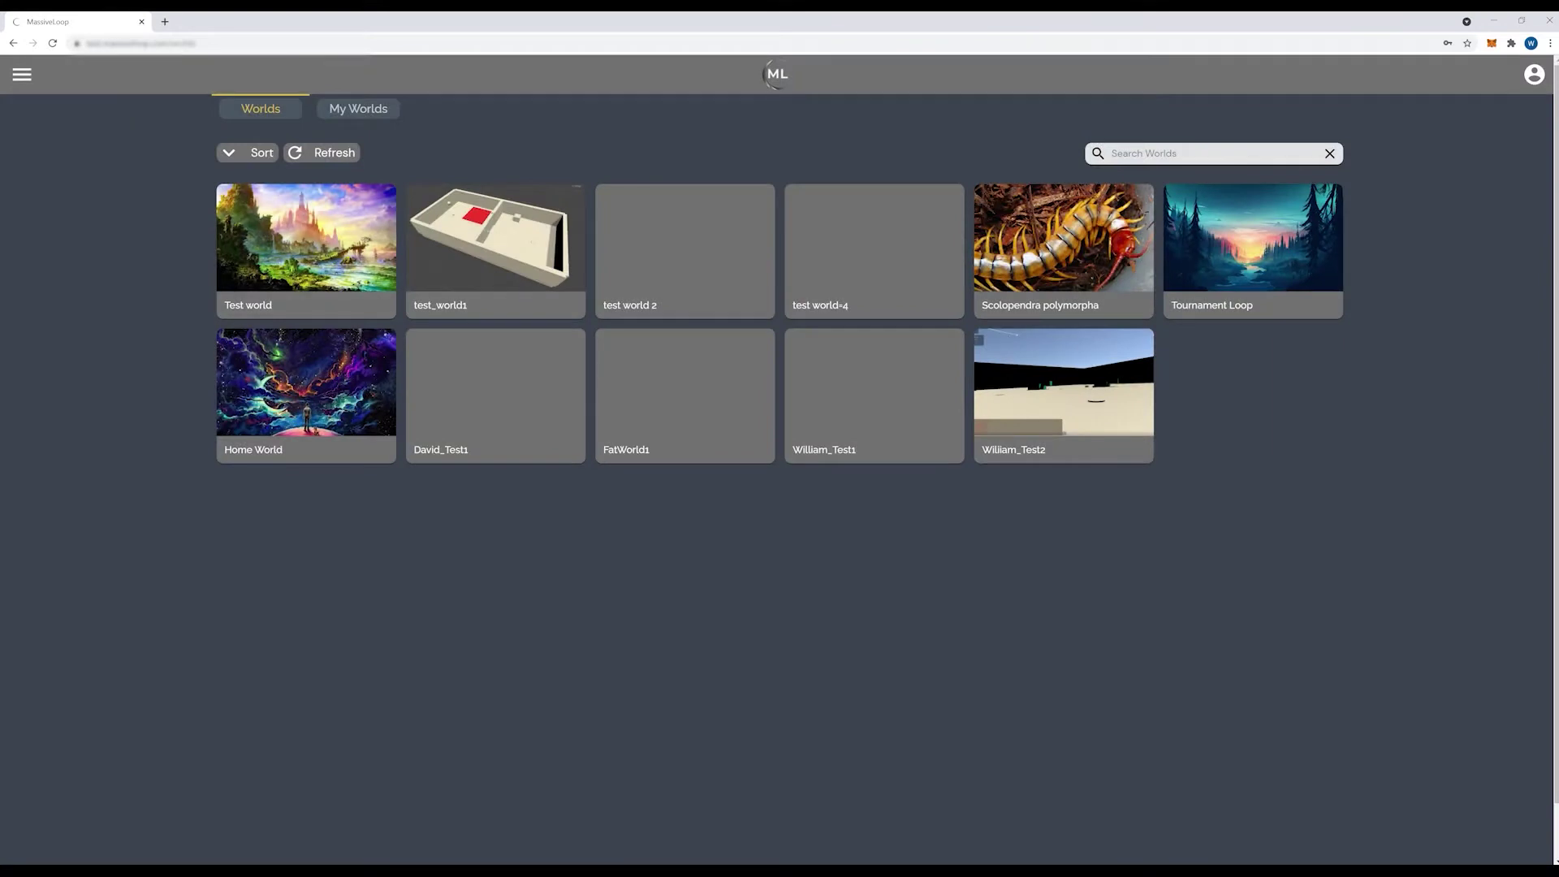
Step: Start creating a new world from My Worlds on the Massive Loop site
click(22, 75)
click(69, 119)
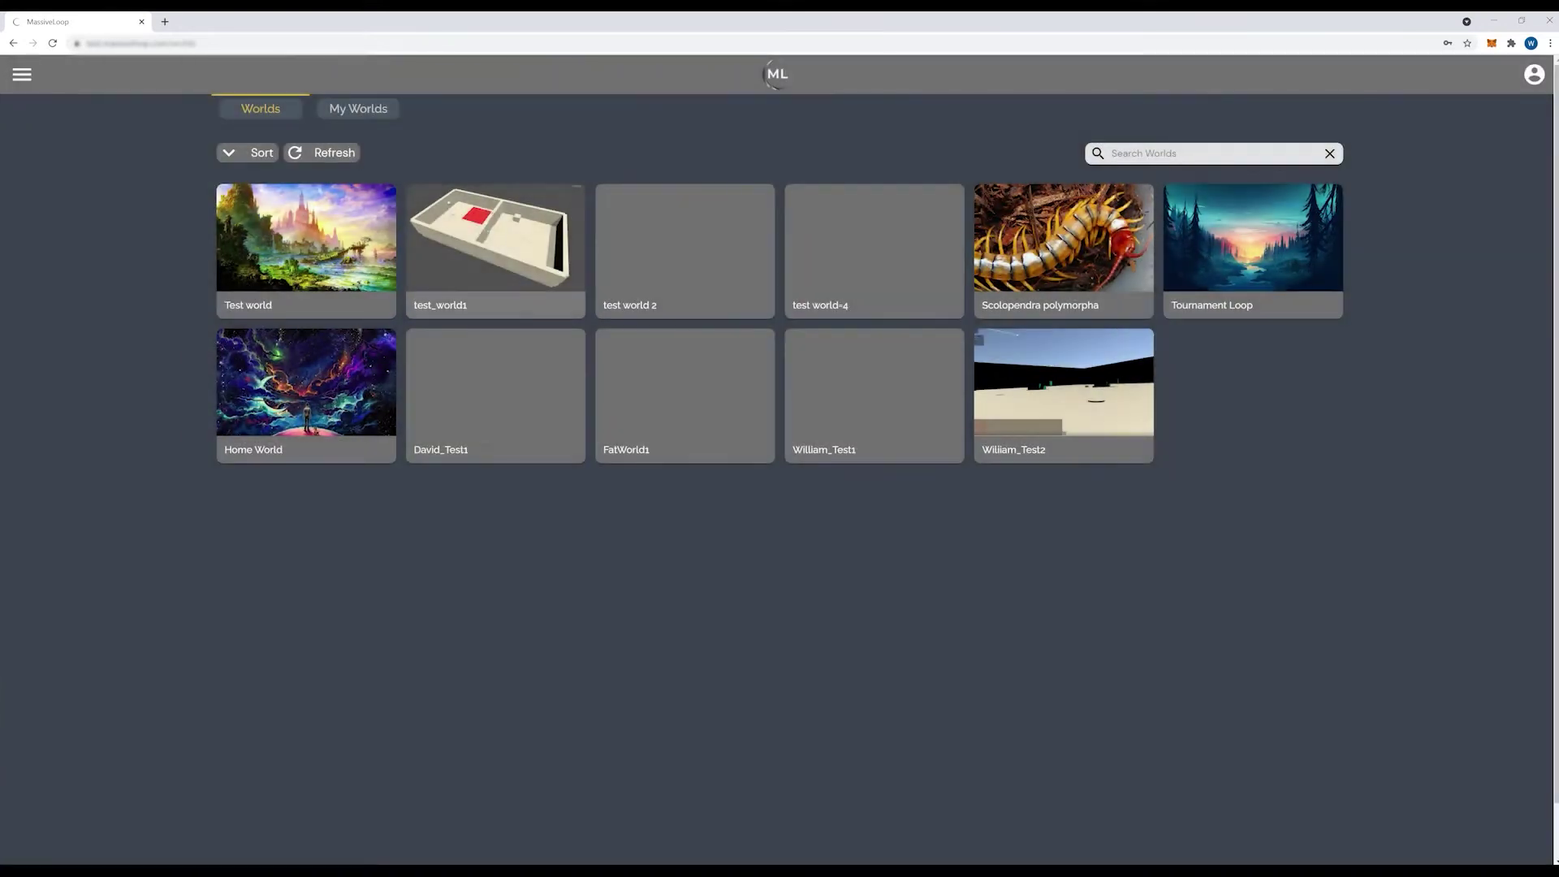
click(358, 109)
click(401, 153)
Step: Name the world SimpleWorld1, with category Game, minimum age 16 and 12 max players
click(731, 283)
text(Simple)
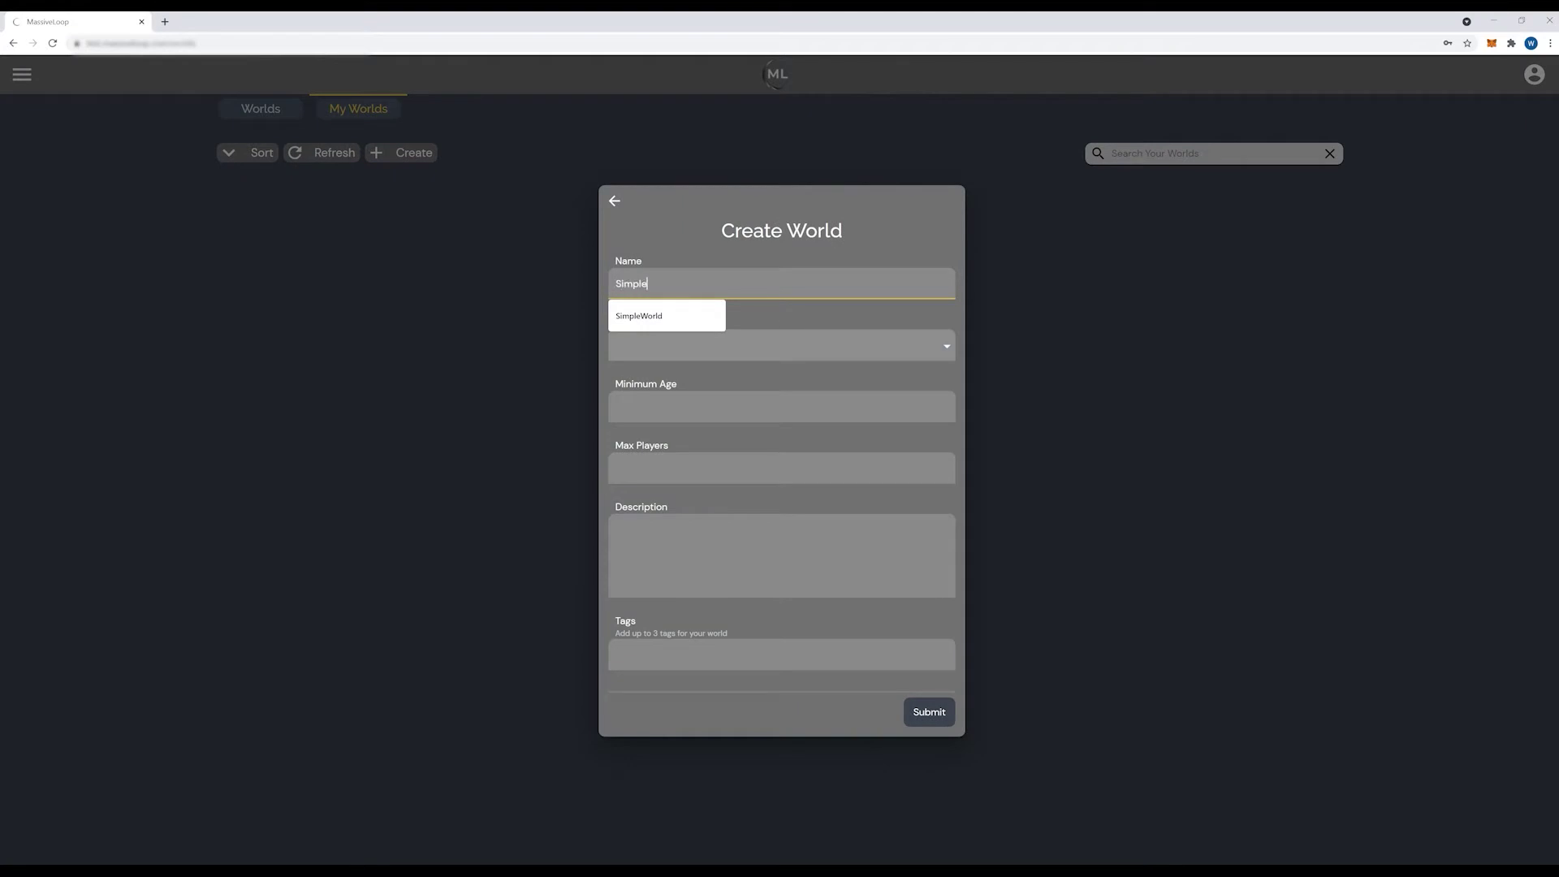
text(World1)
key(Tab)
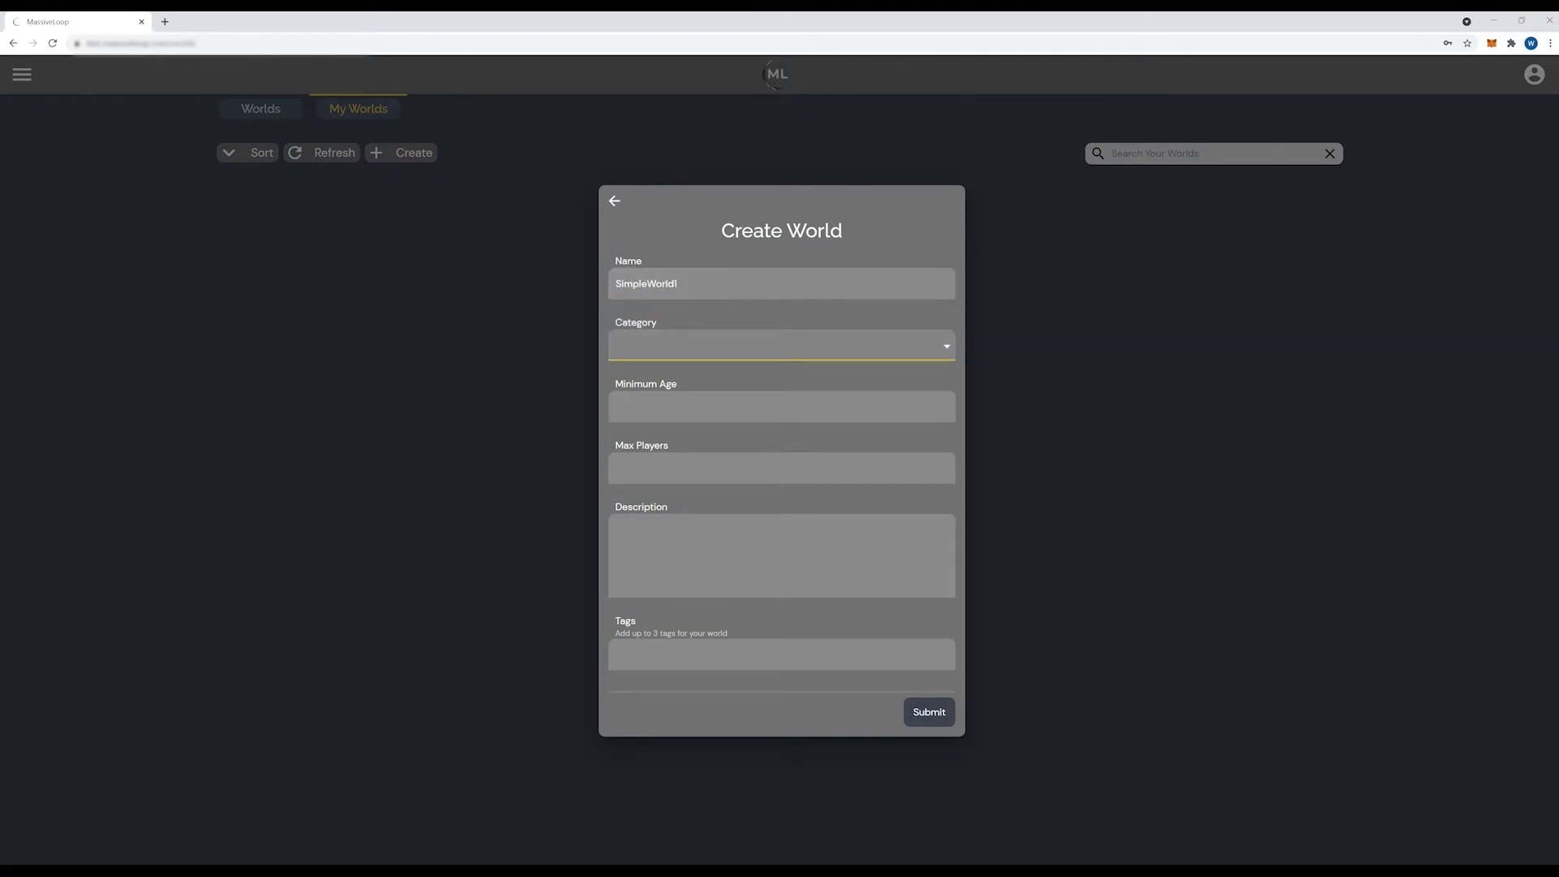
key(space)
key(Down)
key(Down)
key(Return)
key(Tab)
text(17)
key(BackSpace)
text(6)
key(Tab)
text(12)
Step: Add the description 'Simple World' and the tag 'simple pvp game', then submit the world
key(Tab)
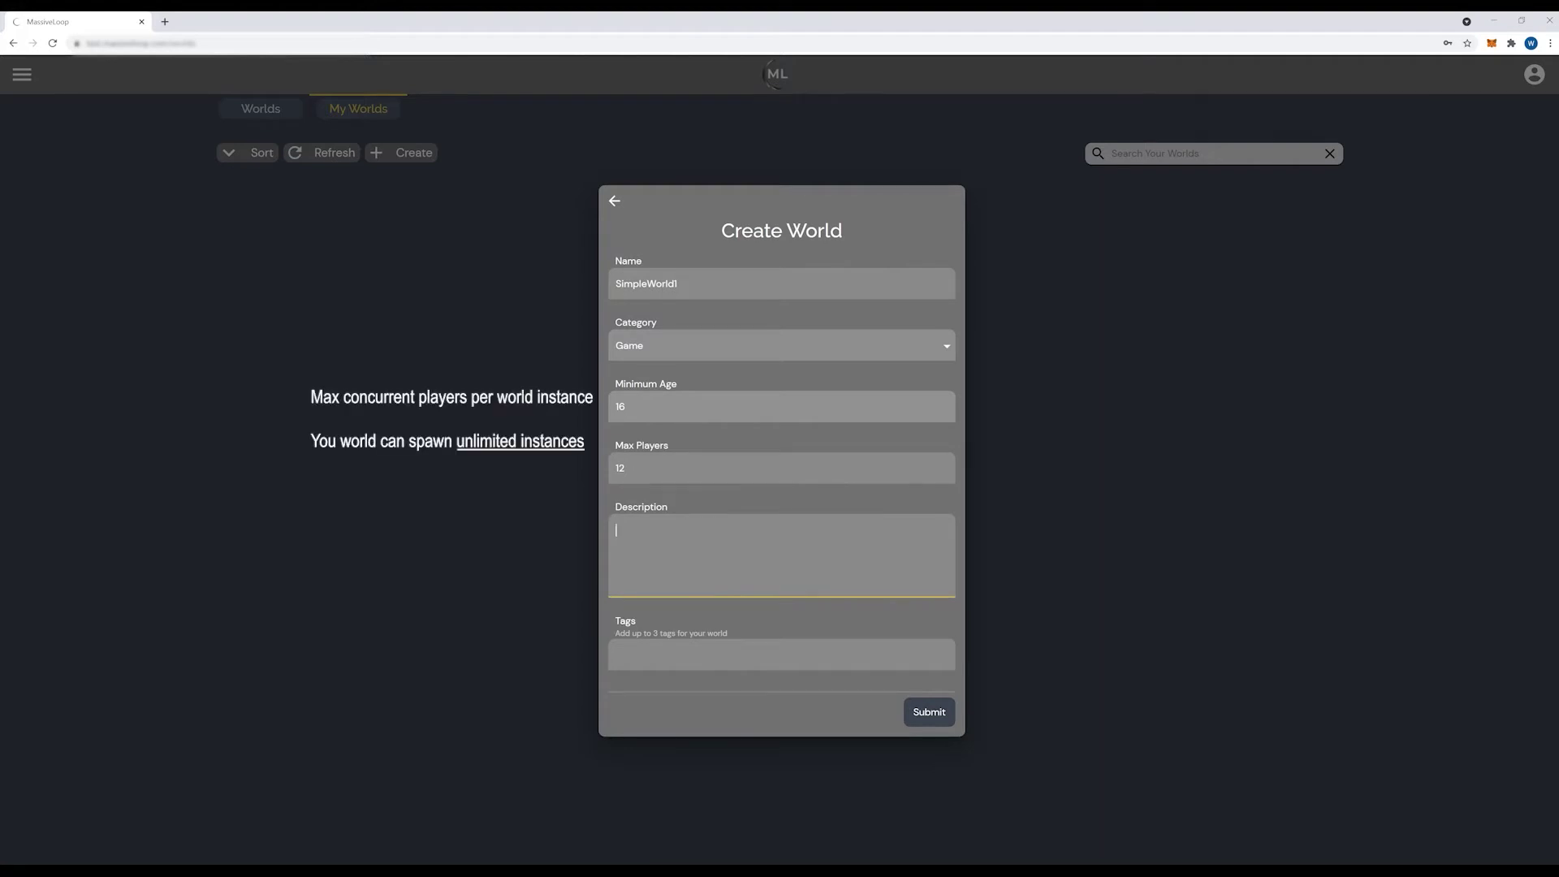
text(Simple World)
key(Tab)
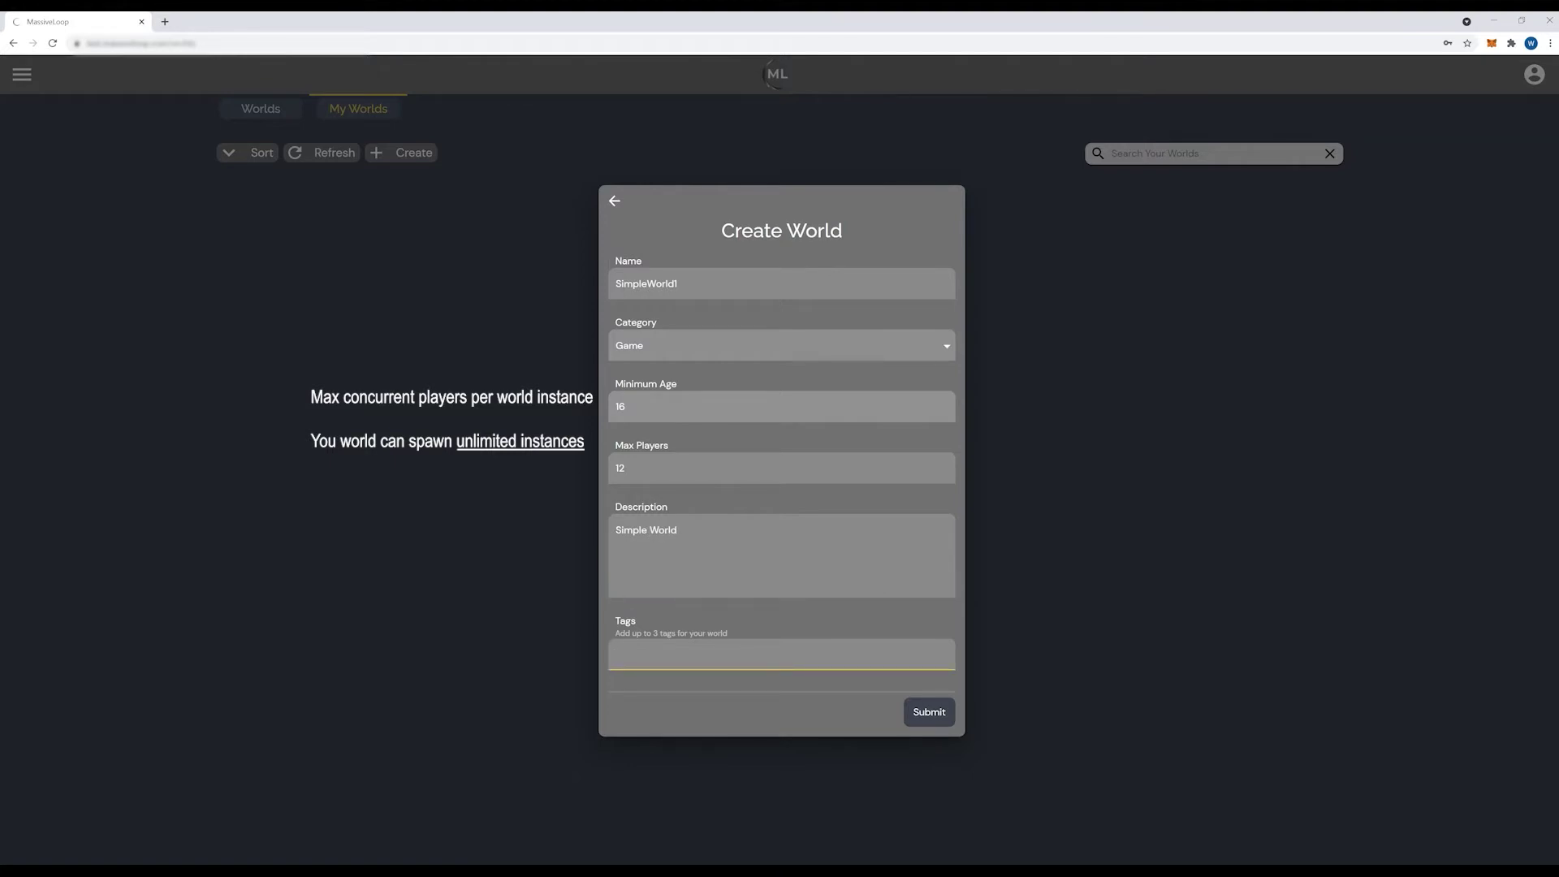
text(simp)
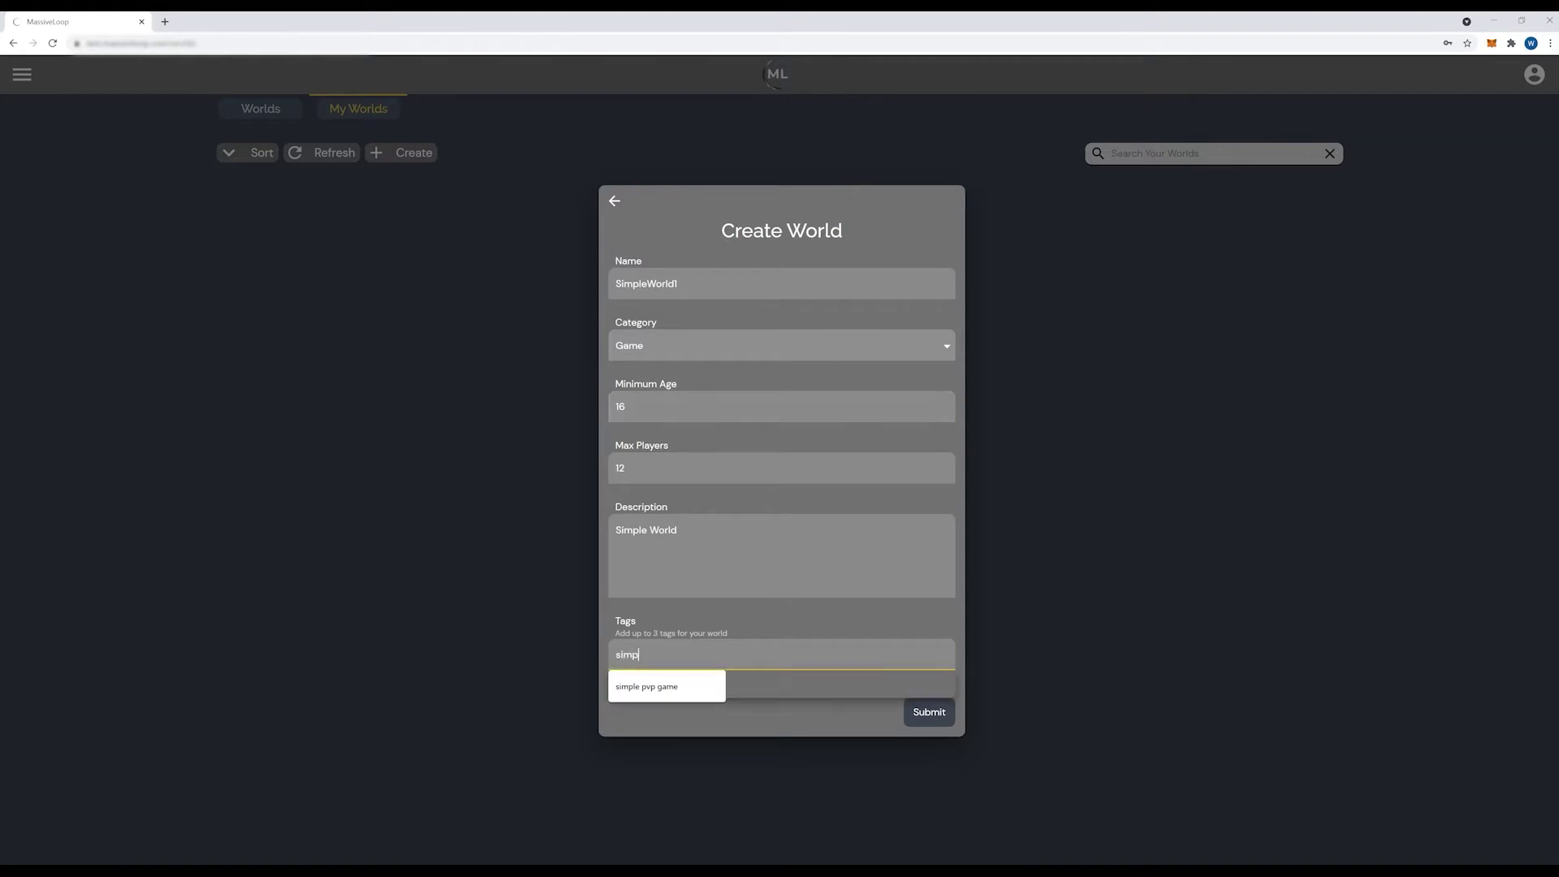
text(le pvp game)
key(Tab)
key(Return)
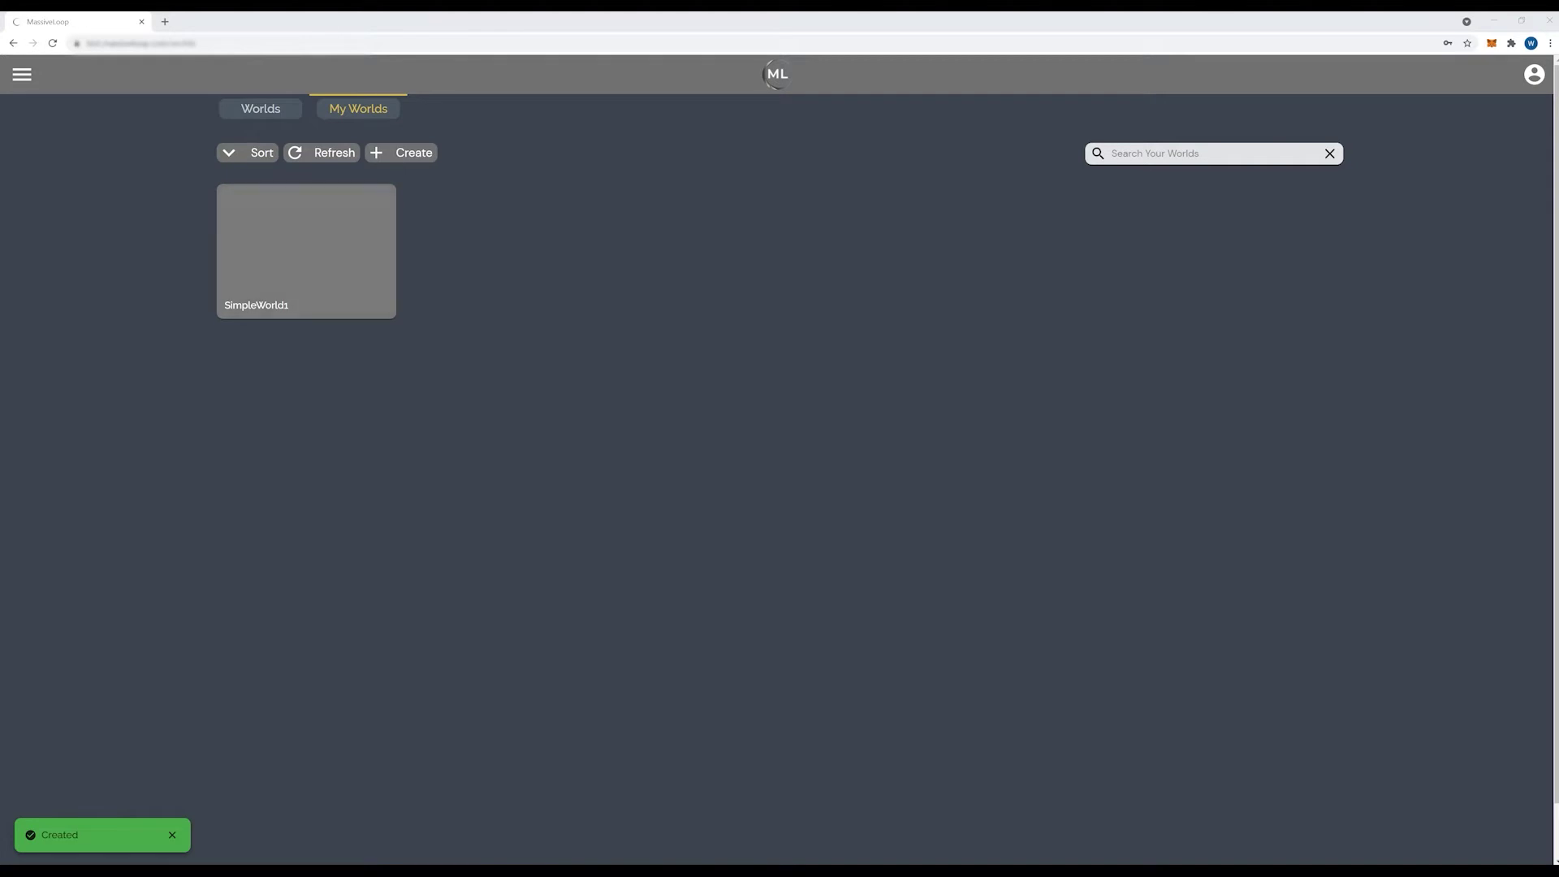
Step: Set SimpleWorld1's thumbnail to SimpleWorldTitle1.png and submit the changes
click(306, 250)
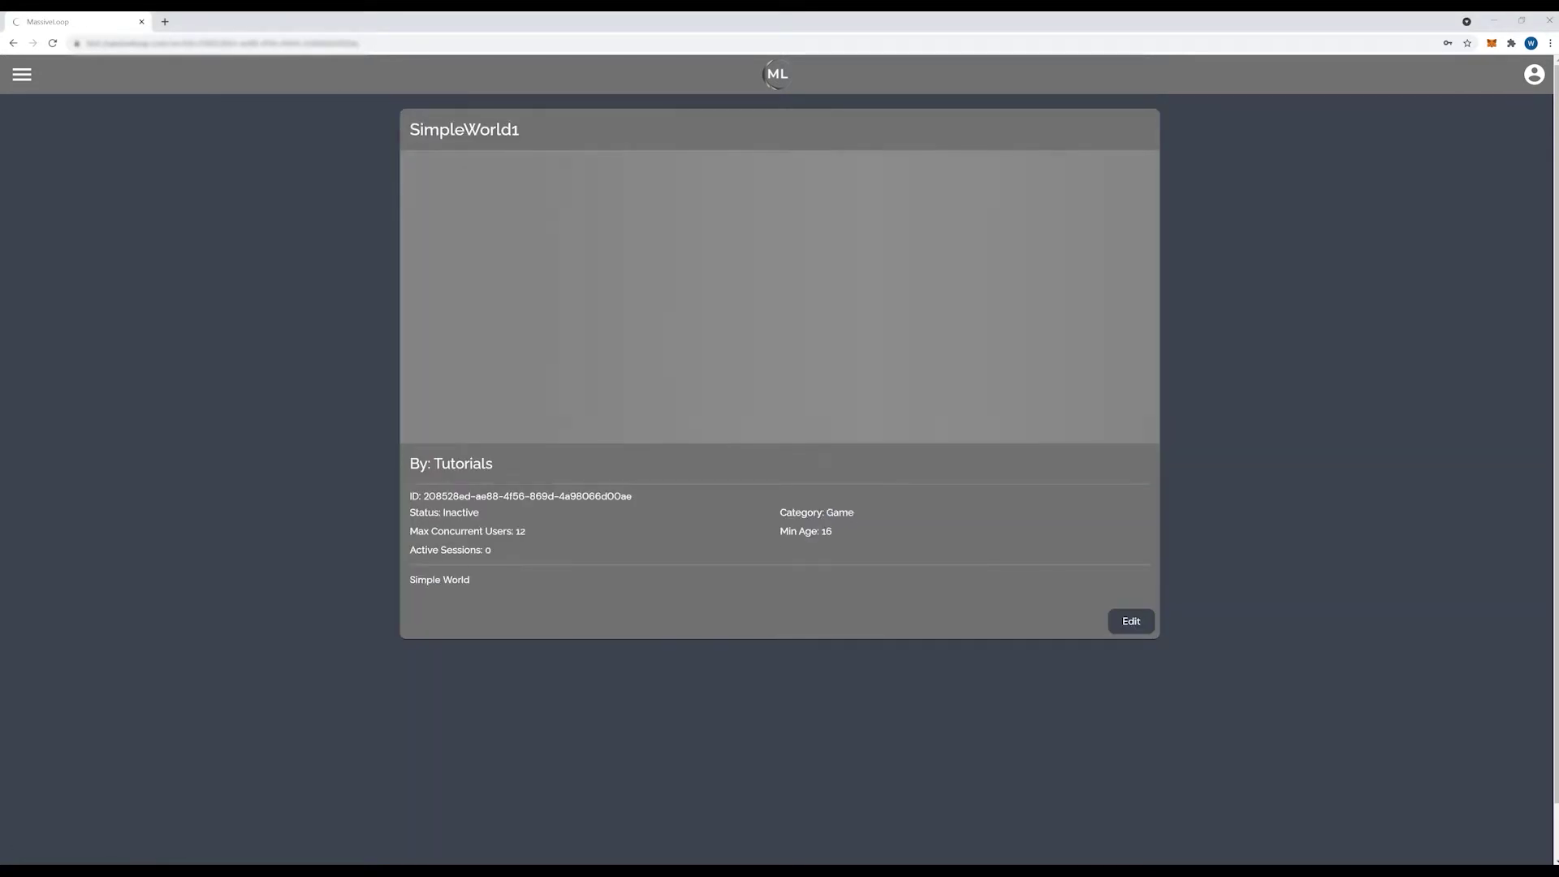
click(1130, 621)
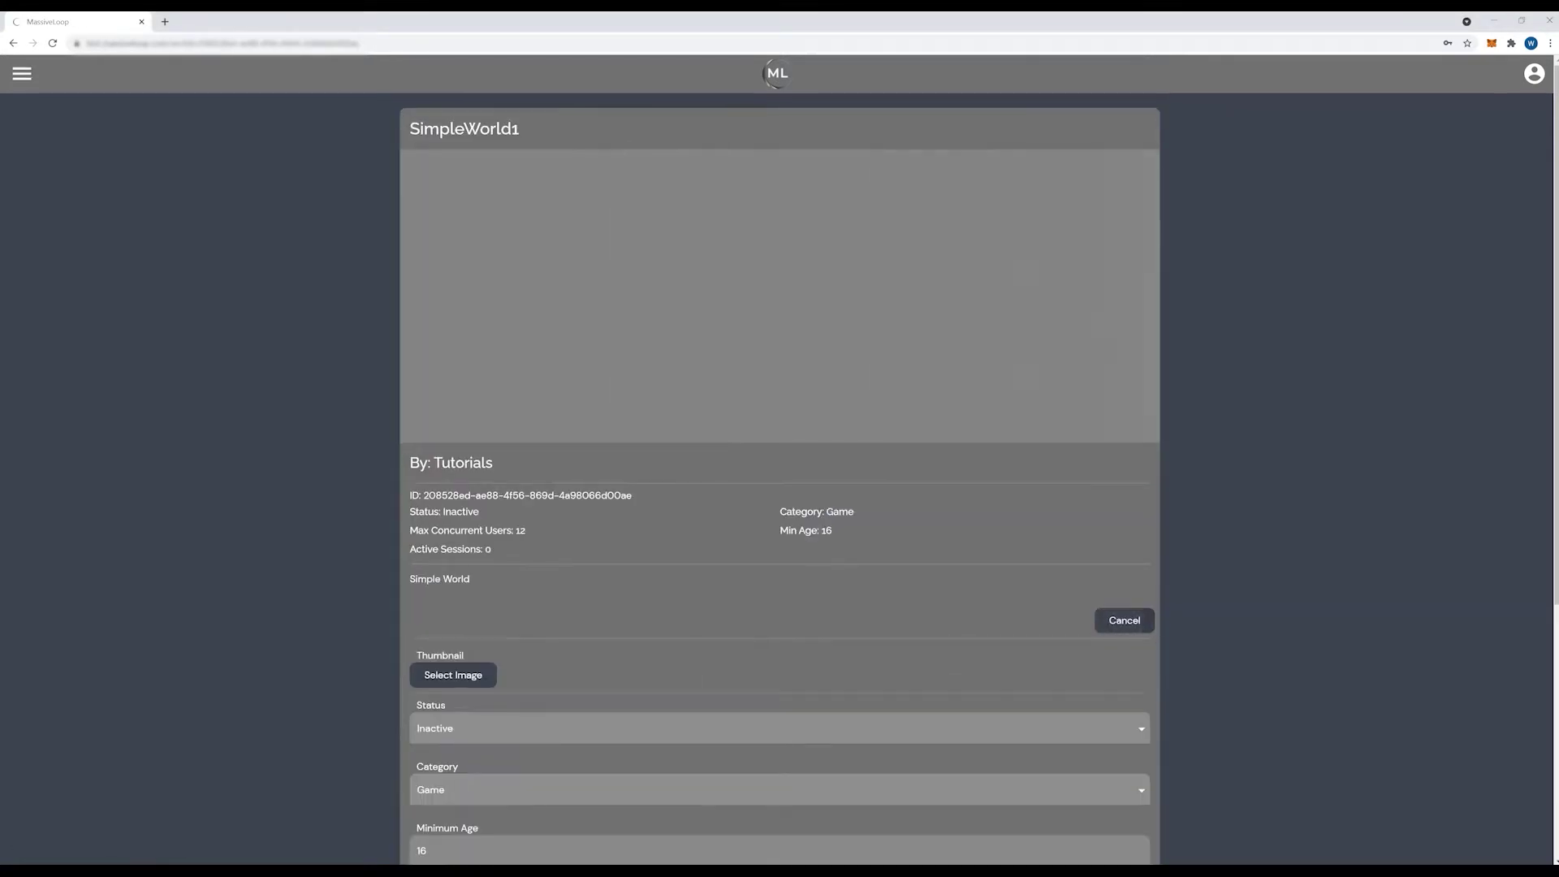
scroll(1130, 621, down, 5)
click(453, 296)
double_click(161, 126)
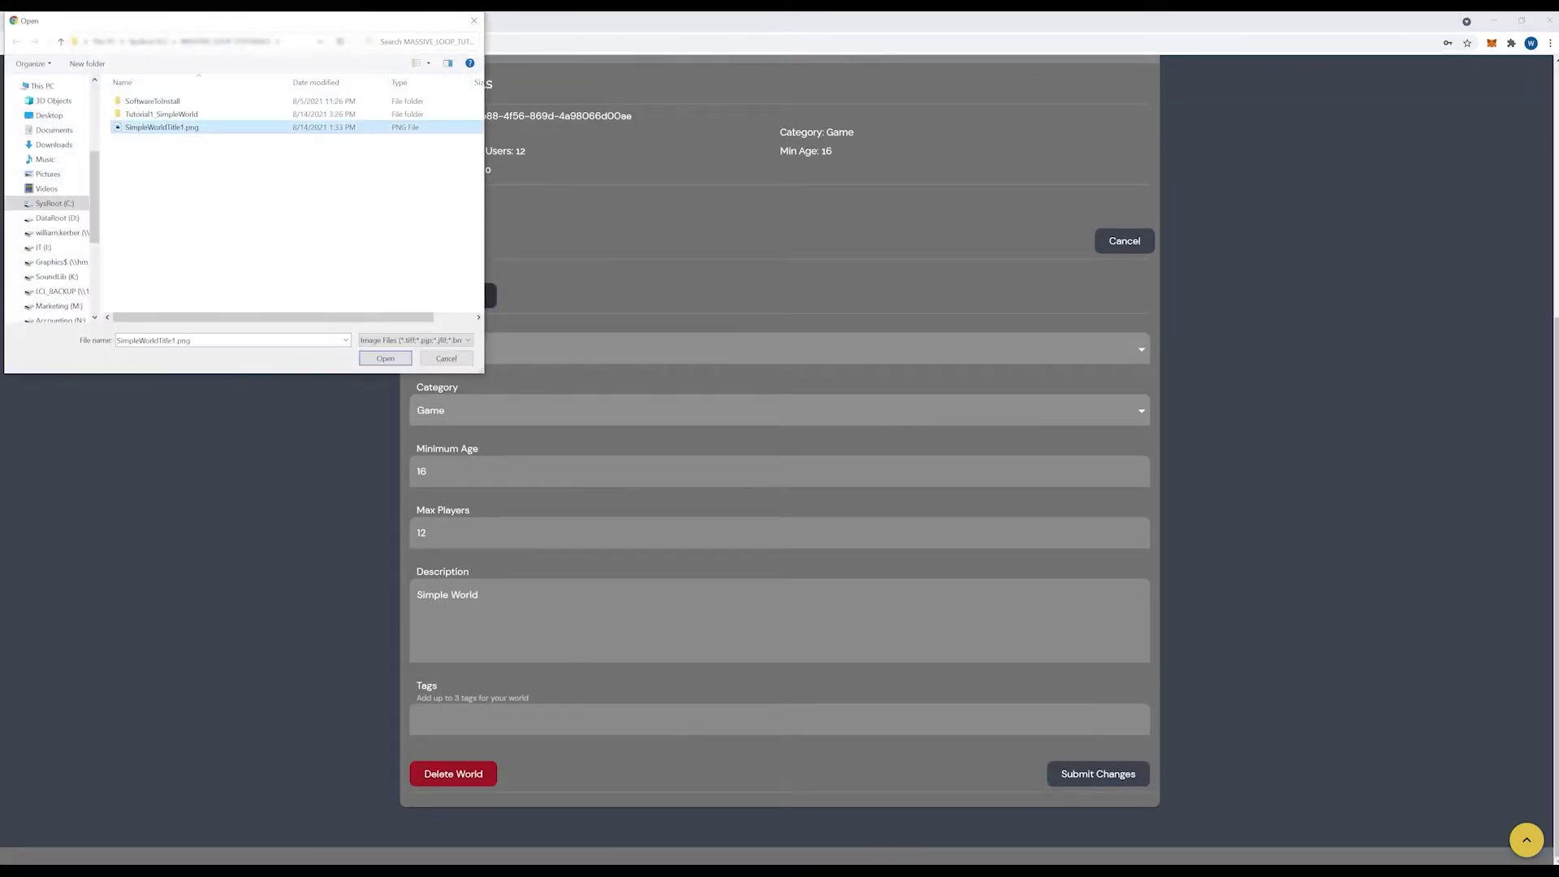
scroll(780, 455, down, 5)
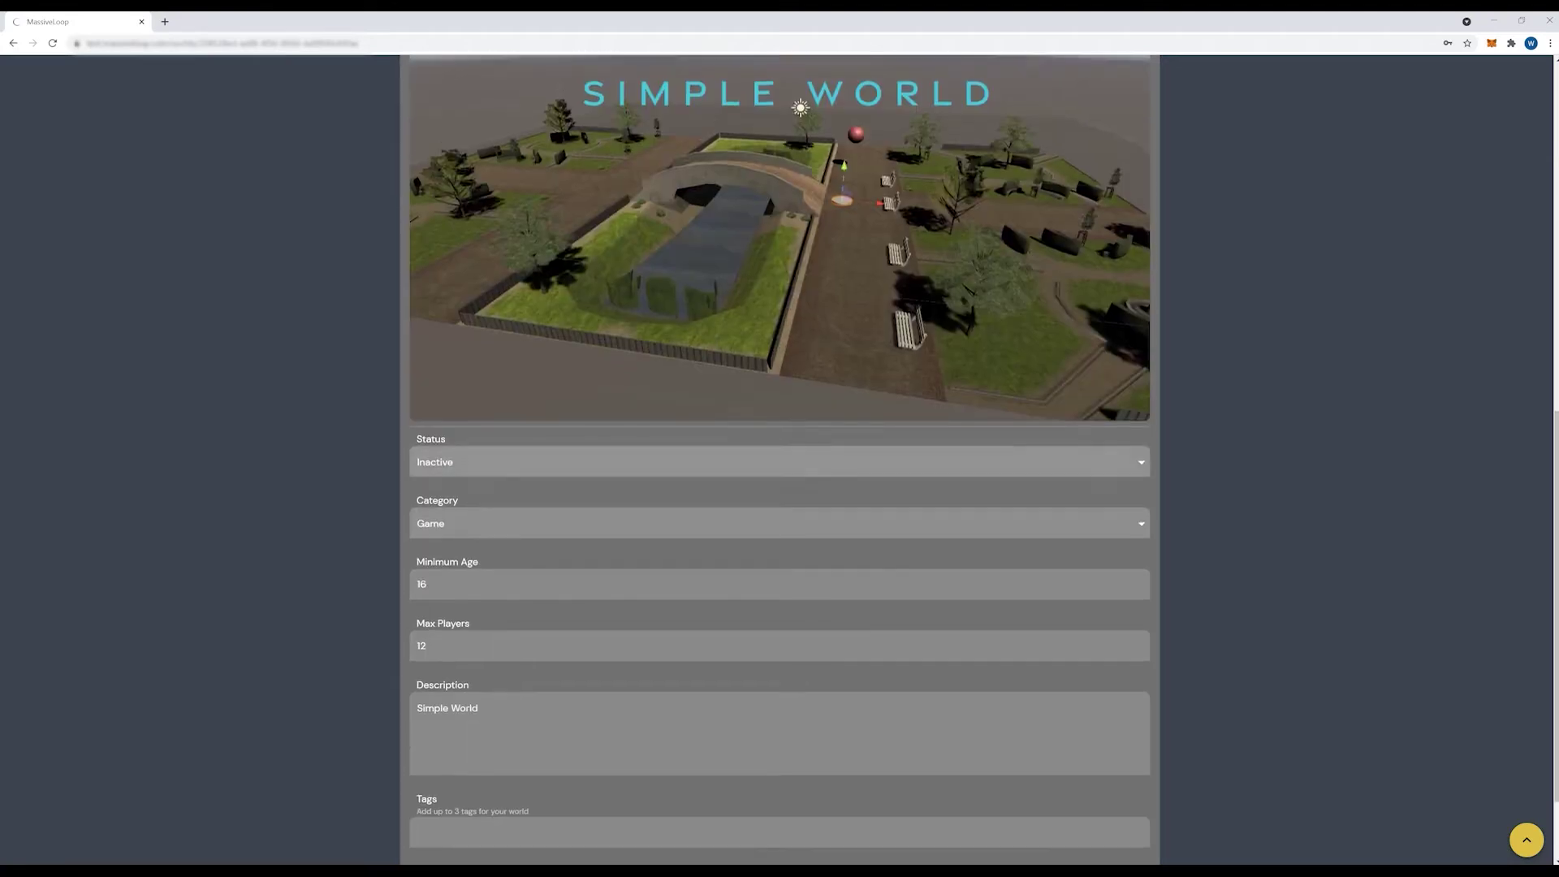
scroll(779, 455, up, 6)
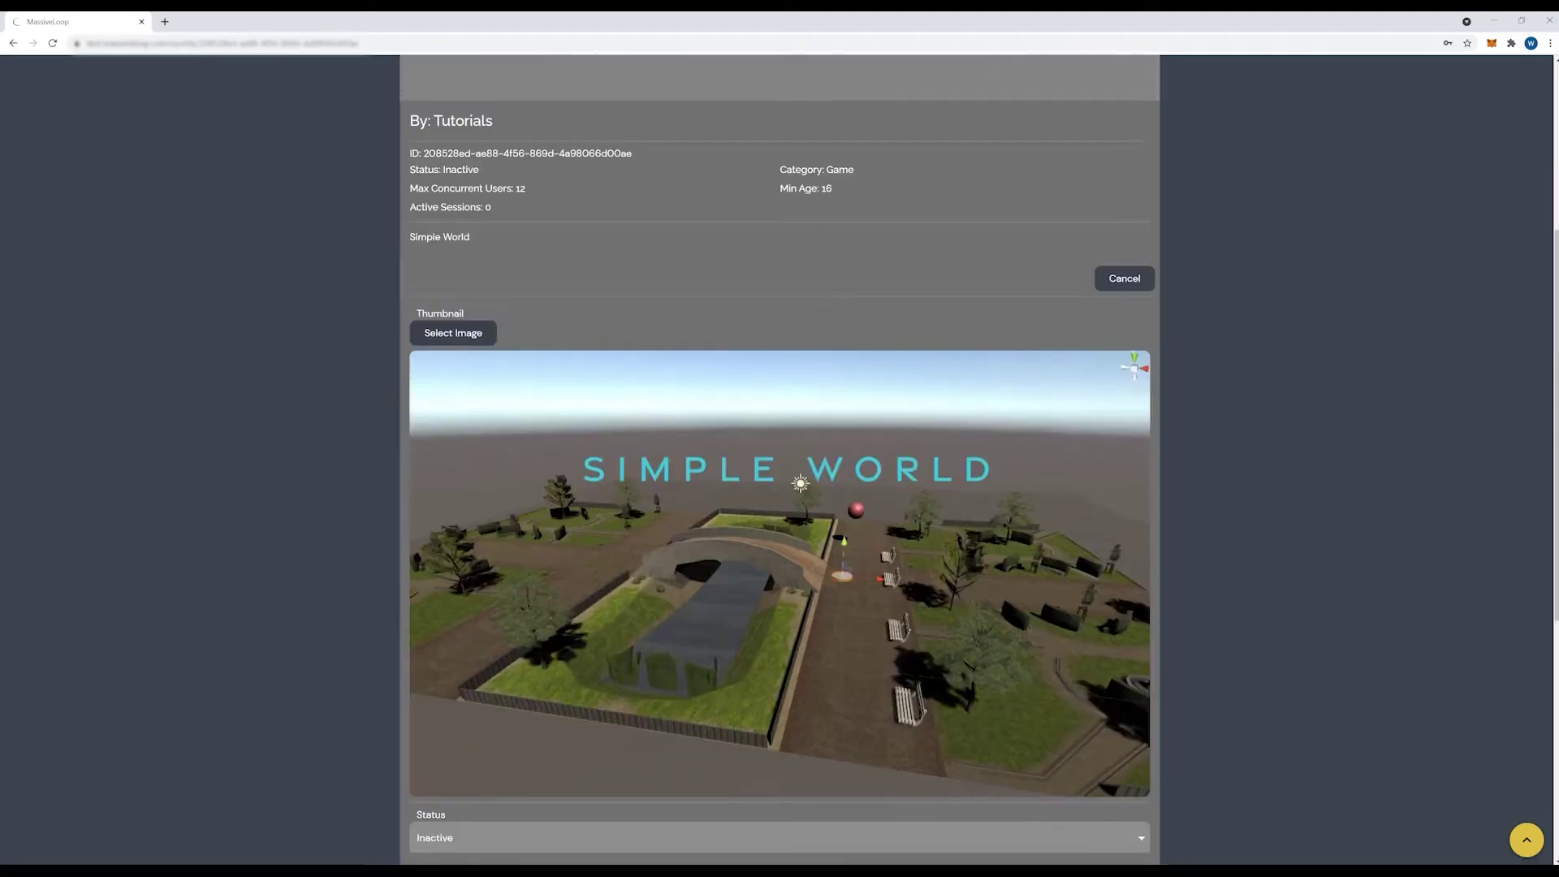
scroll(779, 454, down, 6)
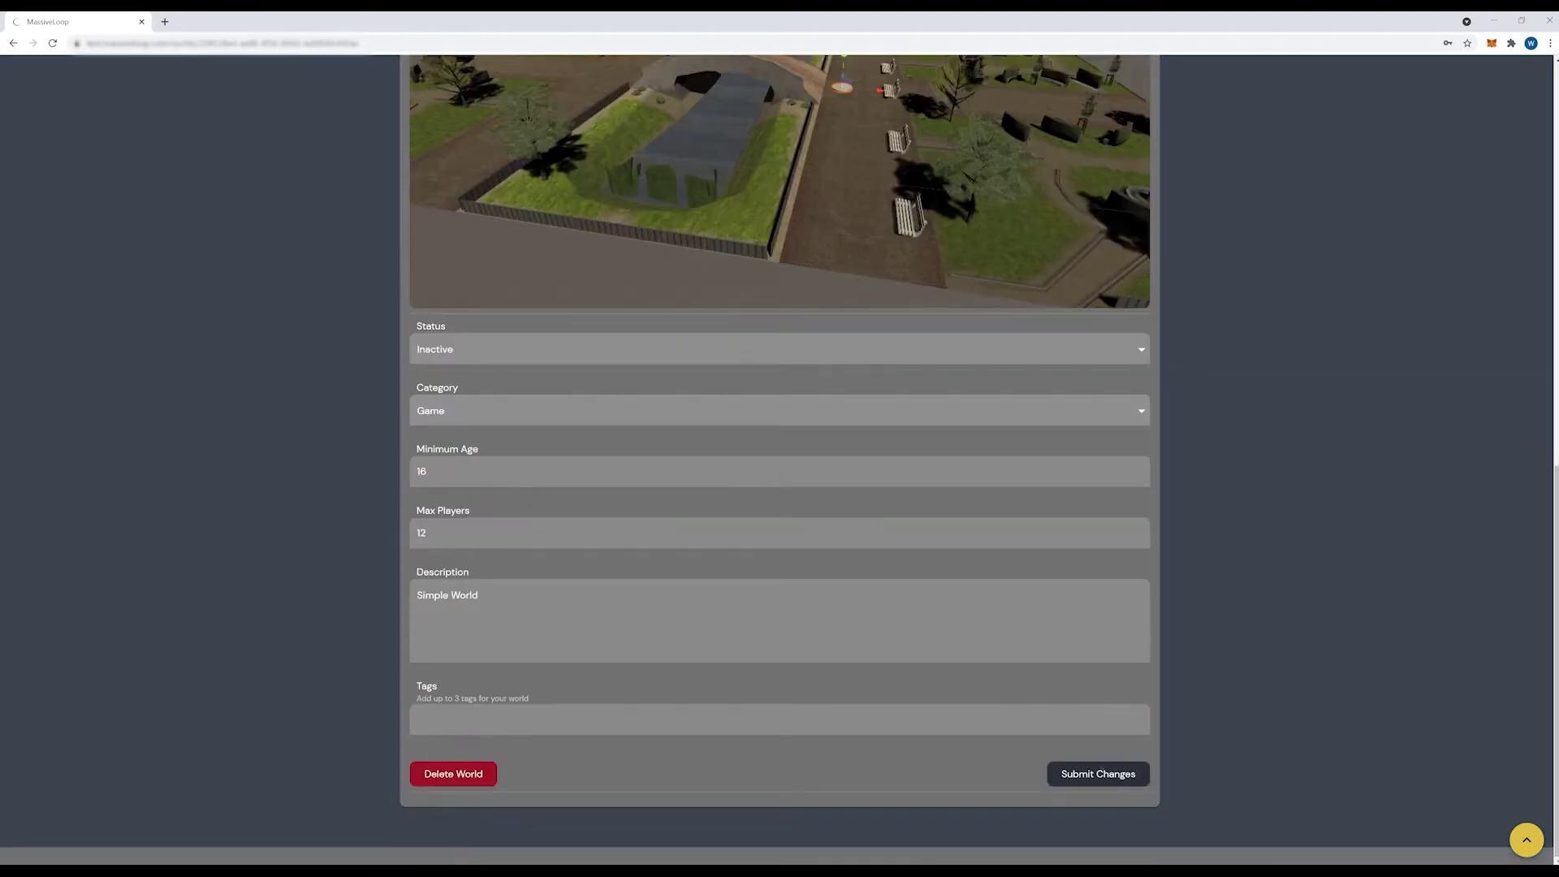
click(1097, 774)
scroll(779, 454, up, 1)
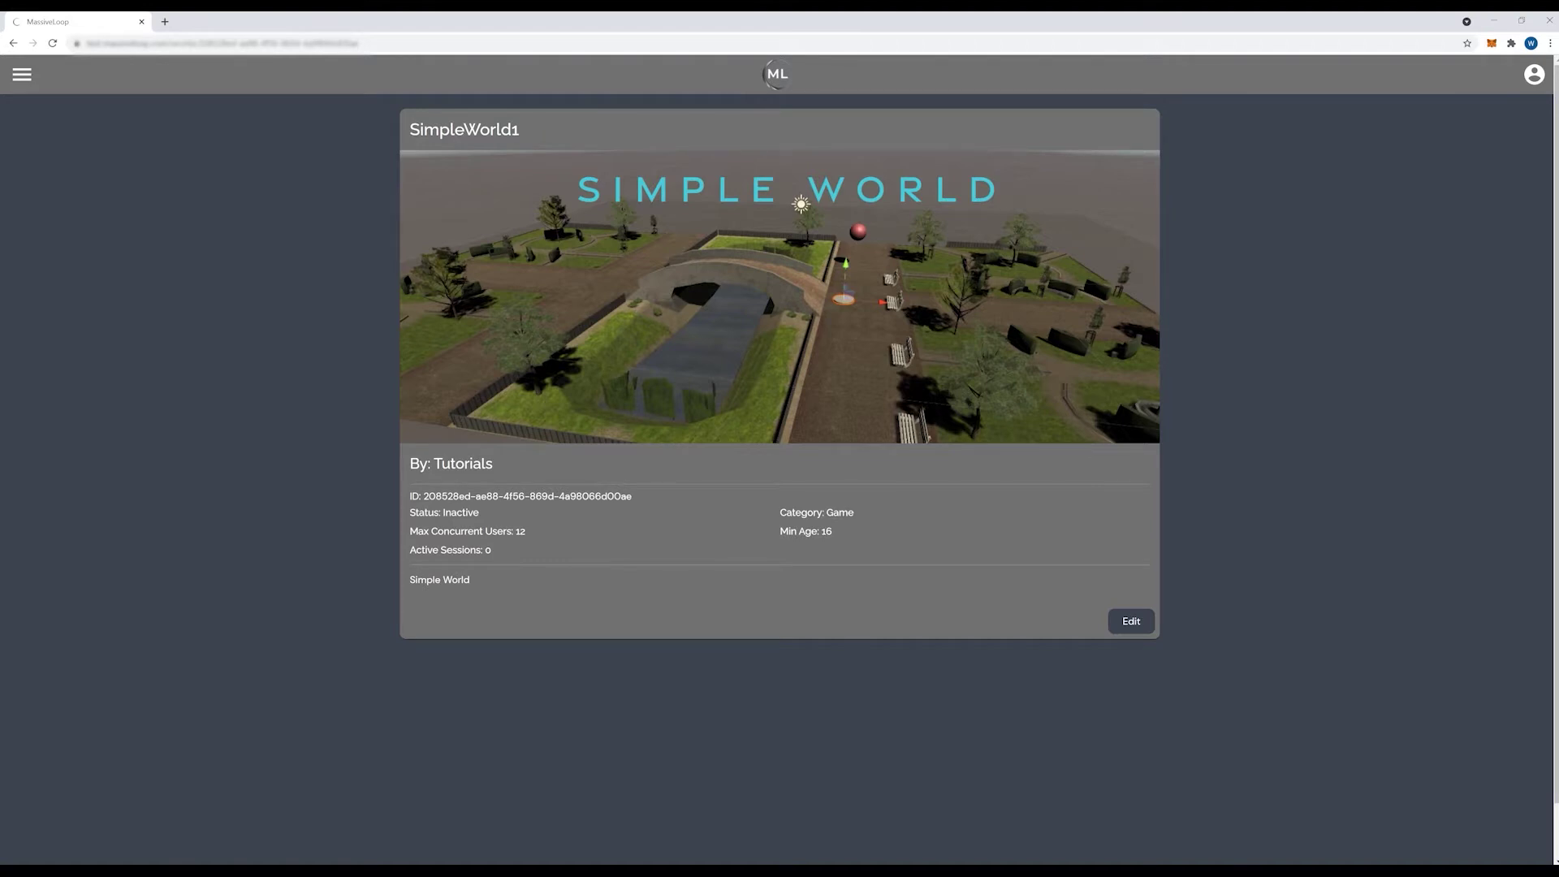
Step: On the Downloads page, highlight the Massive Loop SDK heading and the Unity 3D 2019.3.11f1 link
click(22, 74)
click(49, 265)
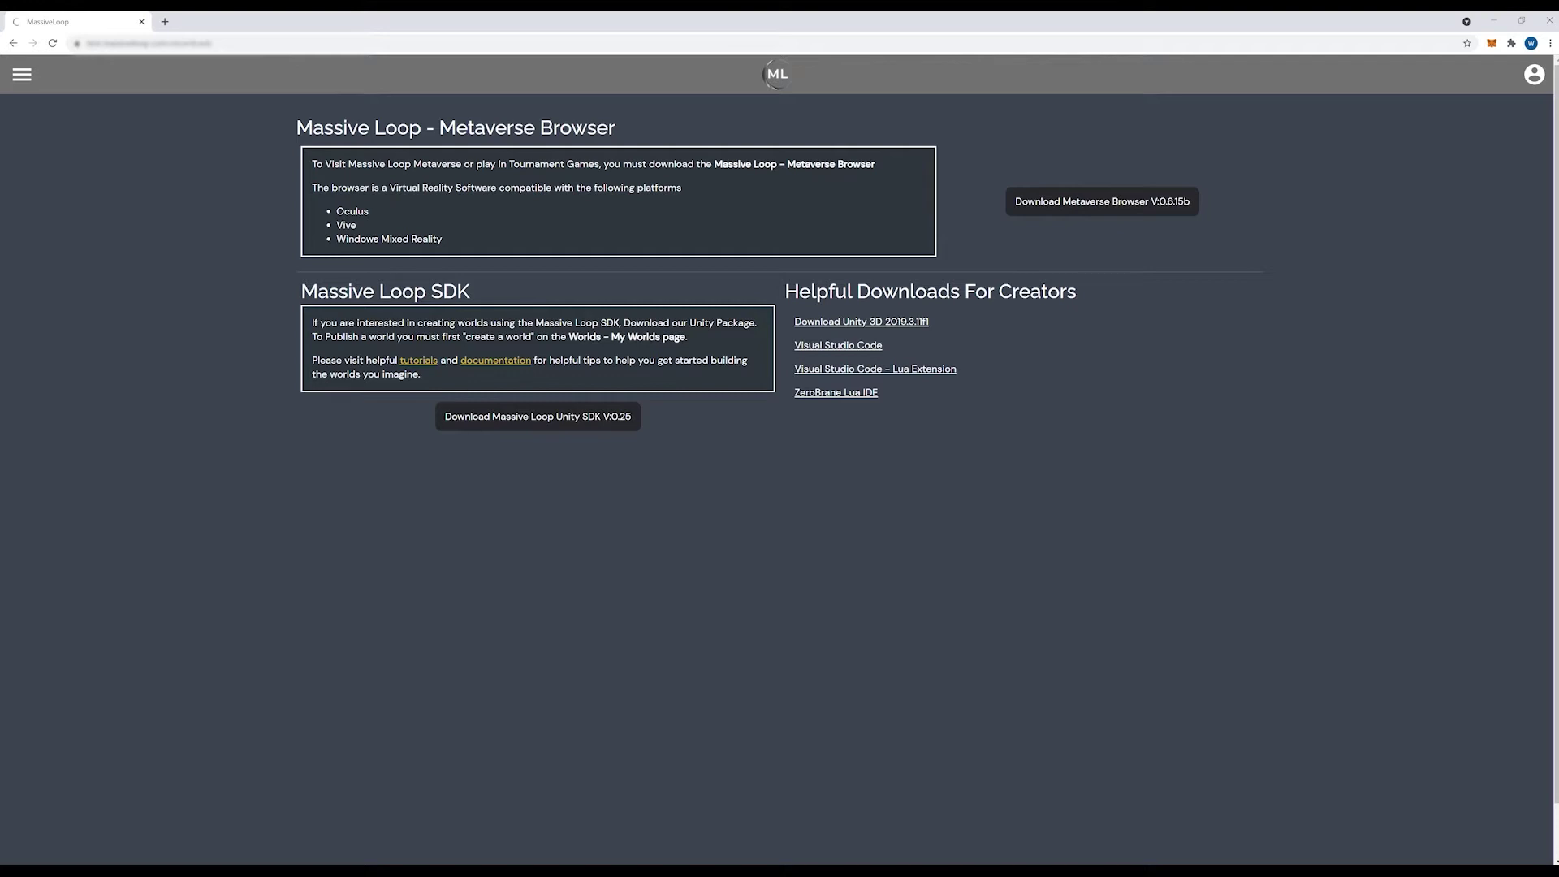
drag(470, 292, 301, 292)
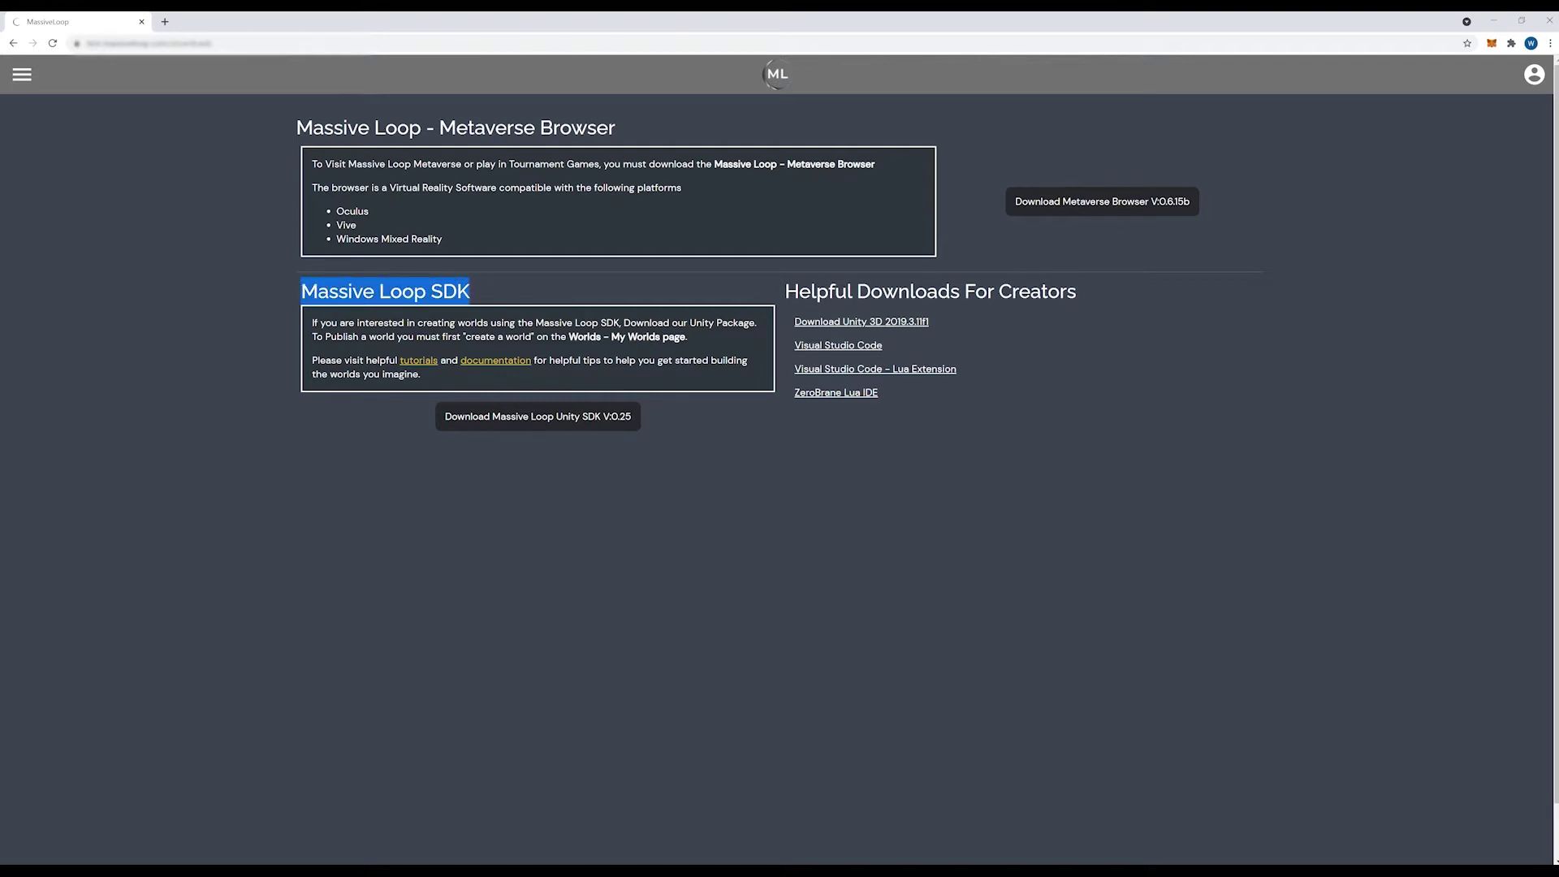
click(538, 416)
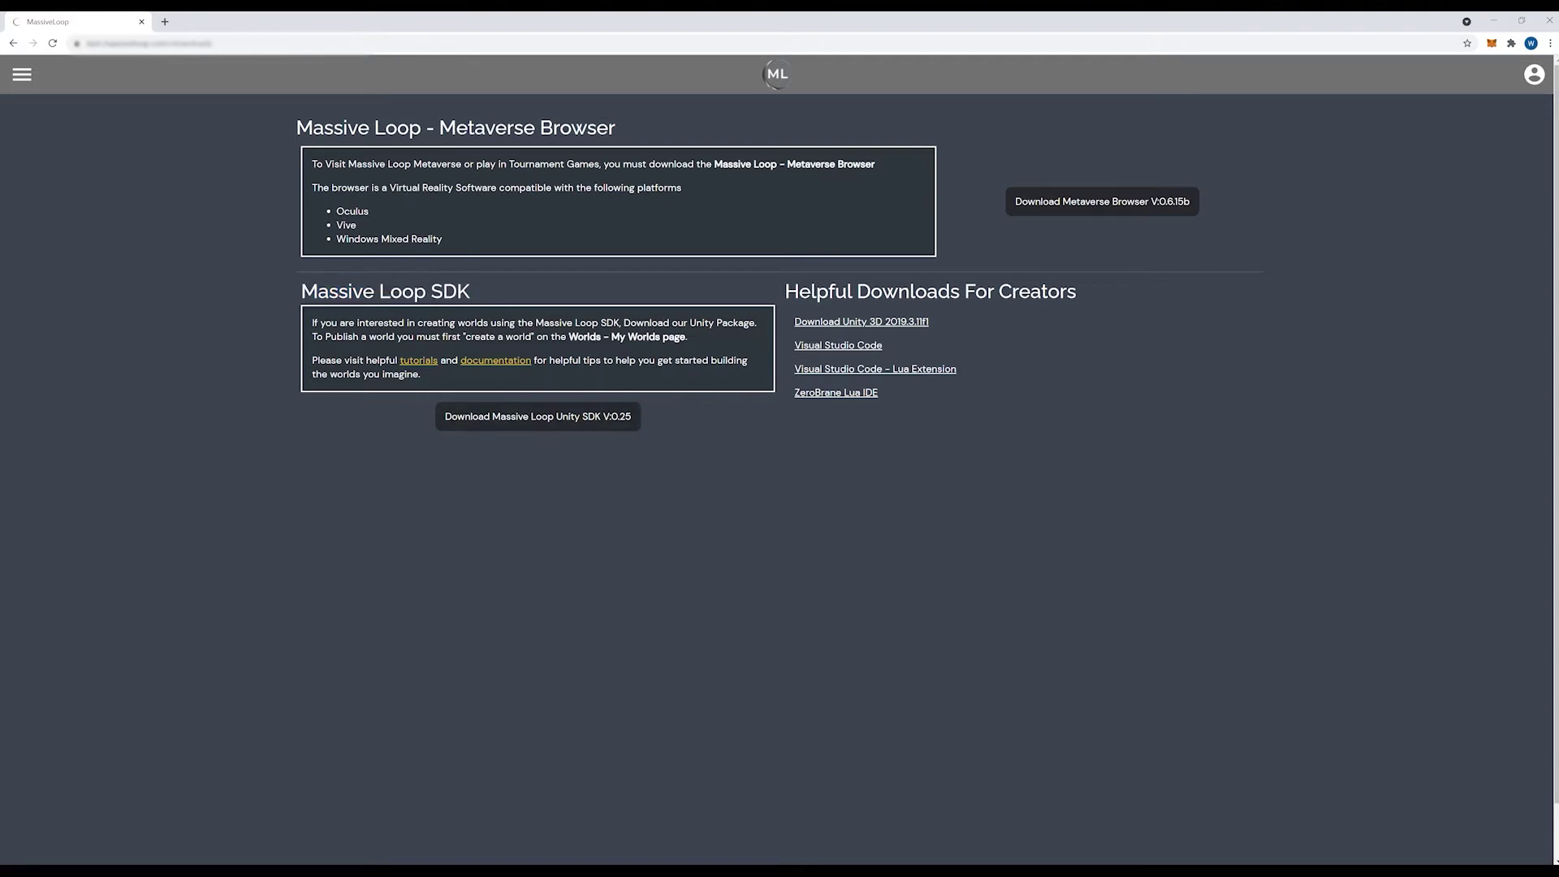
drag(930, 321, 795, 323)
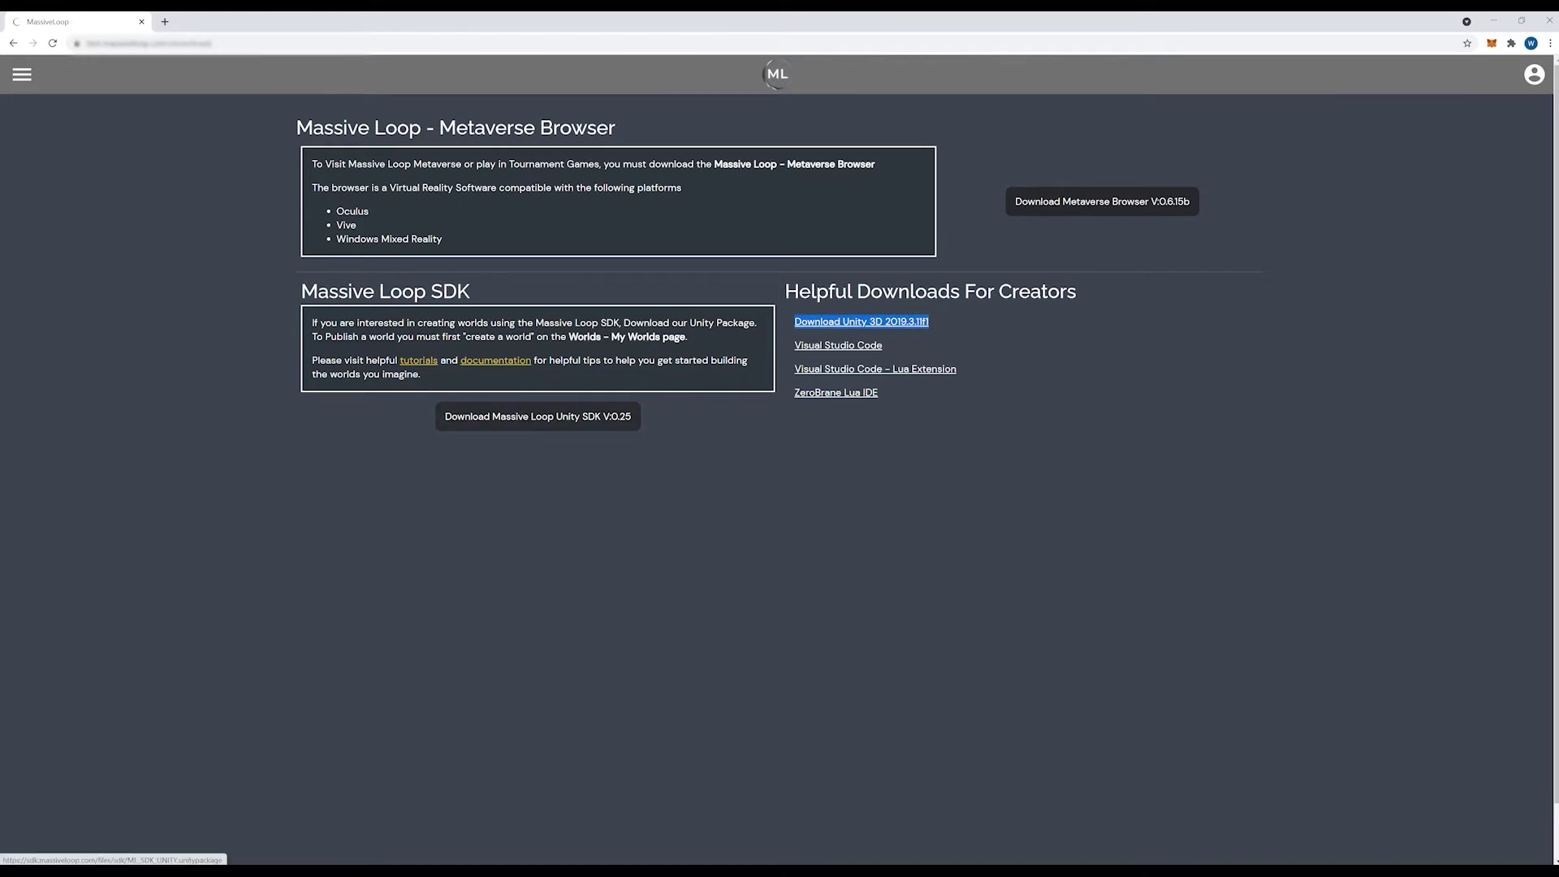
click(967, 328)
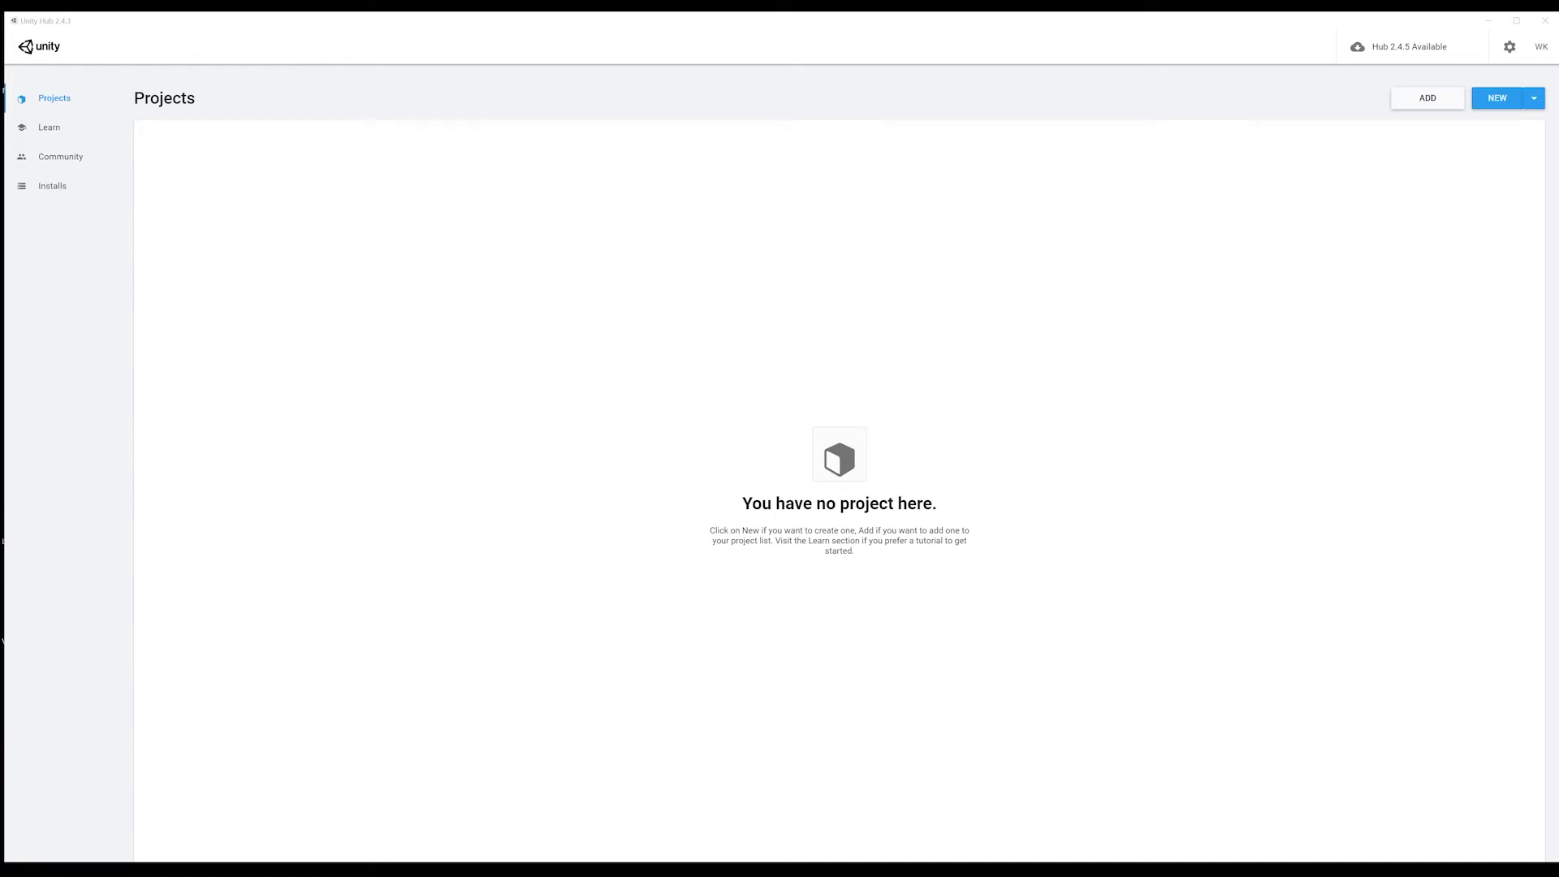
Step: Create a new Unity project named SimpleWorld1 from Unity Hub
click(1497, 98)
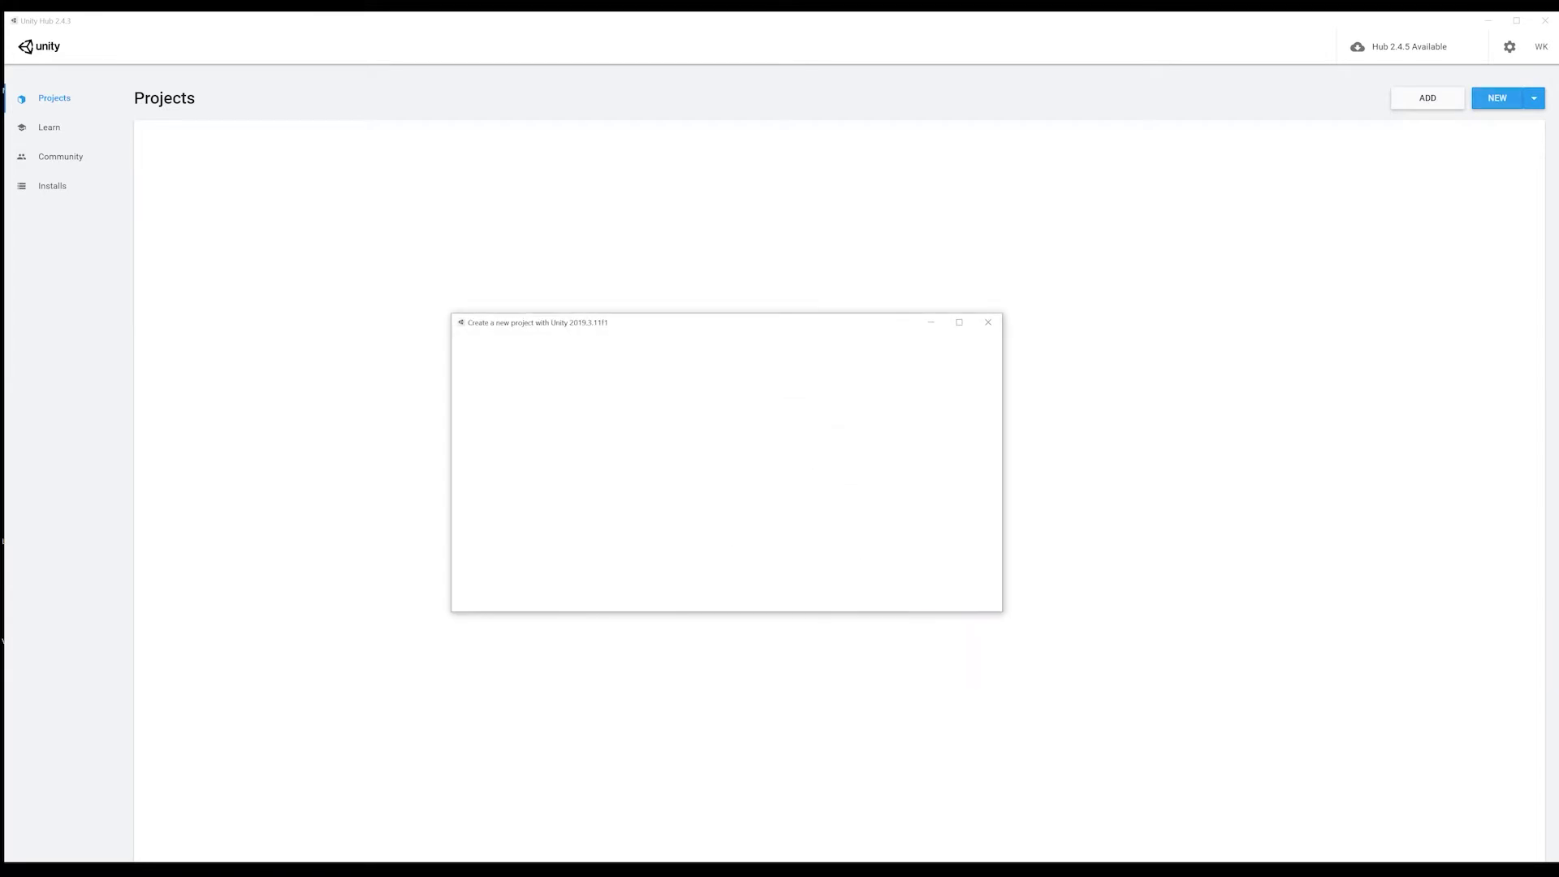
text(SimpleWrold1)
key(BackSpace)
text(orld)
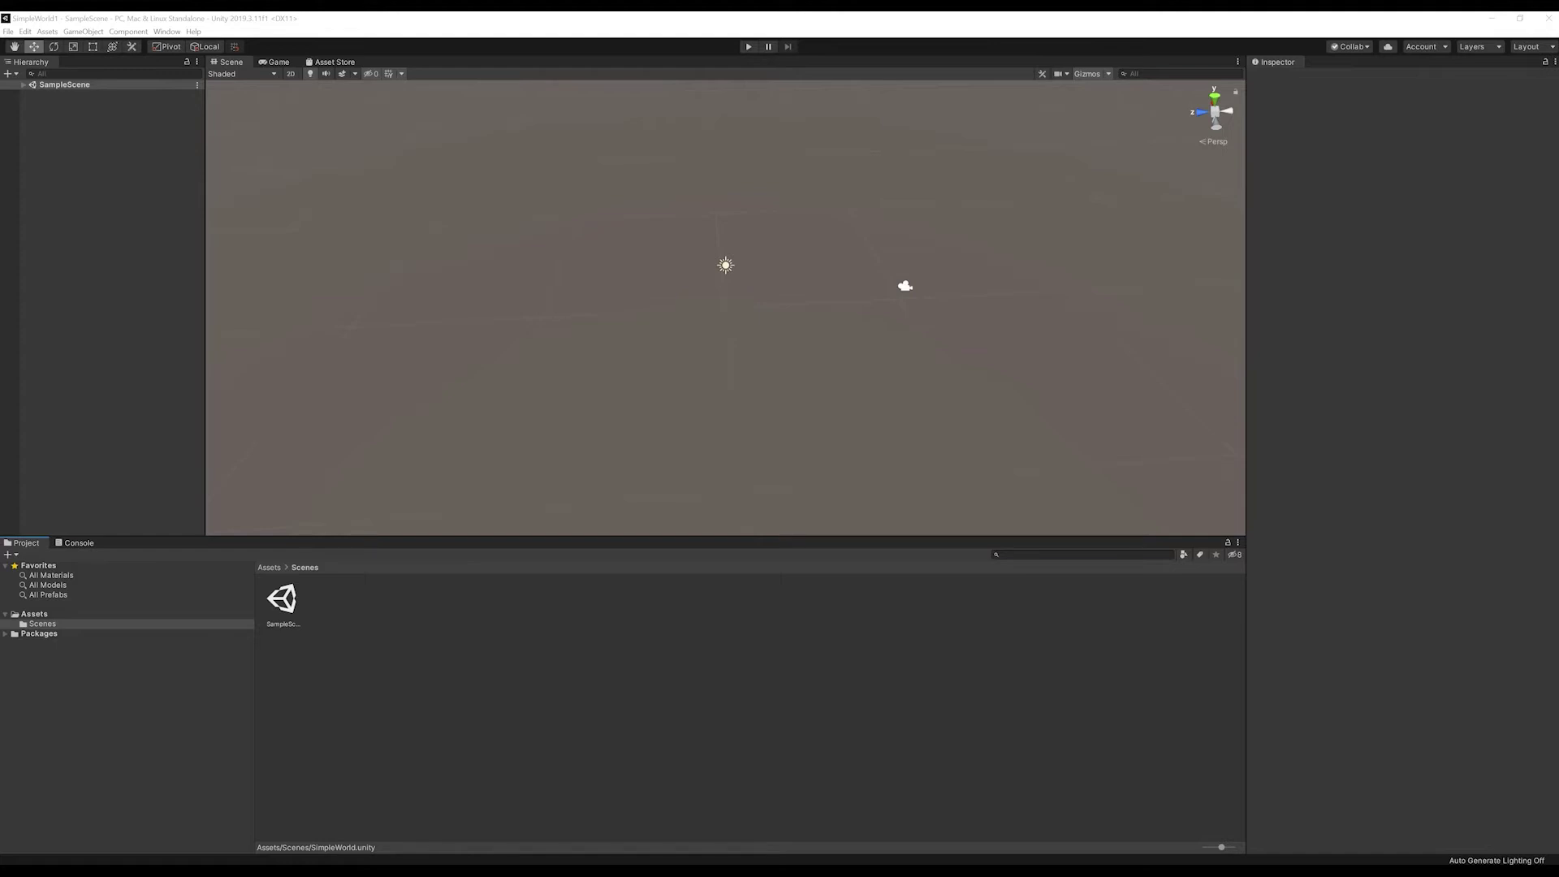
Step: Rename the SampleScene scene to SimpleWorld and reload it
click(282, 601)
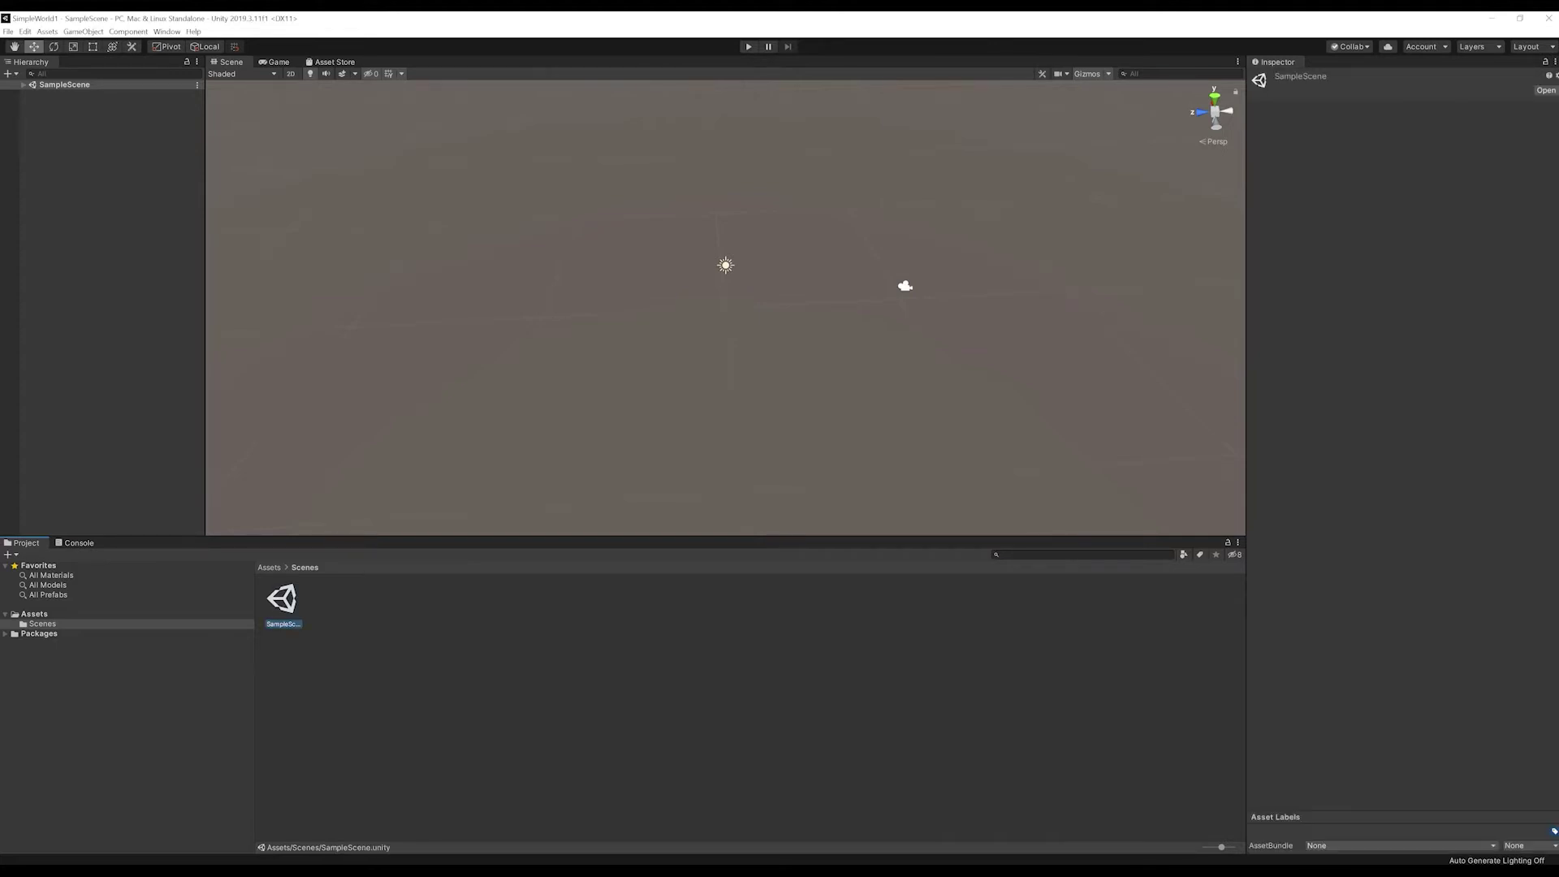
right_click(284, 621)
click(370, 404)
text(SimileWorld)
key(Return)
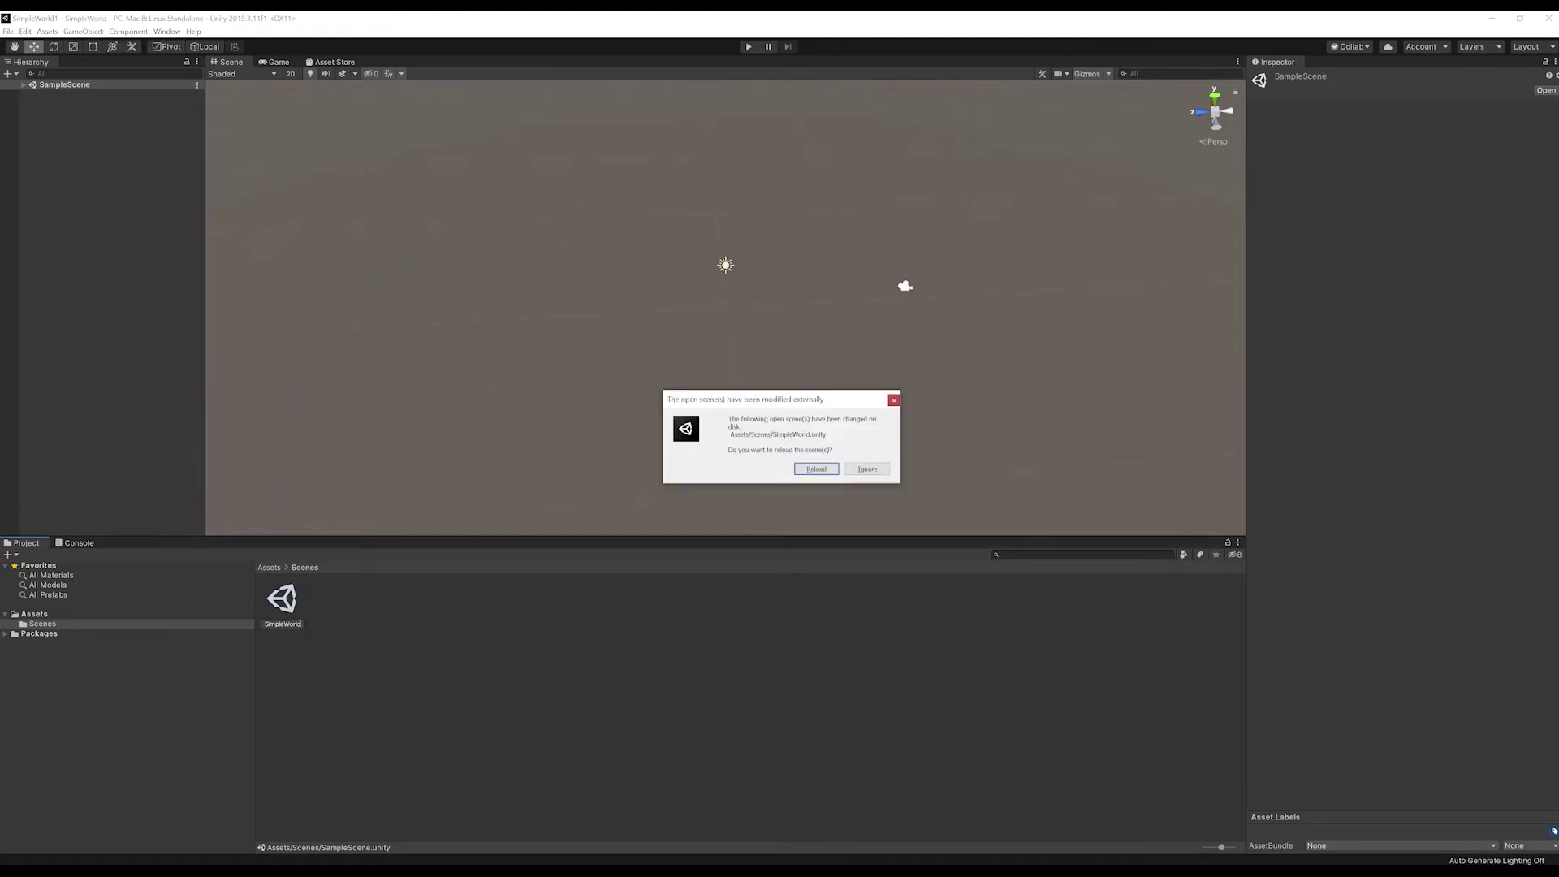
key(Return)
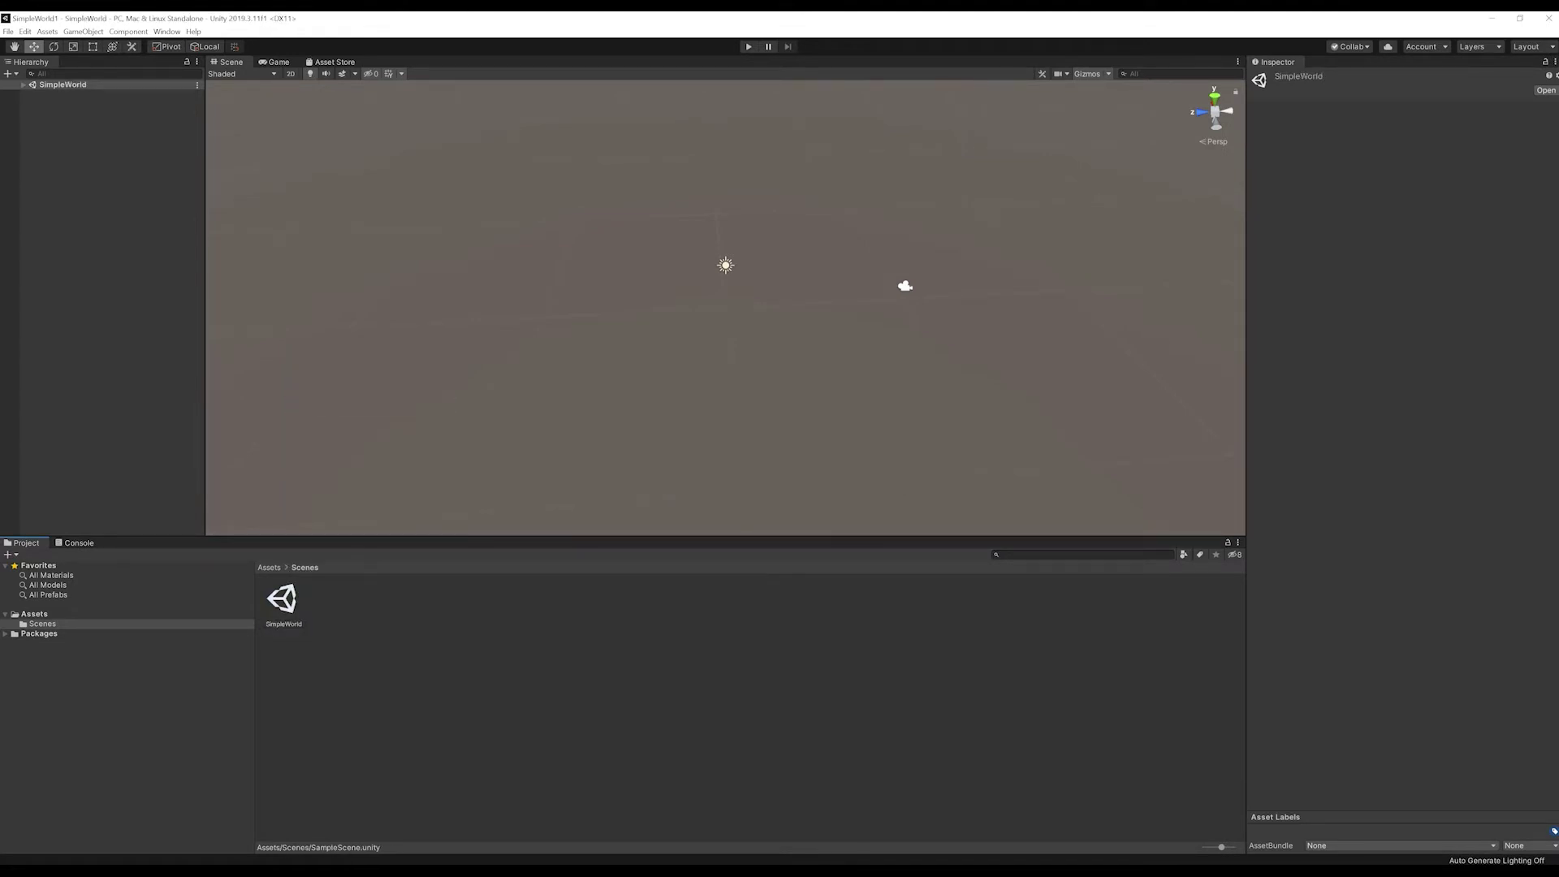
Step: Create Models and Materials folders inside Assets
click(34, 614)
right_click(36, 614)
mouse_move(122, 340)
click(228, 339)
text(Models)
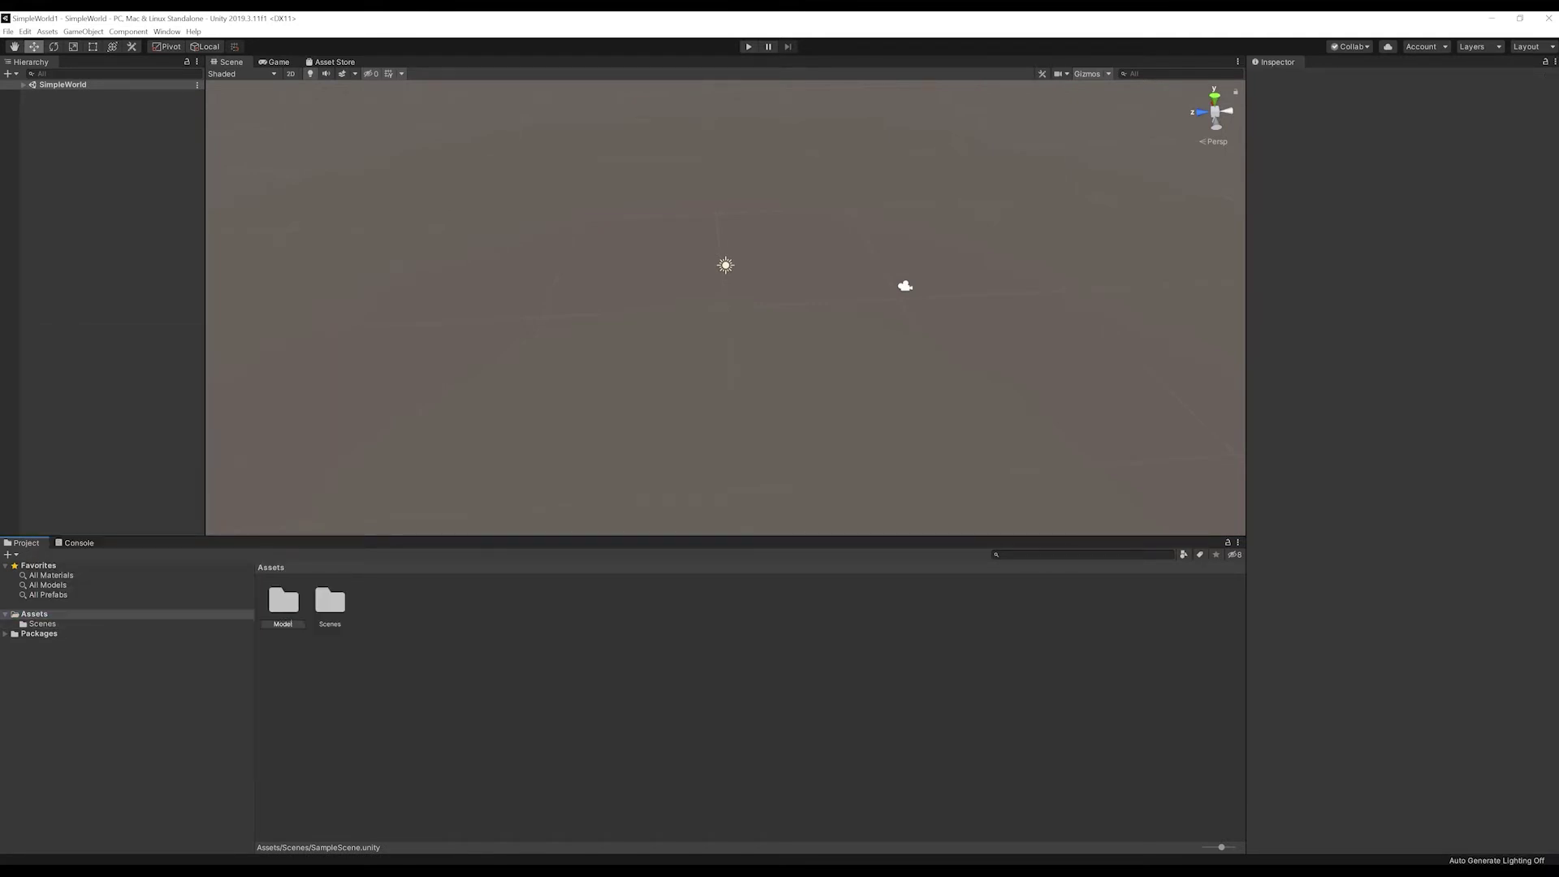
key(Return)
click(34, 614)
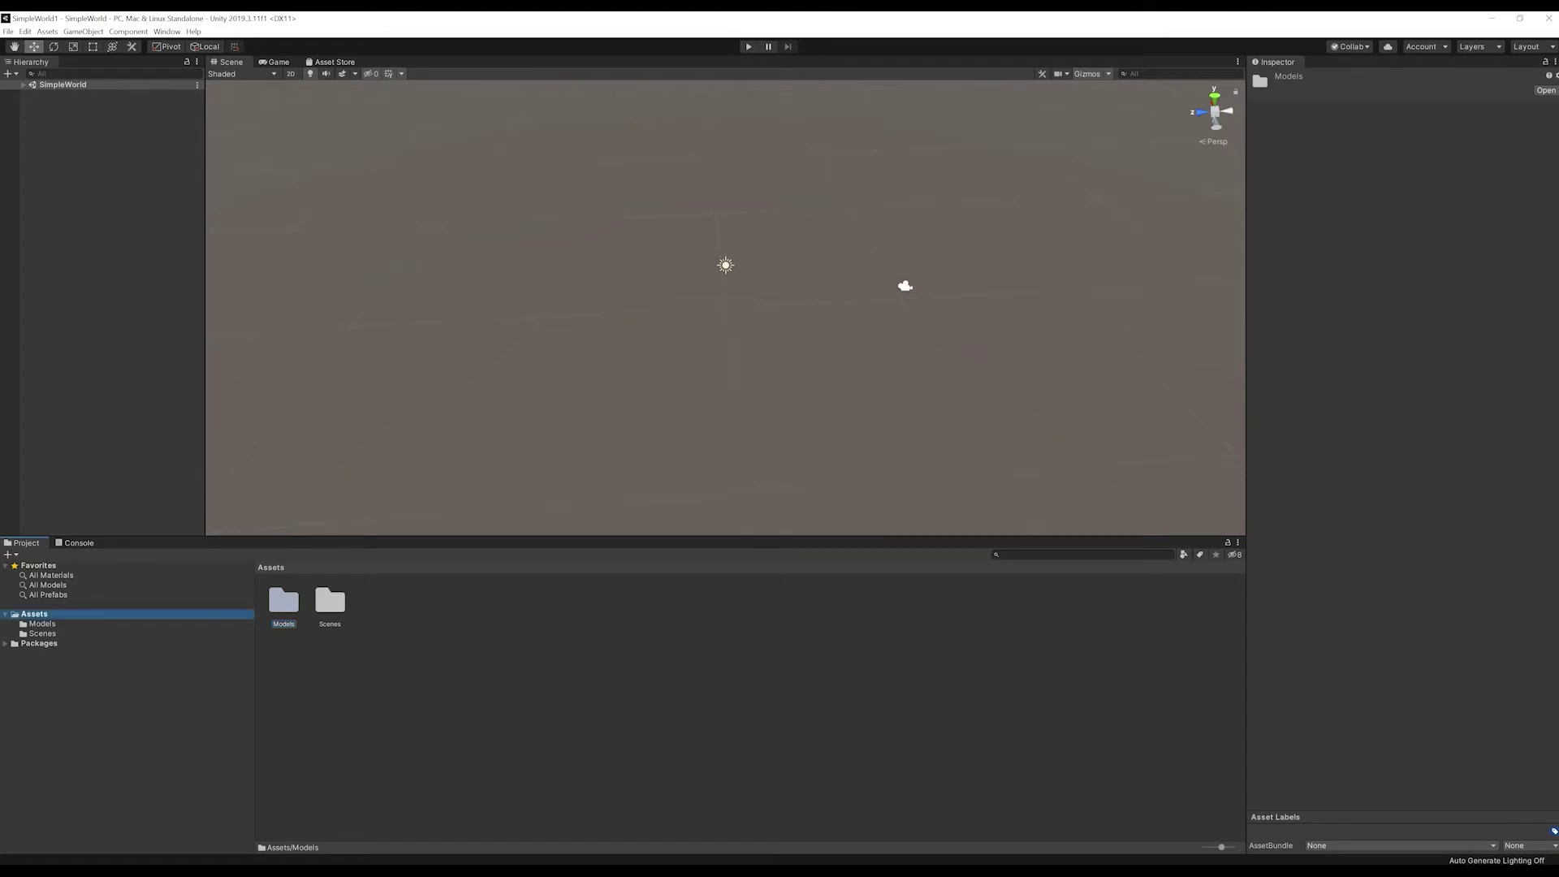
right_click(36, 613)
mouse_move(122, 341)
click(229, 340)
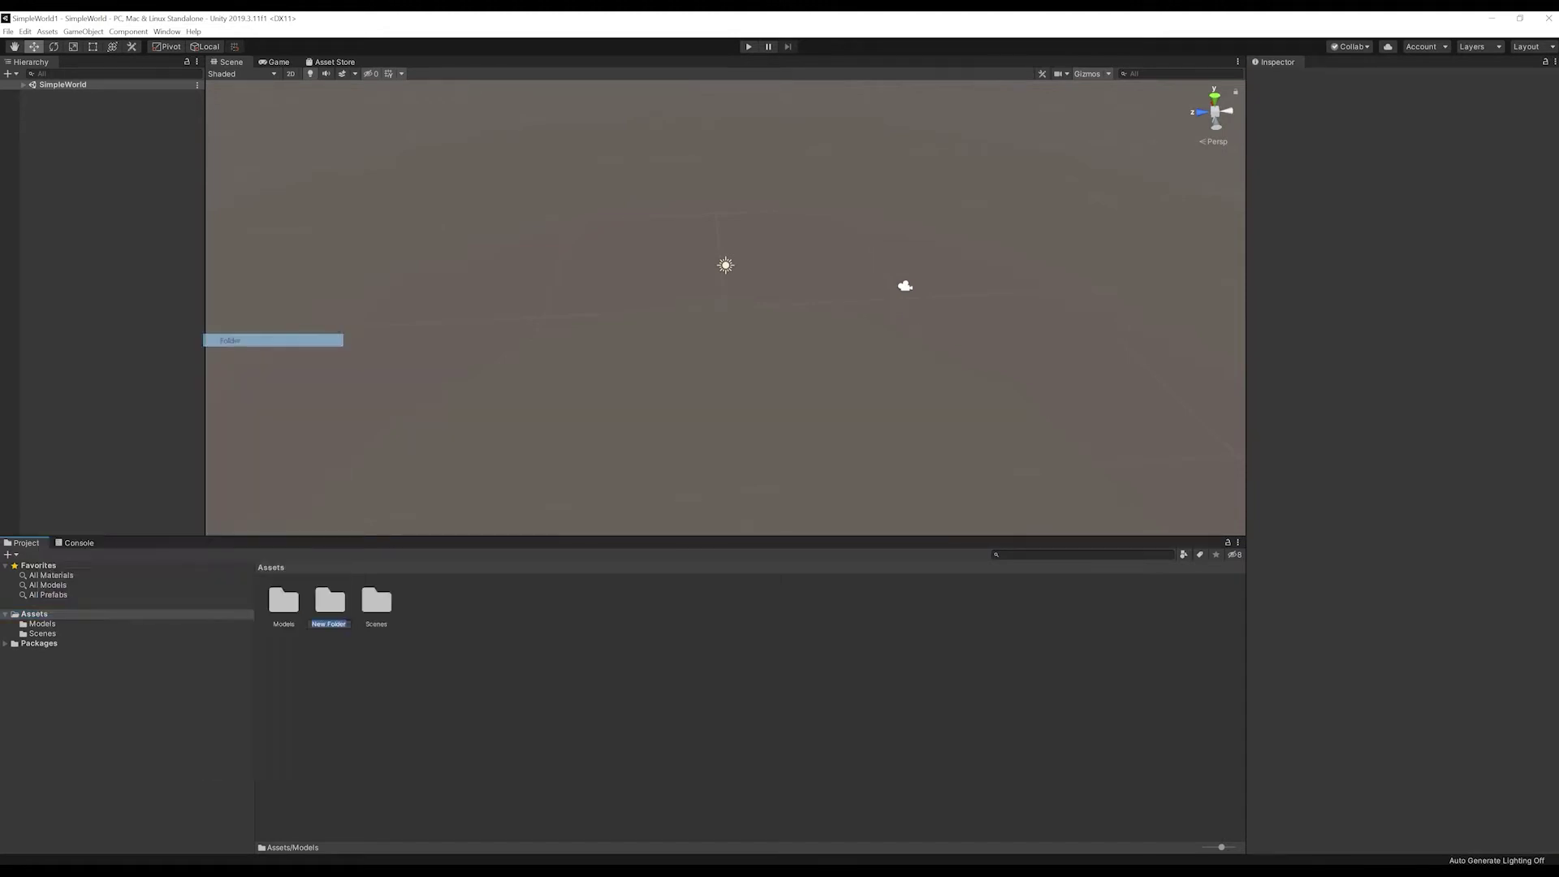
text(Materials)
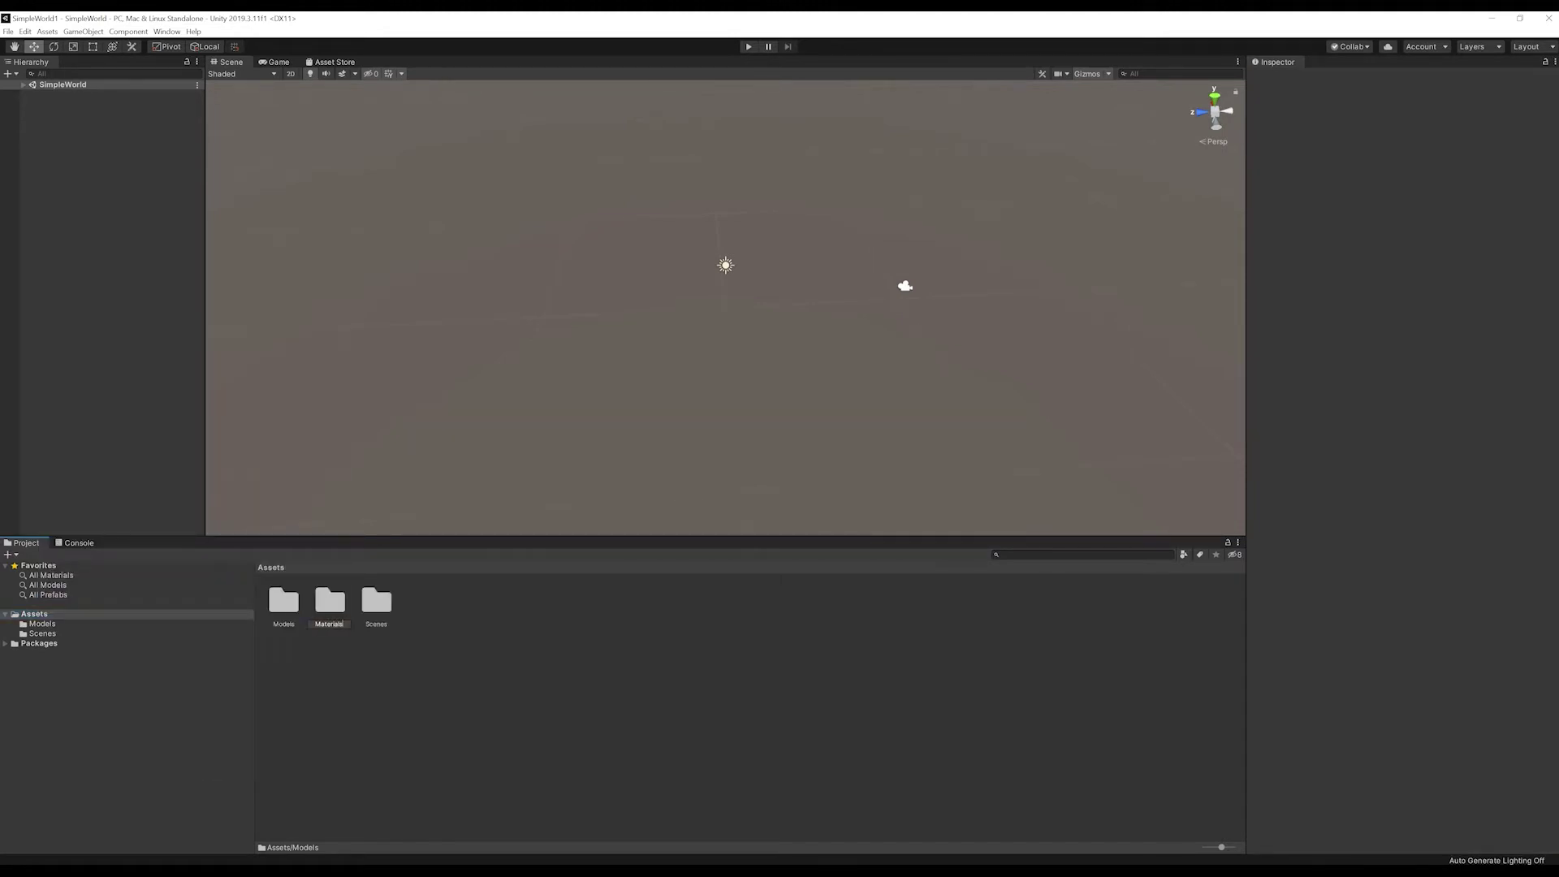
key(Return)
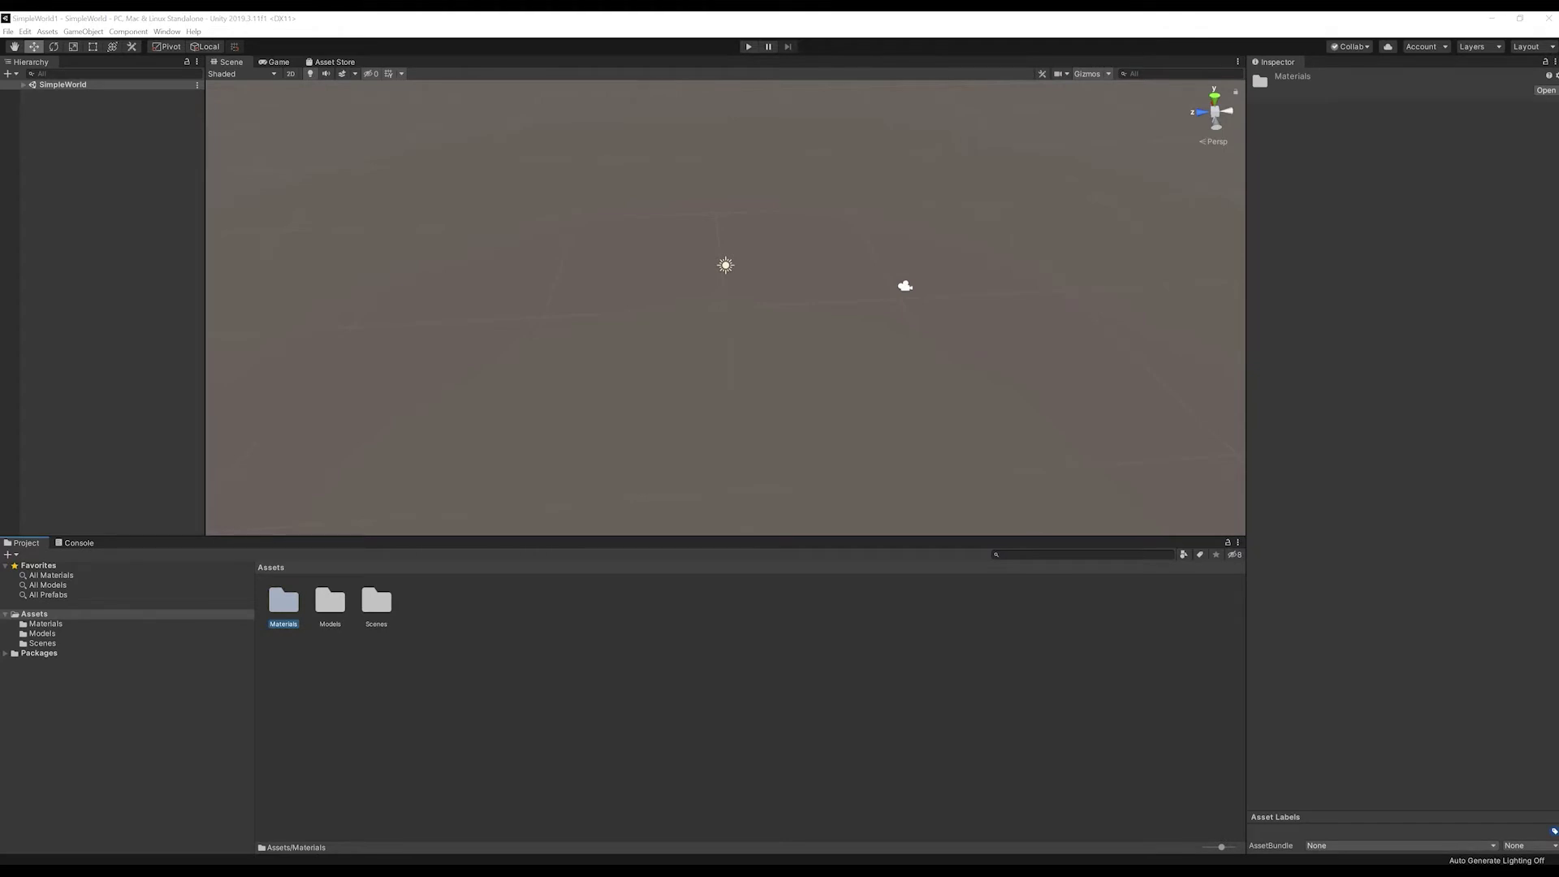
Step: Import the park model, its texture files and Bench.fbx into Assets/Models
drag(1551, 471, 1298, 454)
double_click(1182, 584)
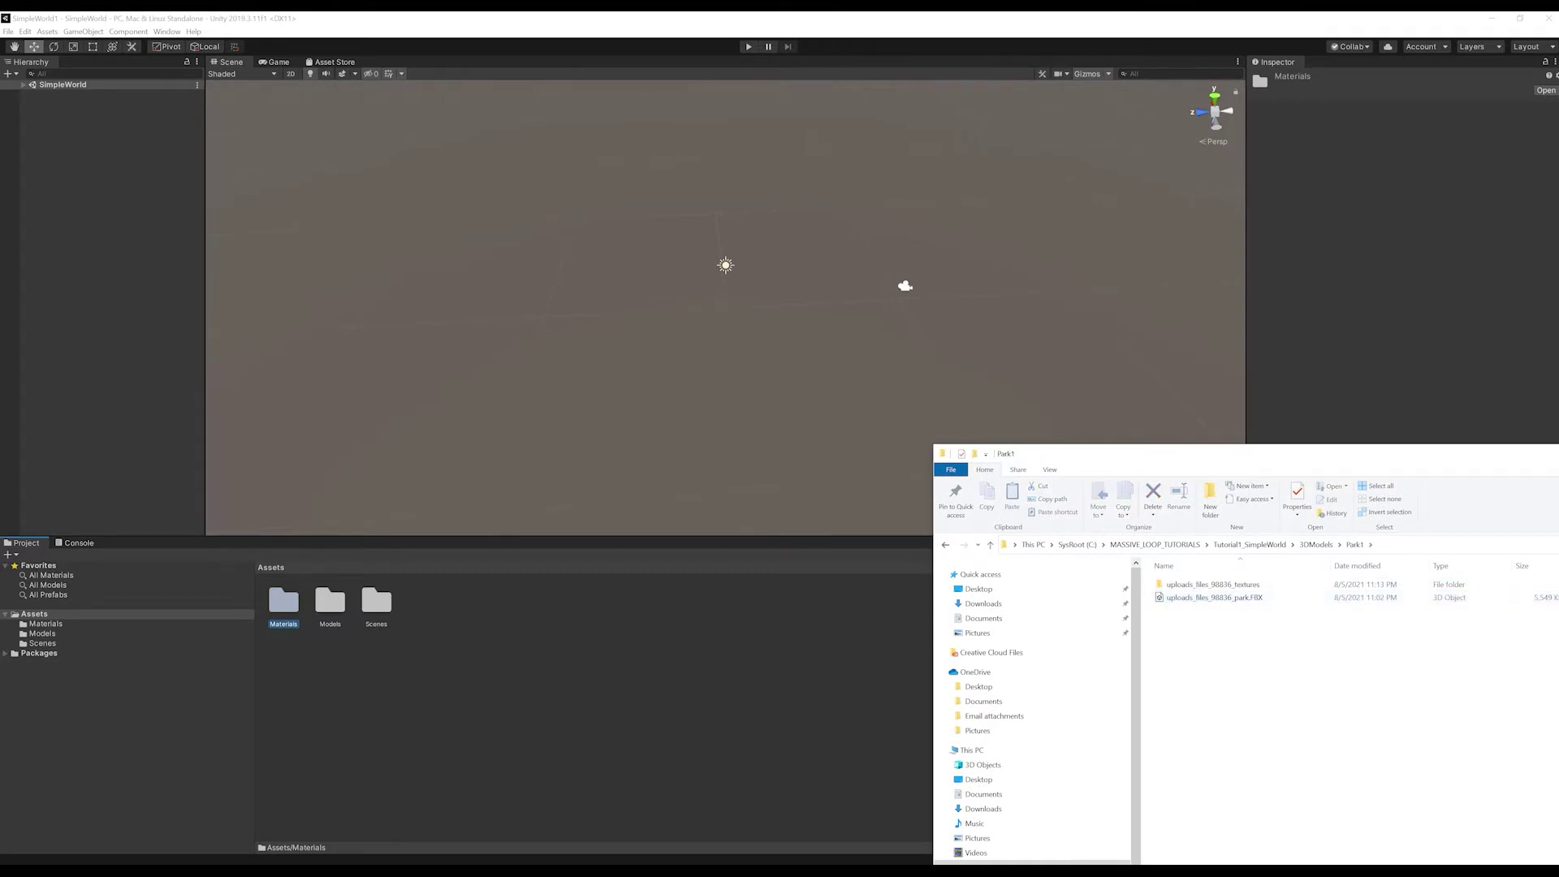
double_click(330, 602)
key(alt+Tab)
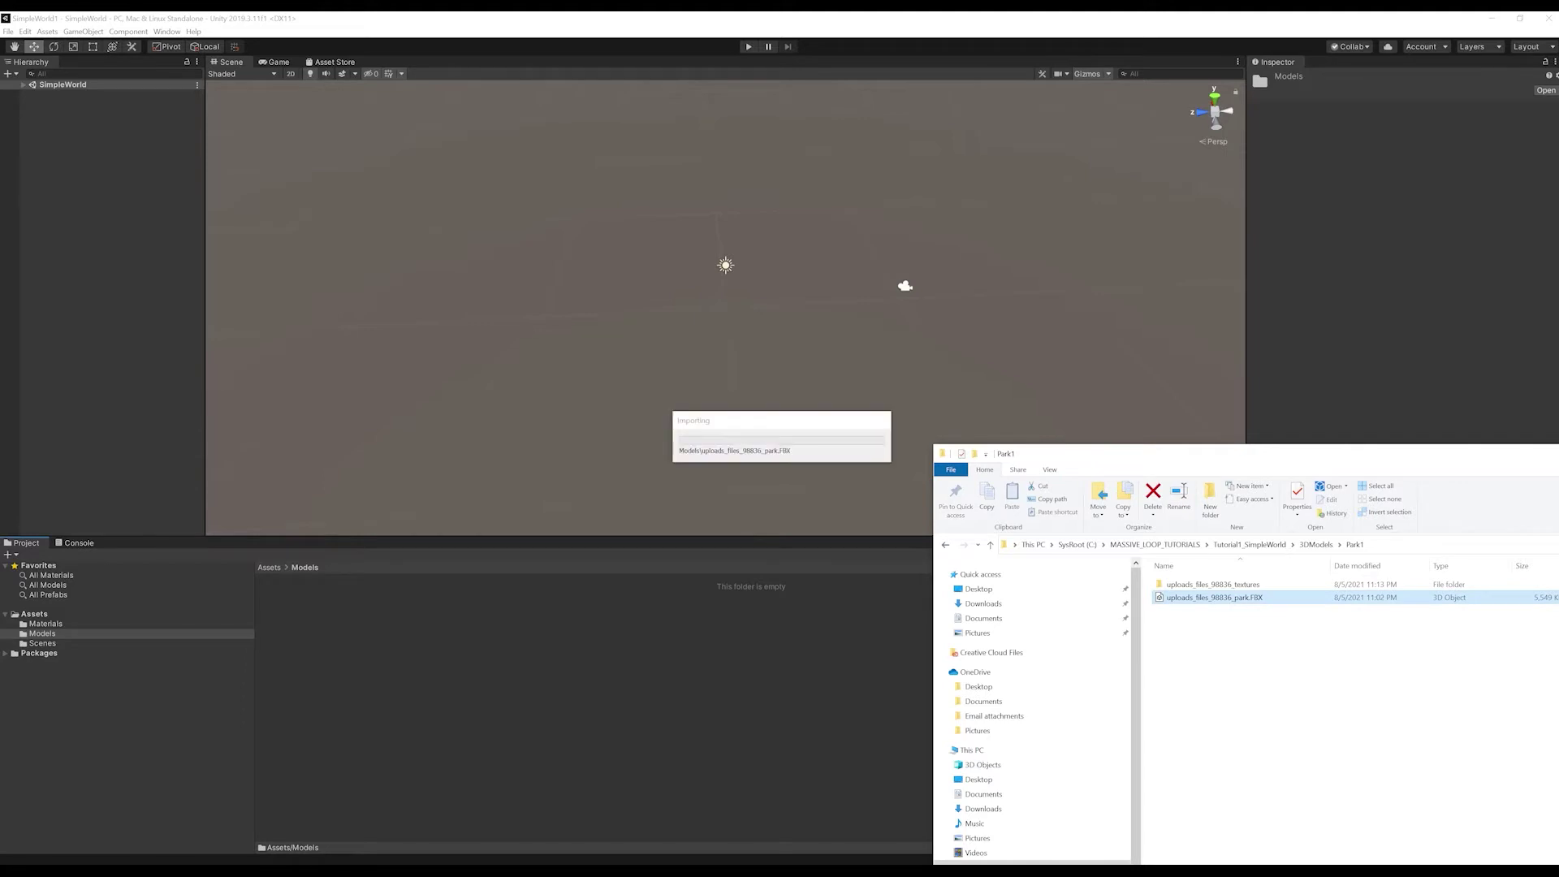
double_click(1289, 585)
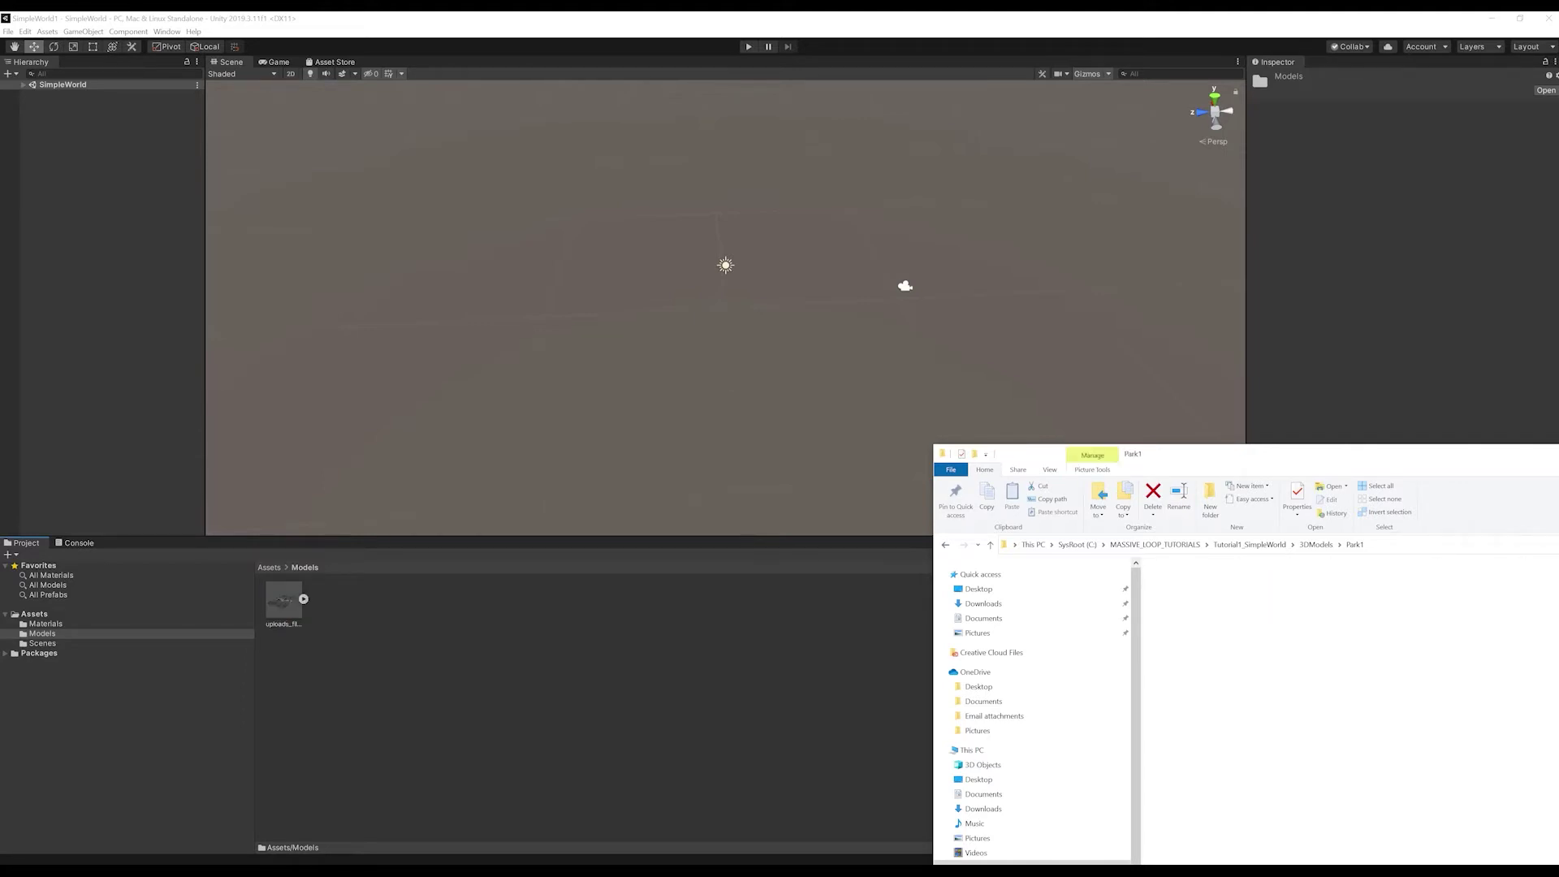
drag(1557, 657, 1144, 577)
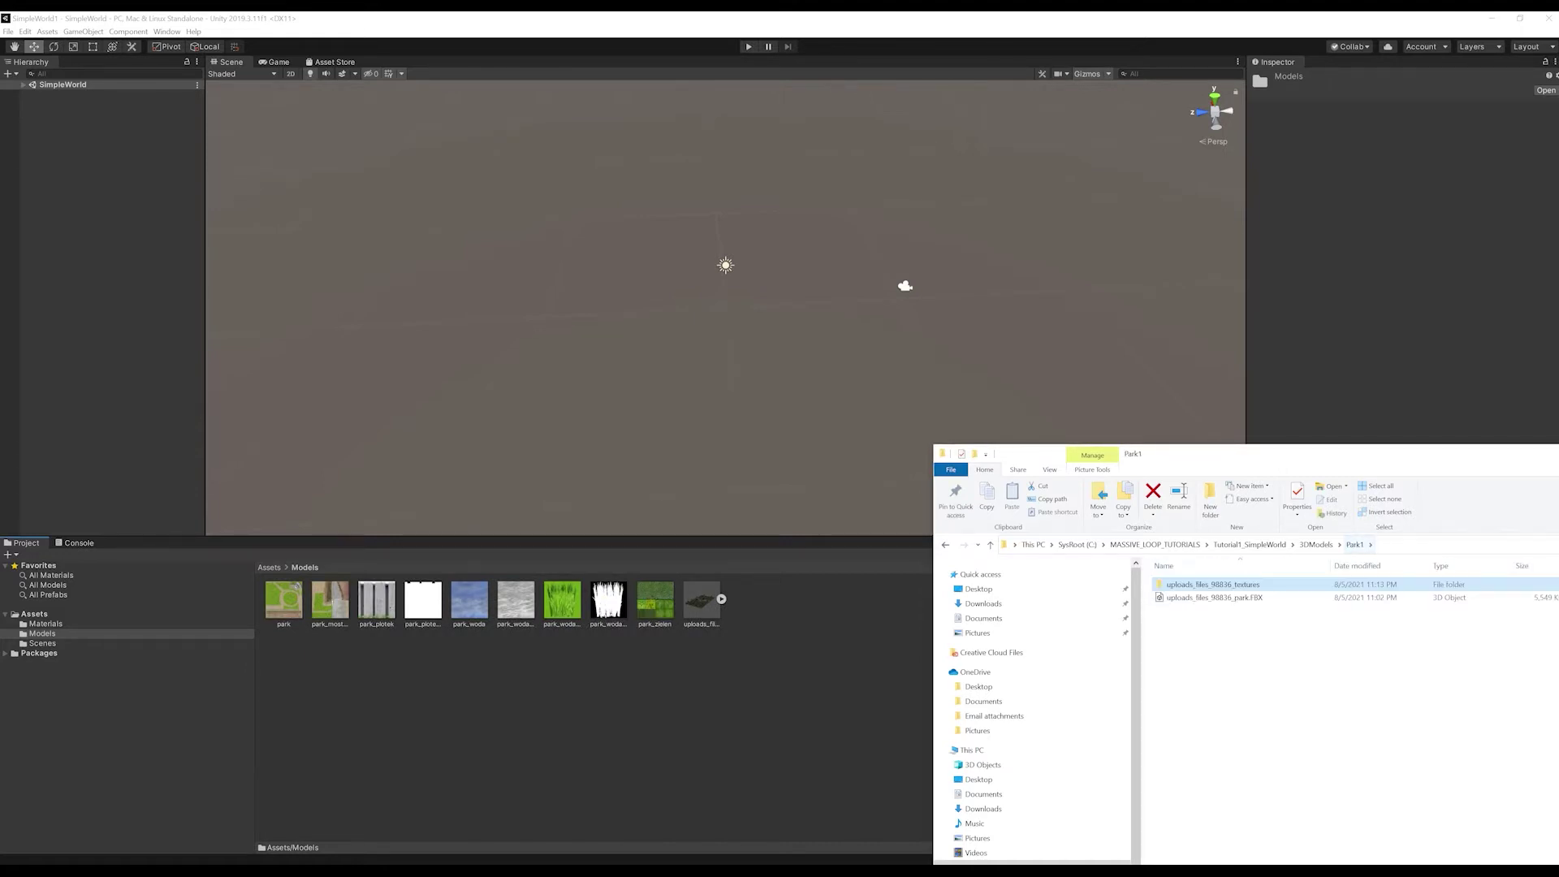
click(1315, 545)
double_click(1205, 598)
drag(1217, 584, 714, 708)
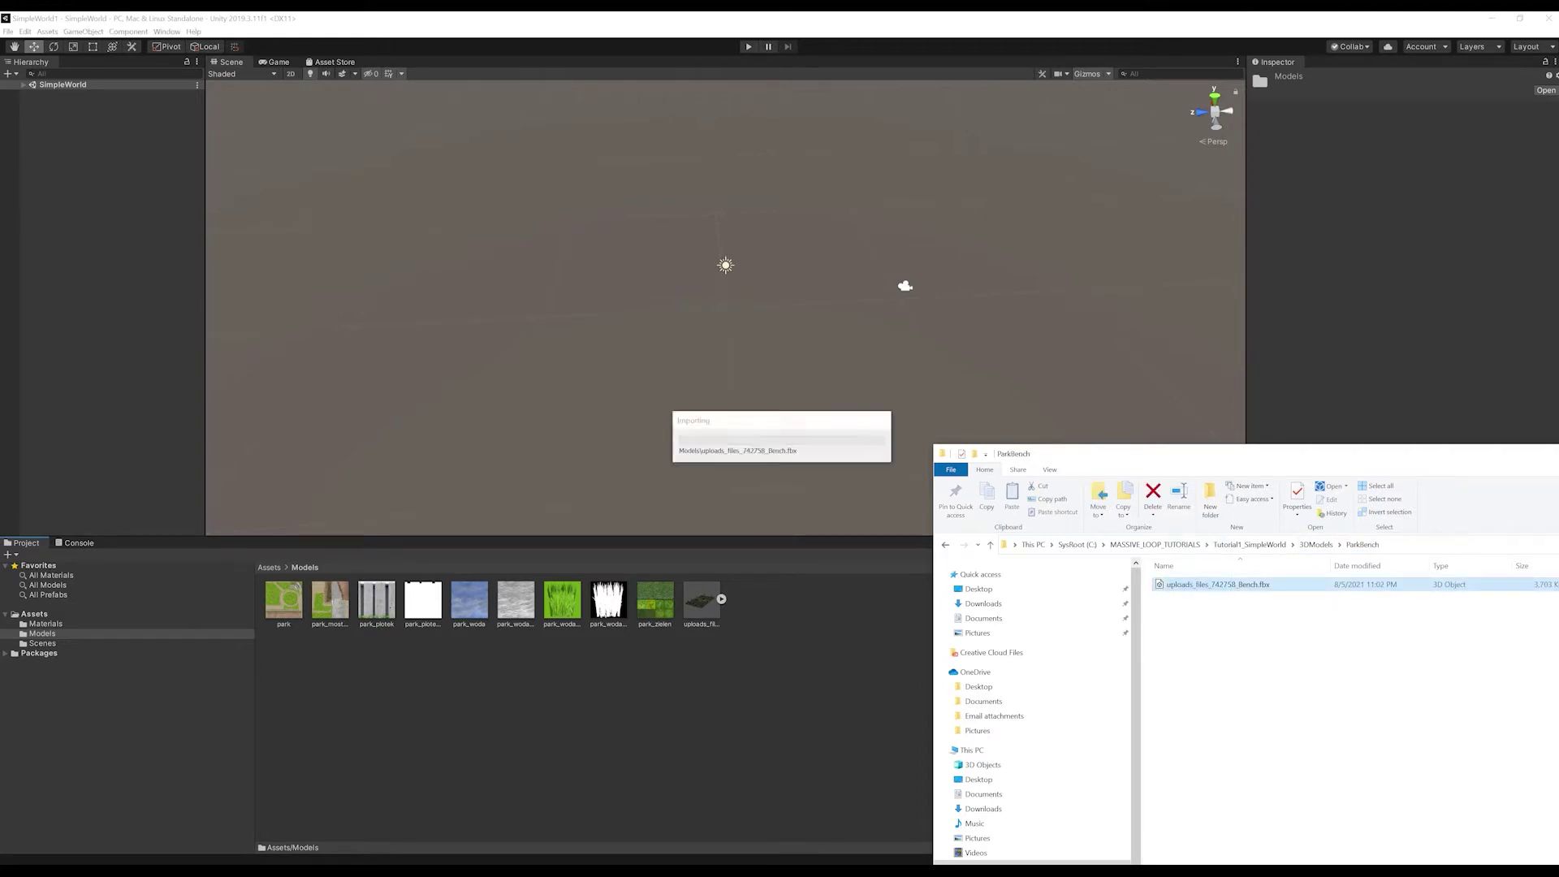
drag(1177, 454, 1558, 431)
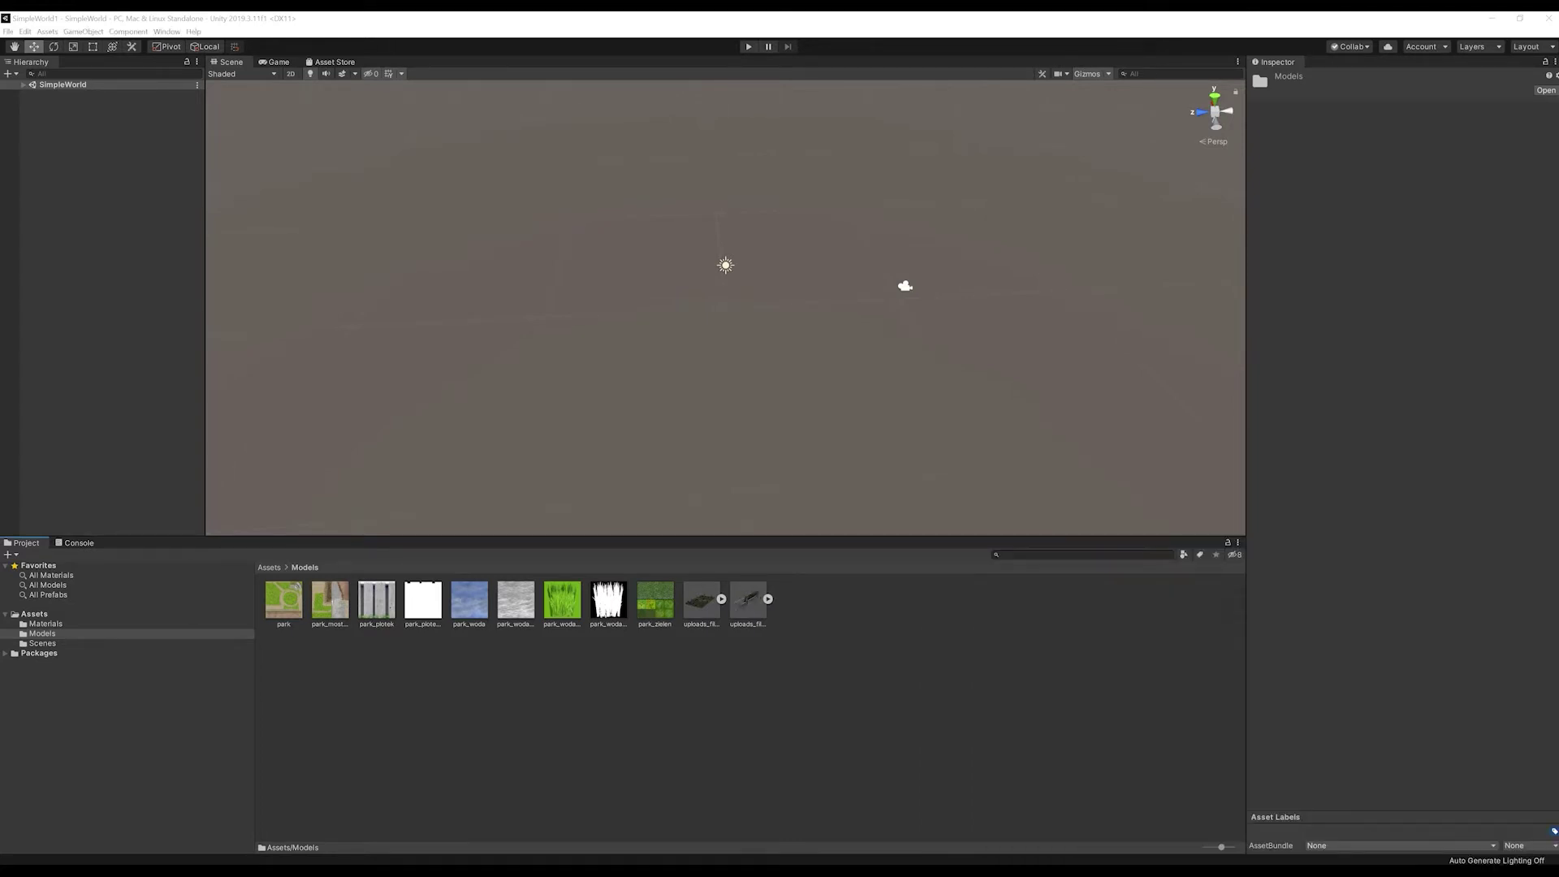
Step: Place the park model in the scene at position 0, 0, 0
drag(701, 601, 741, 220)
scroll(740, 221, down, 4)
scroll(740, 221, down, 5)
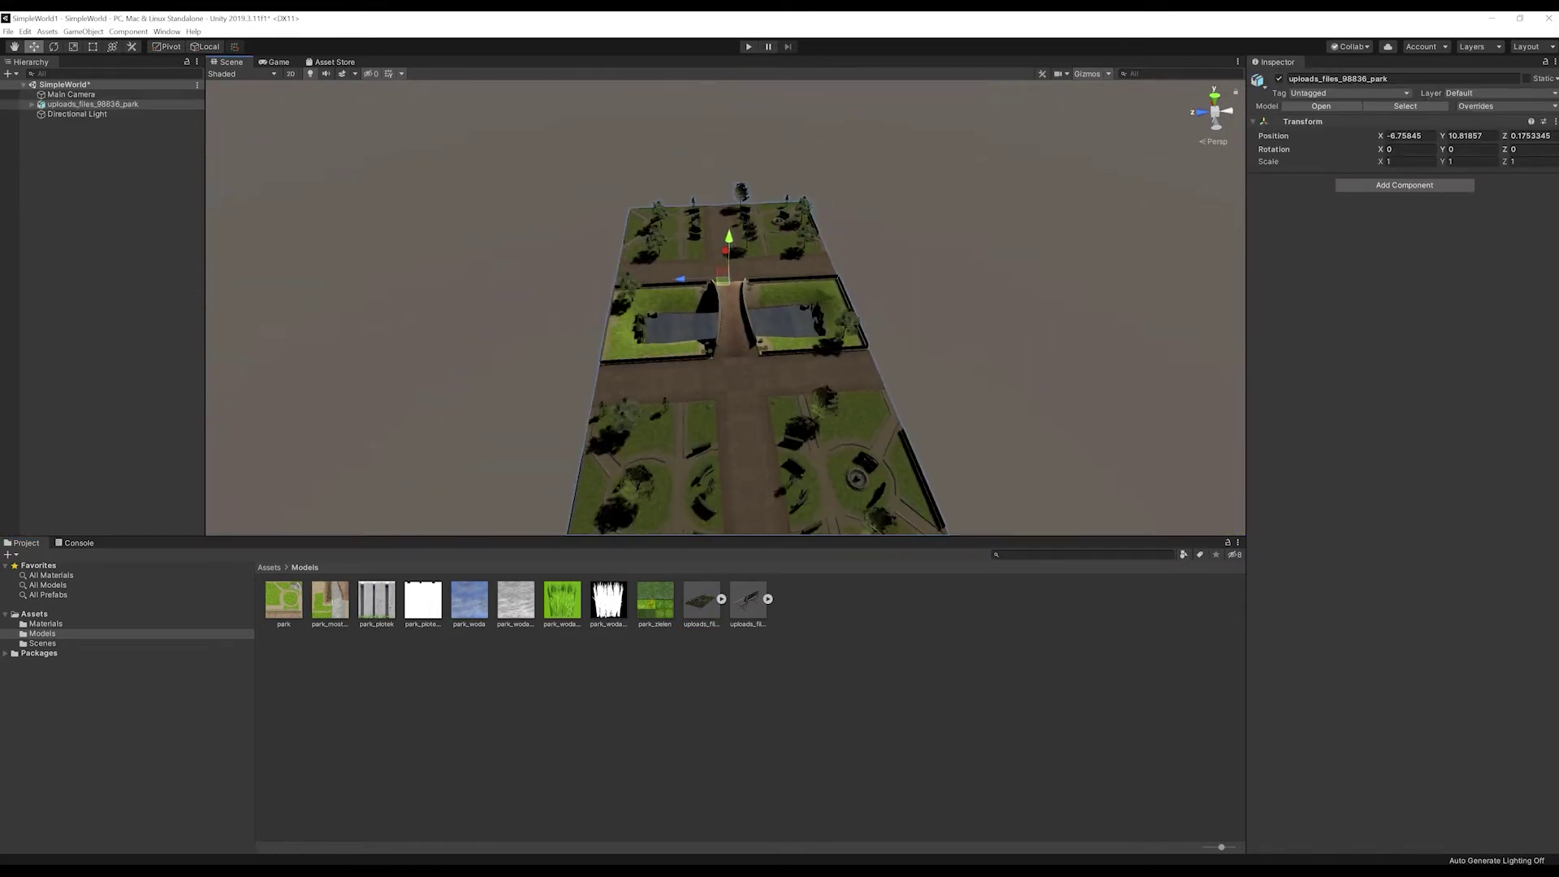
click(1408, 136)
text(0)
key(Tab)
text(0)
key(Tab)
text(0)
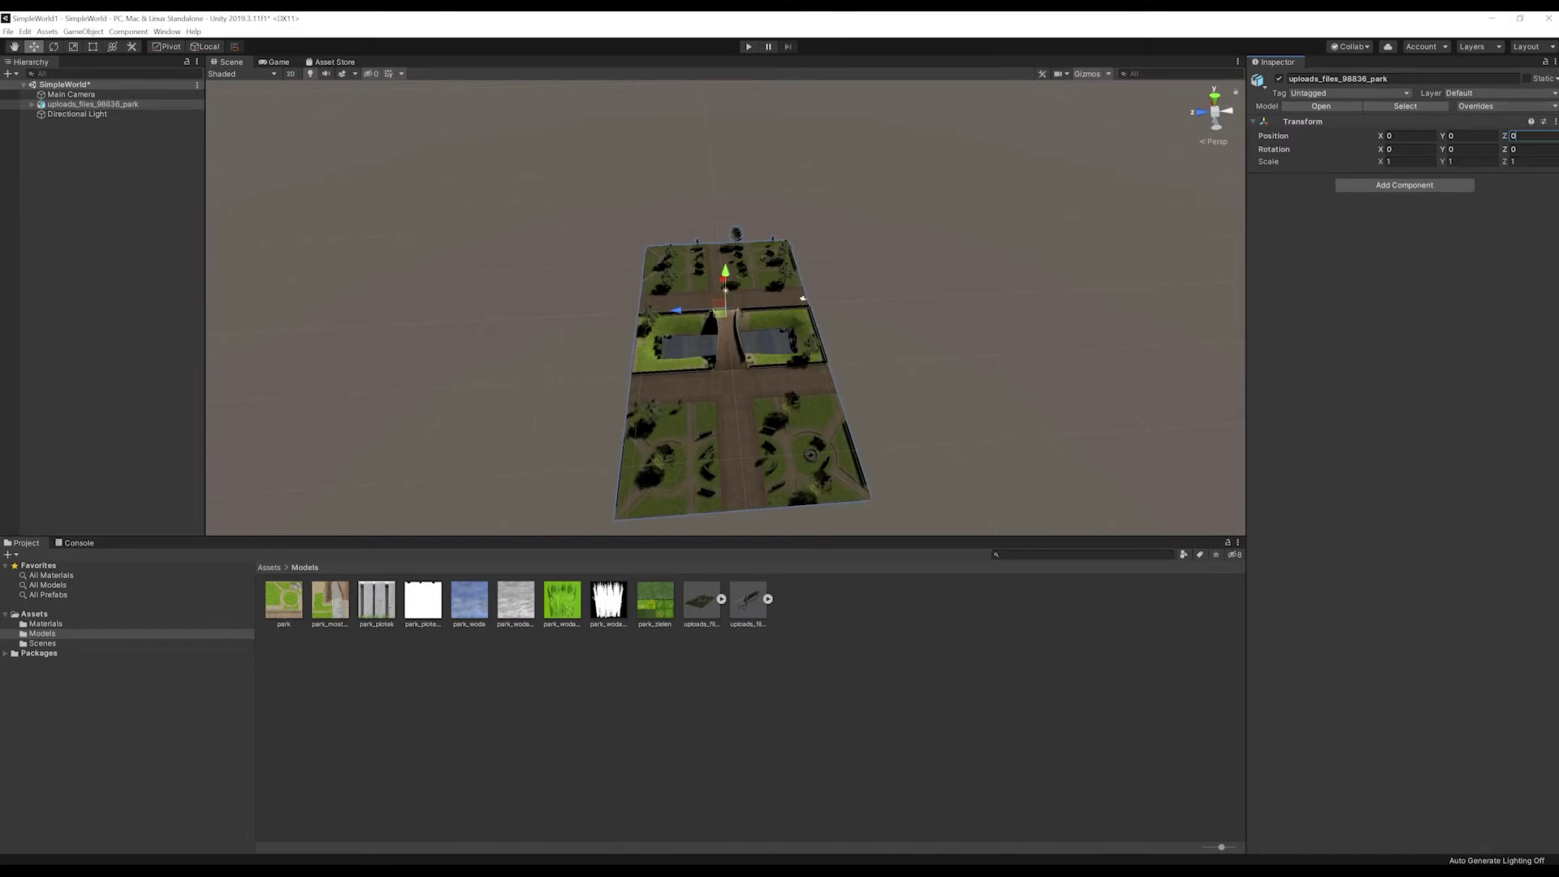
Step: Place the bench in the scene just beyond the bridge
click(974, 358)
alt+drag(974, 357, 795, 203)
scroll(796, 203, up, 8)
alt+drag(796, 308, 690, 280)
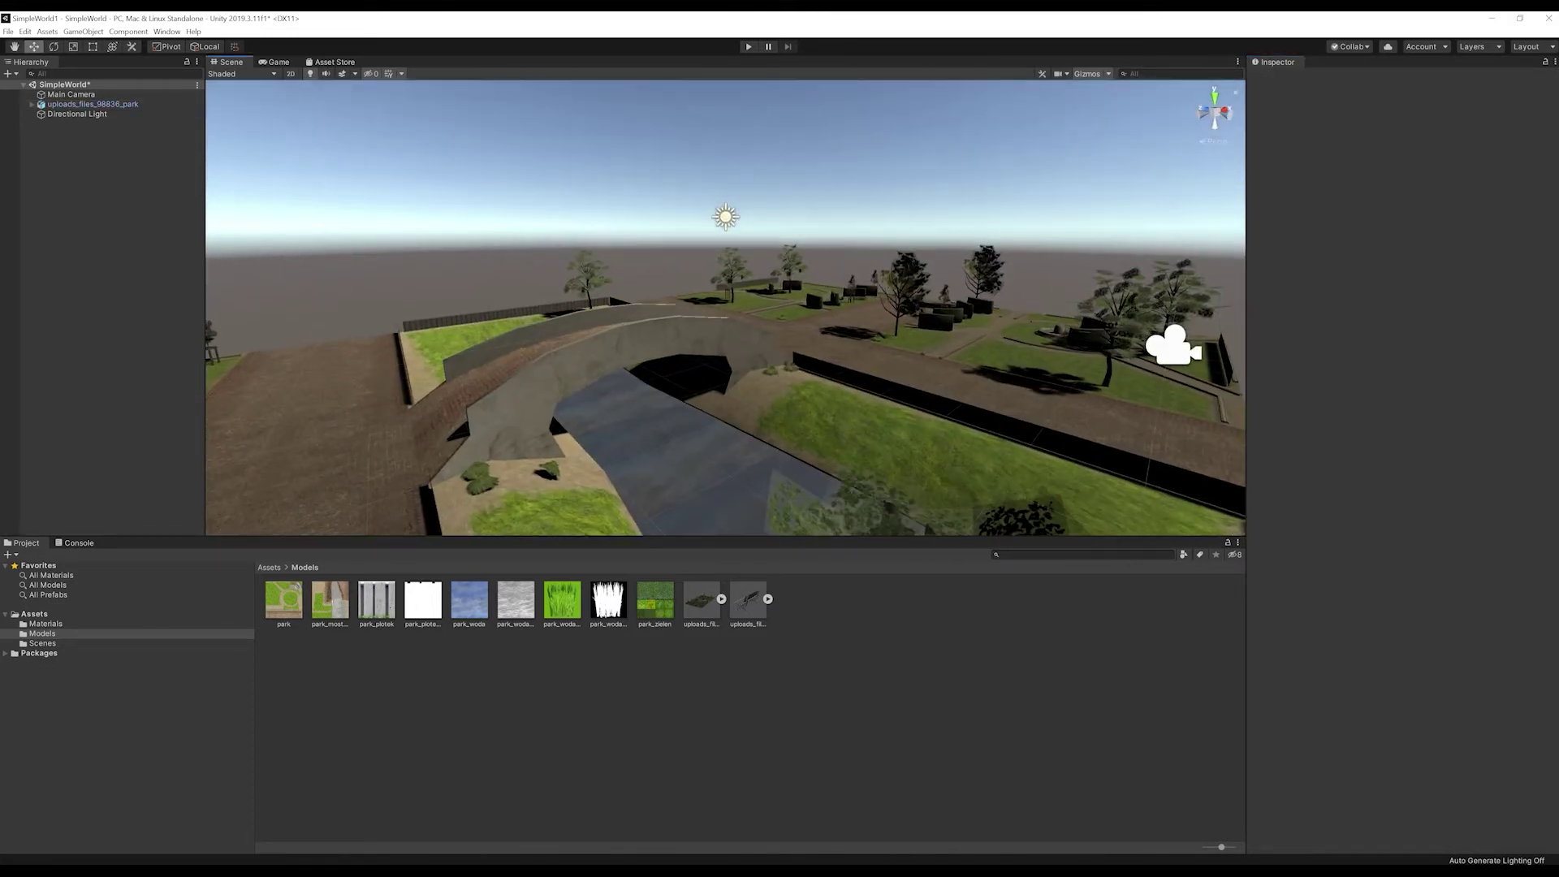
drag(748, 601, 921, 310)
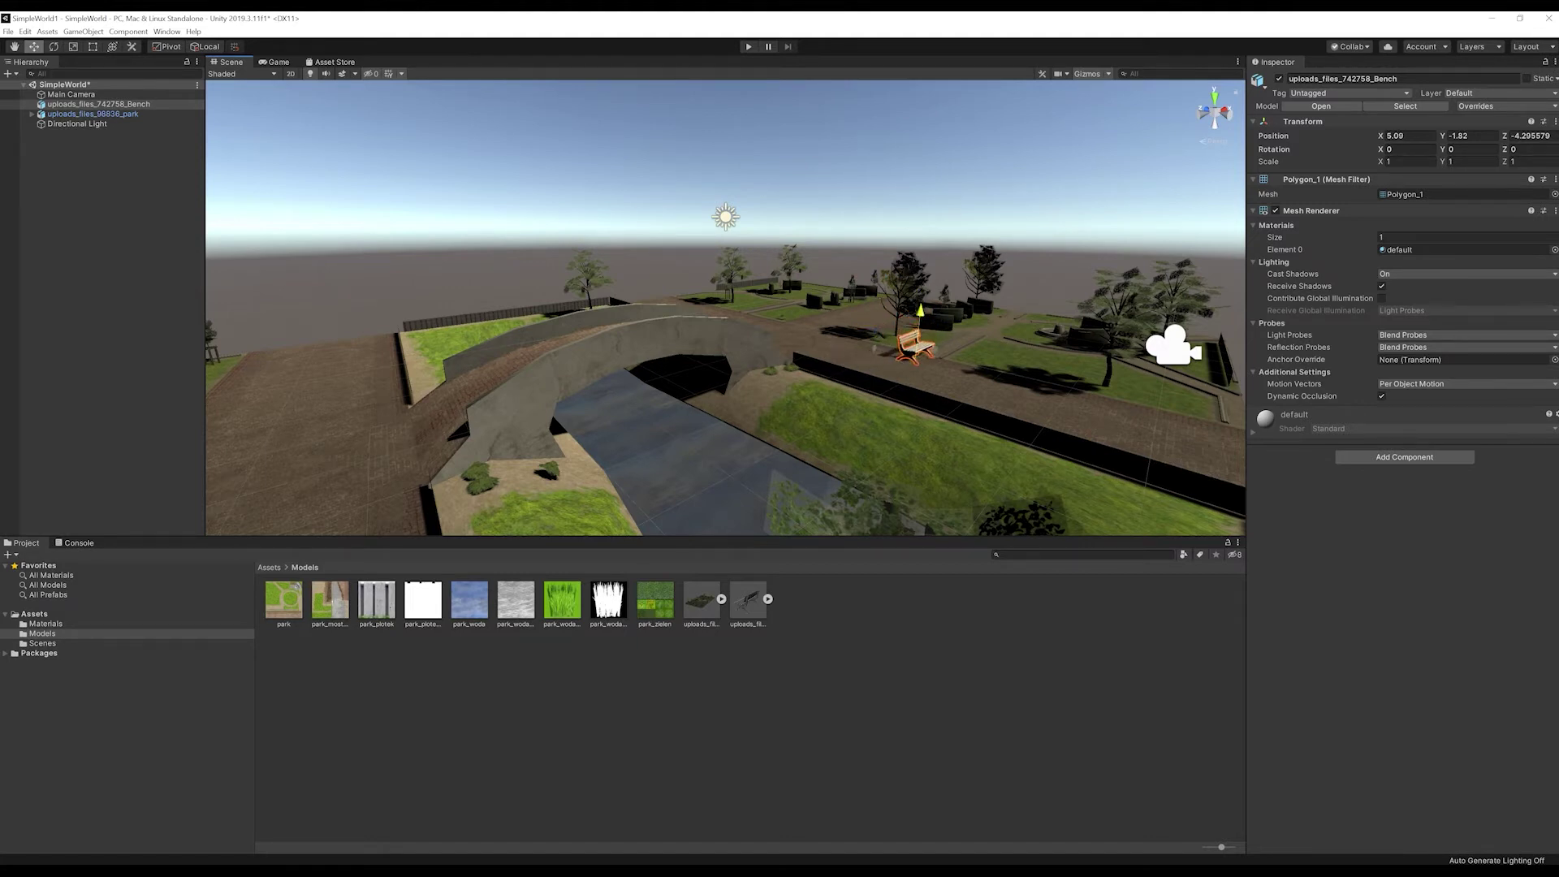
Step: Rotate the bench 90 degrees on Y and duplicate it along the park path
click(1472, 137)
click(1472, 150)
text(90)
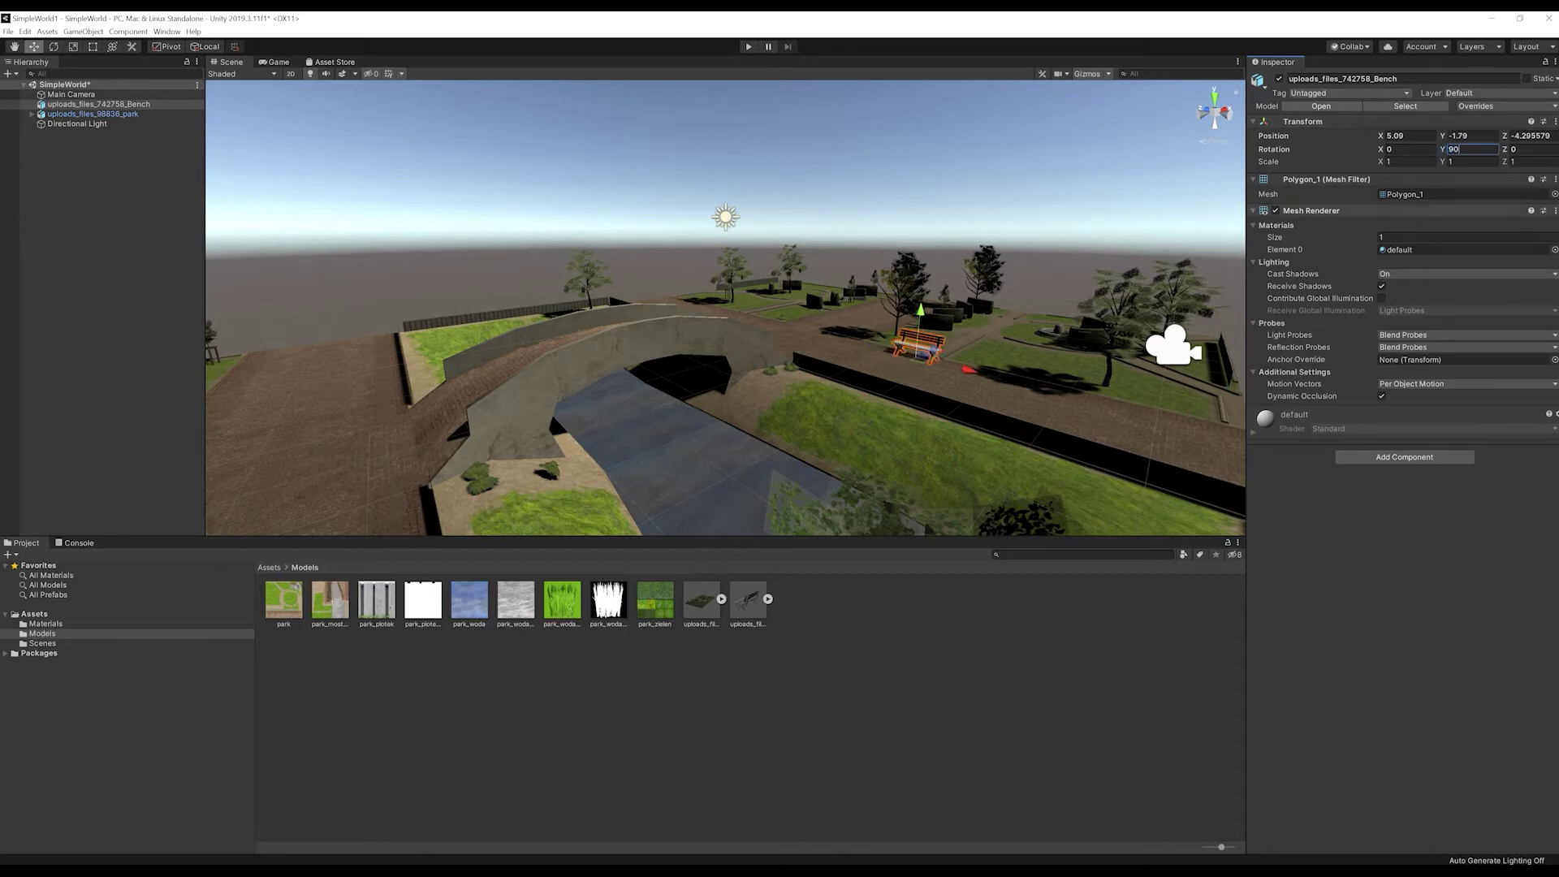
alt+drag(690, 309, 755, 341)
key(ctrl+d)
key(ctrl+d)
key(ctrl+d)
click(83, 31)
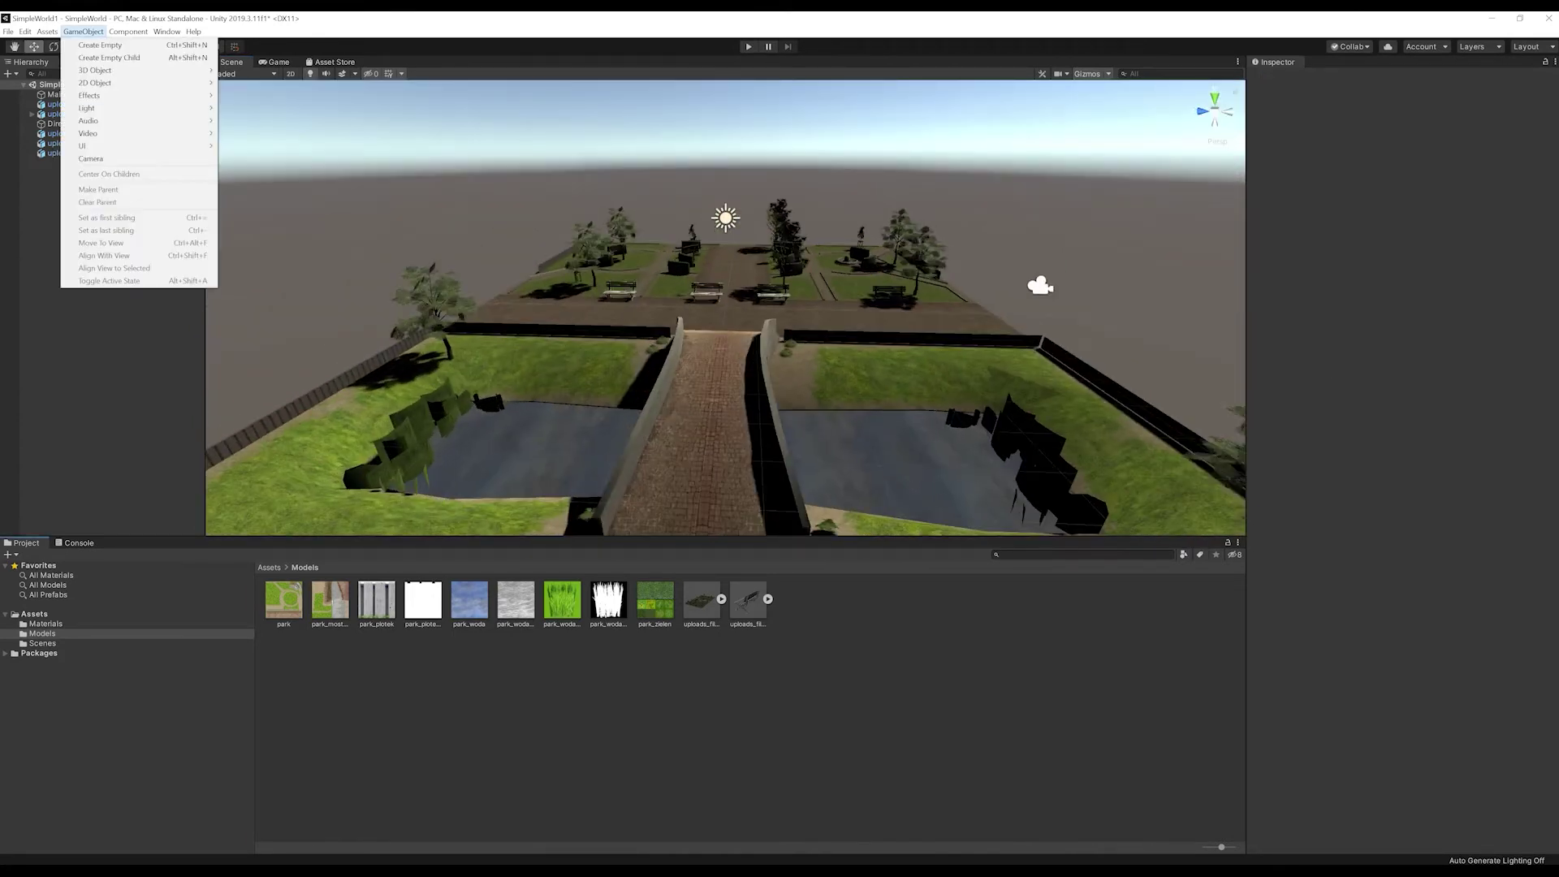
key(Escape)
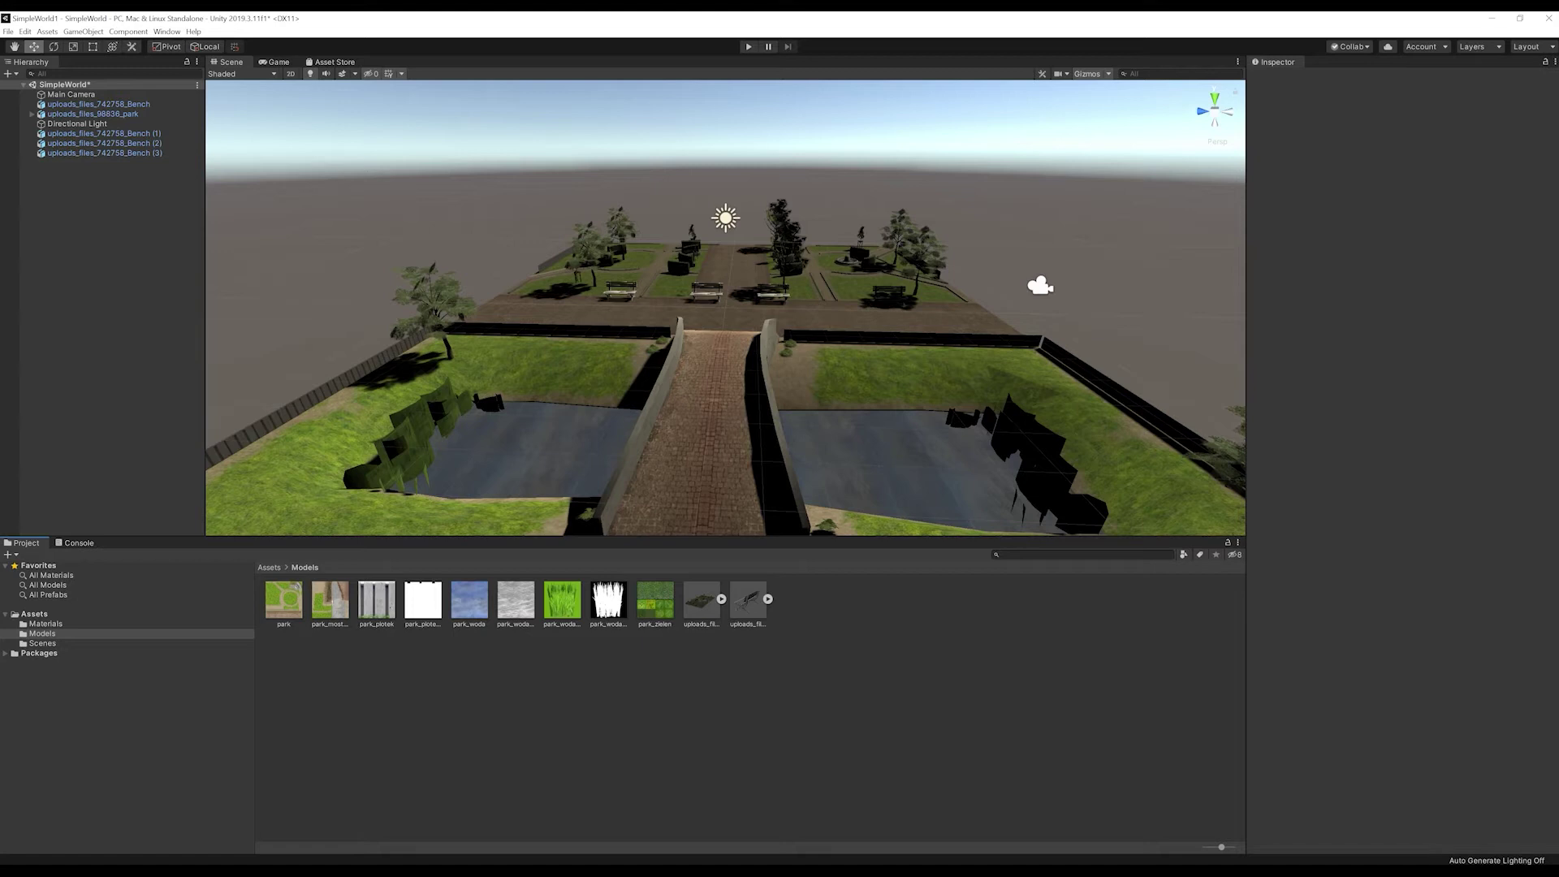
Step: Add a 3D cube to the scene
click(83, 32)
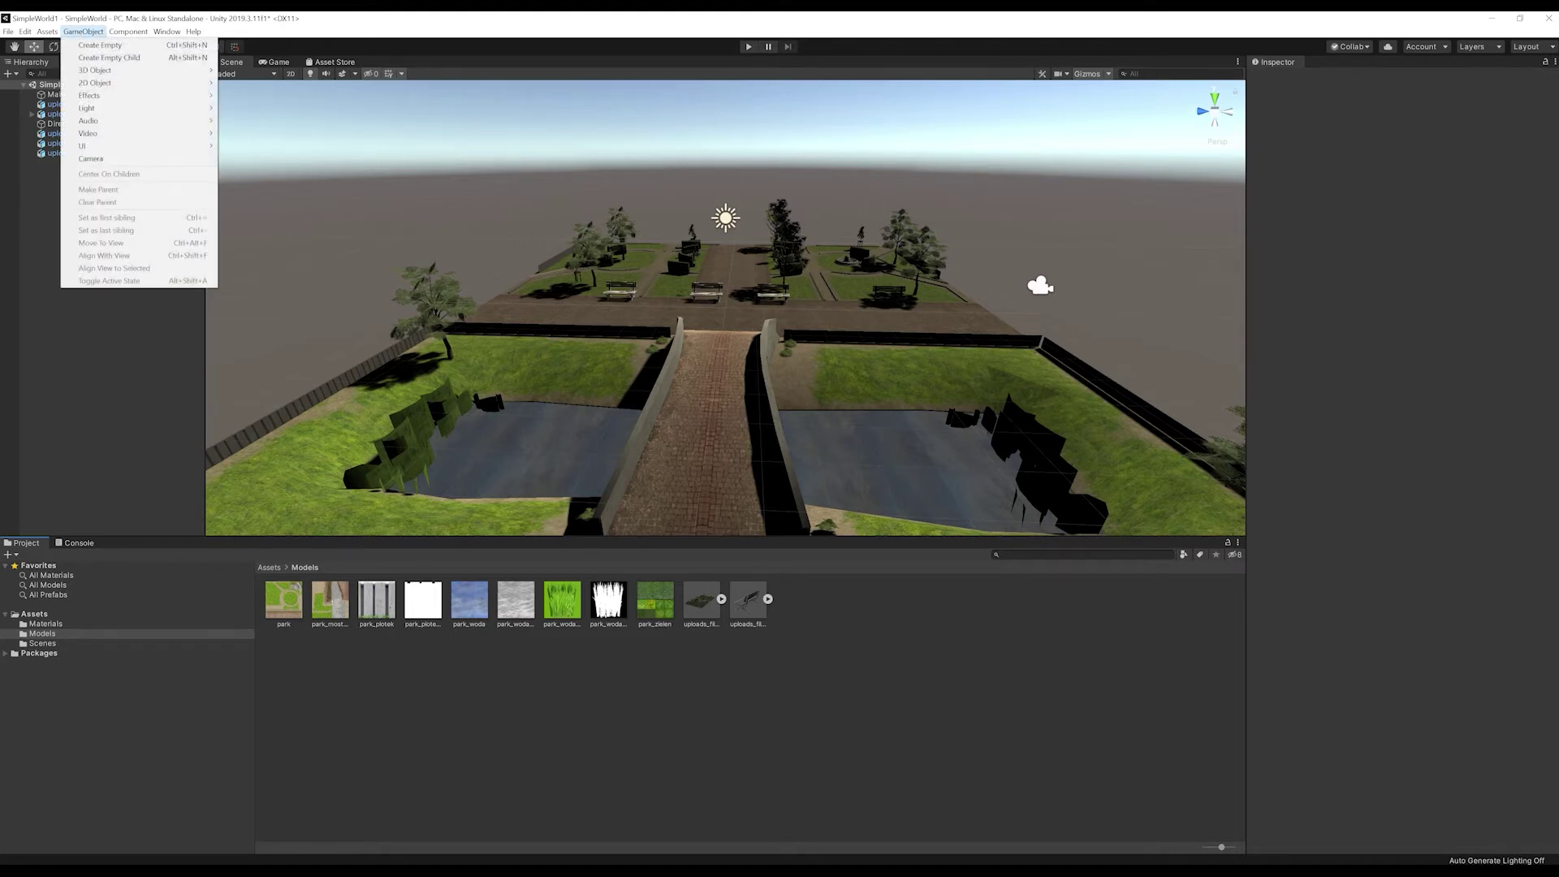
mouse_move(122, 70)
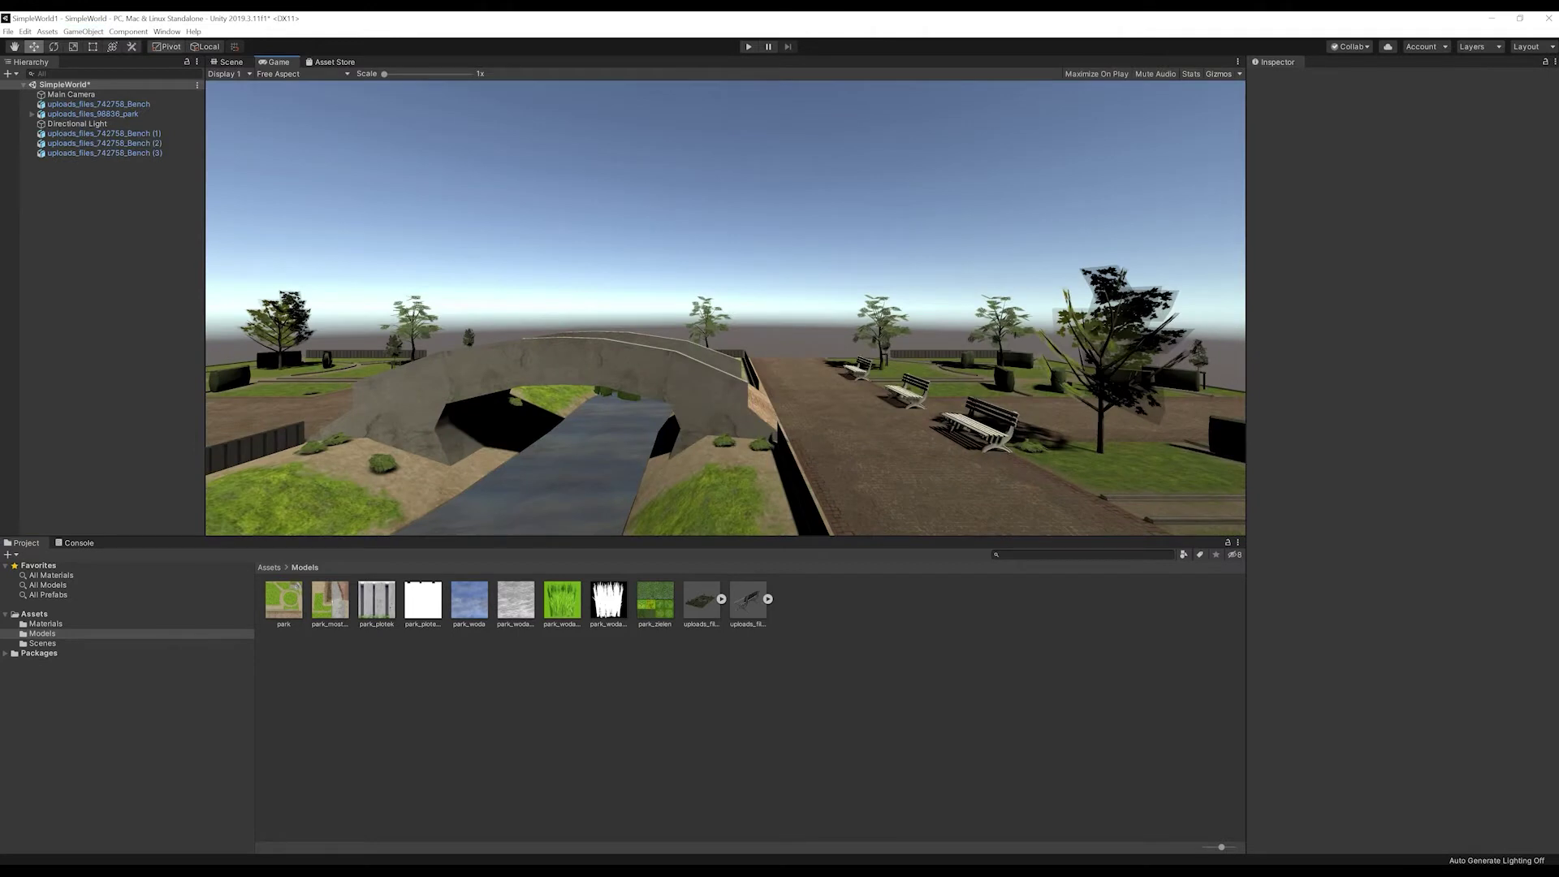
click(83, 32)
mouse_move(121, 71)
click(252, 71)
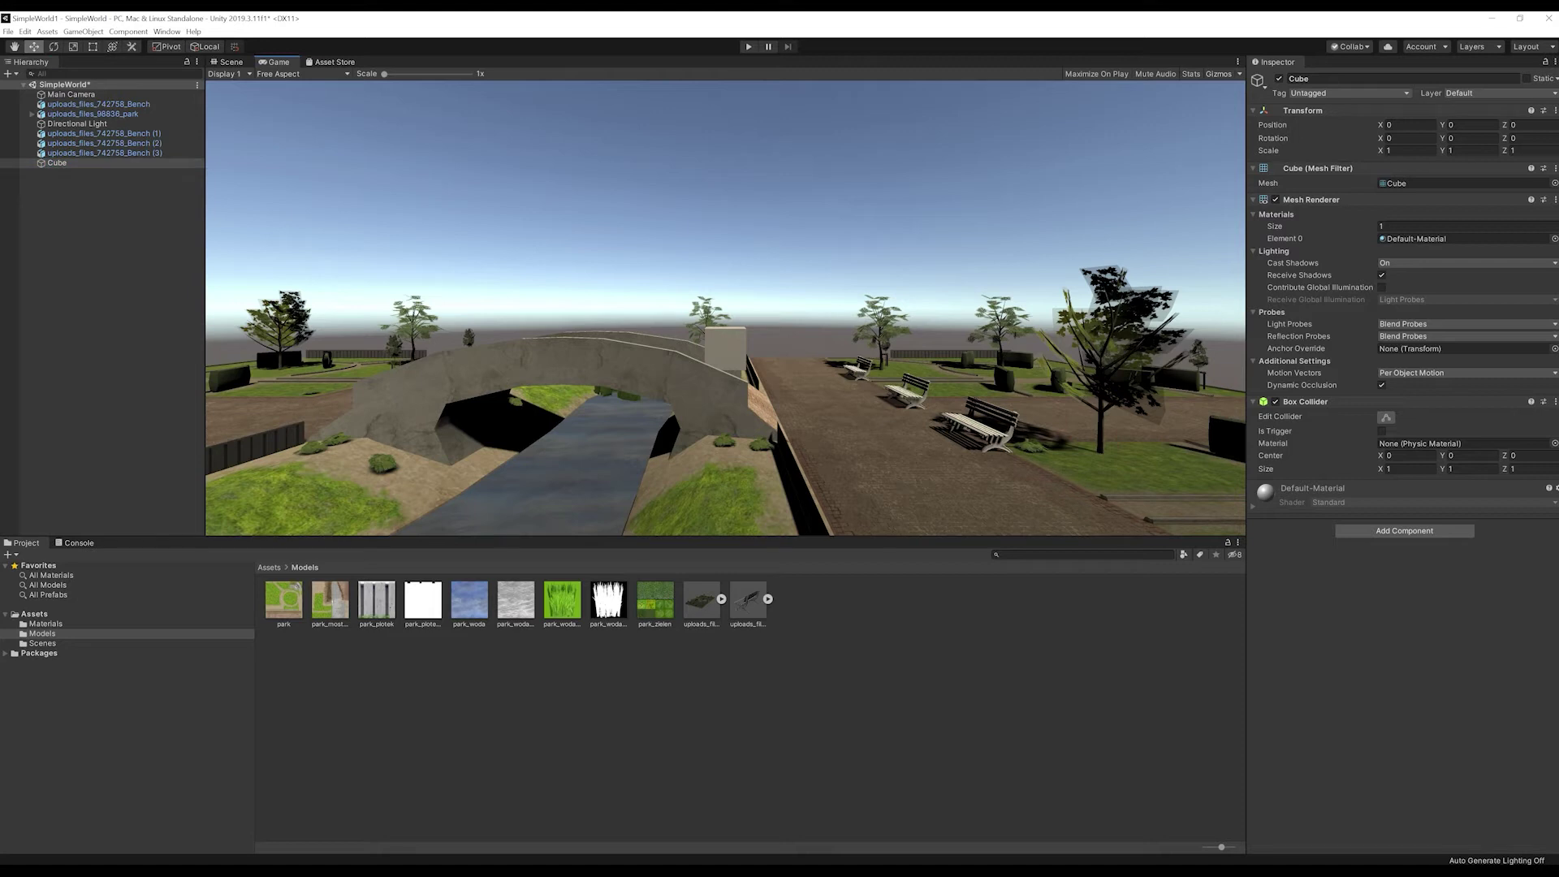
click(231, 61)
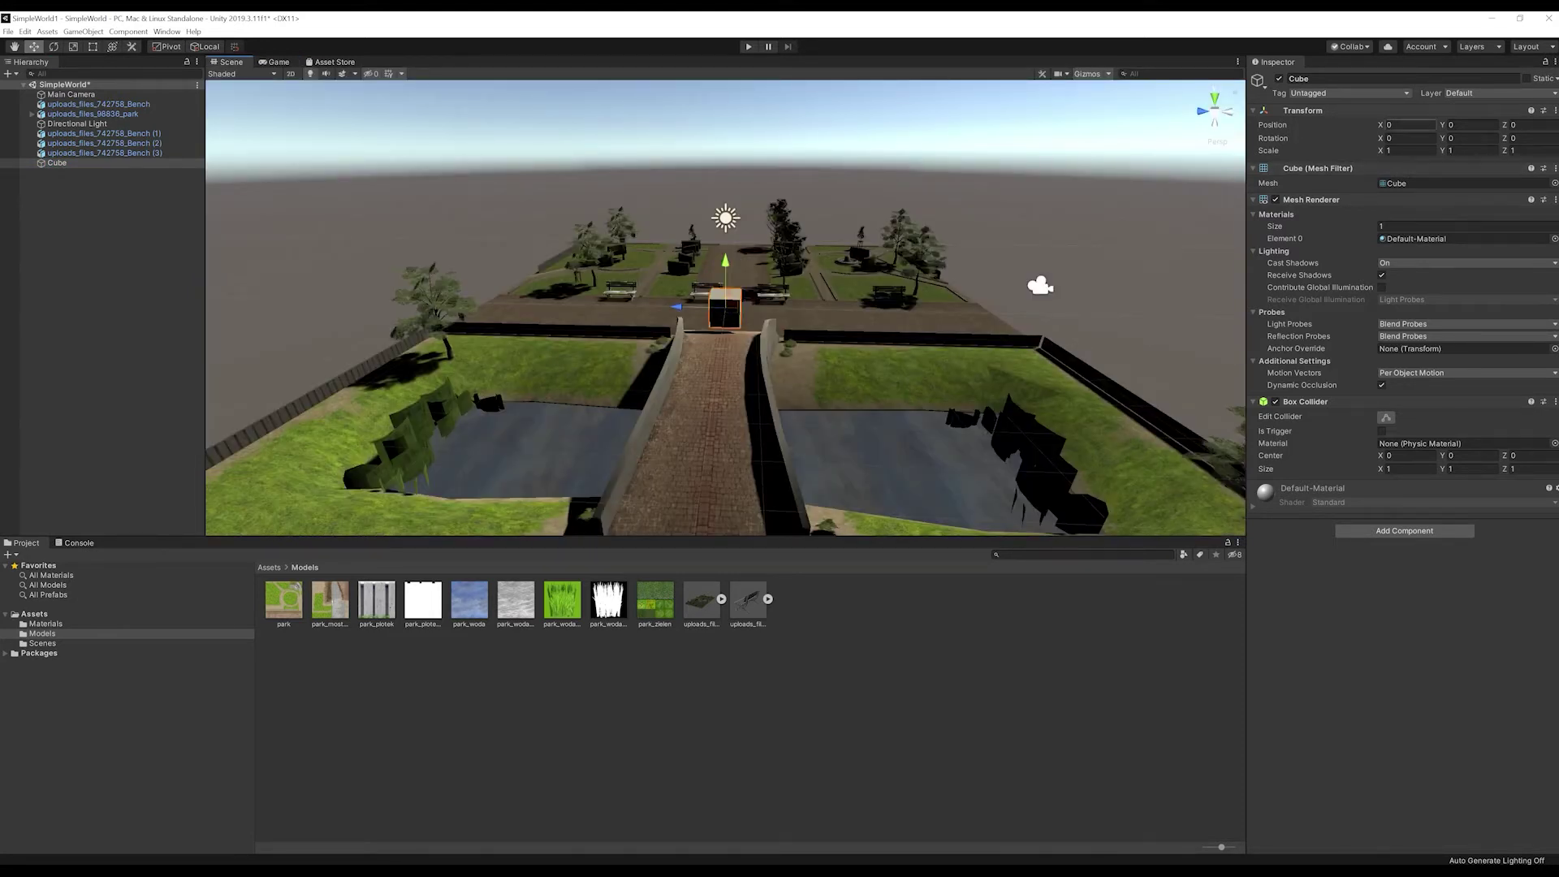
Step: Scale the cube to 50, 0.1, 50 and lower it just beneath the park
click(1409, 151)
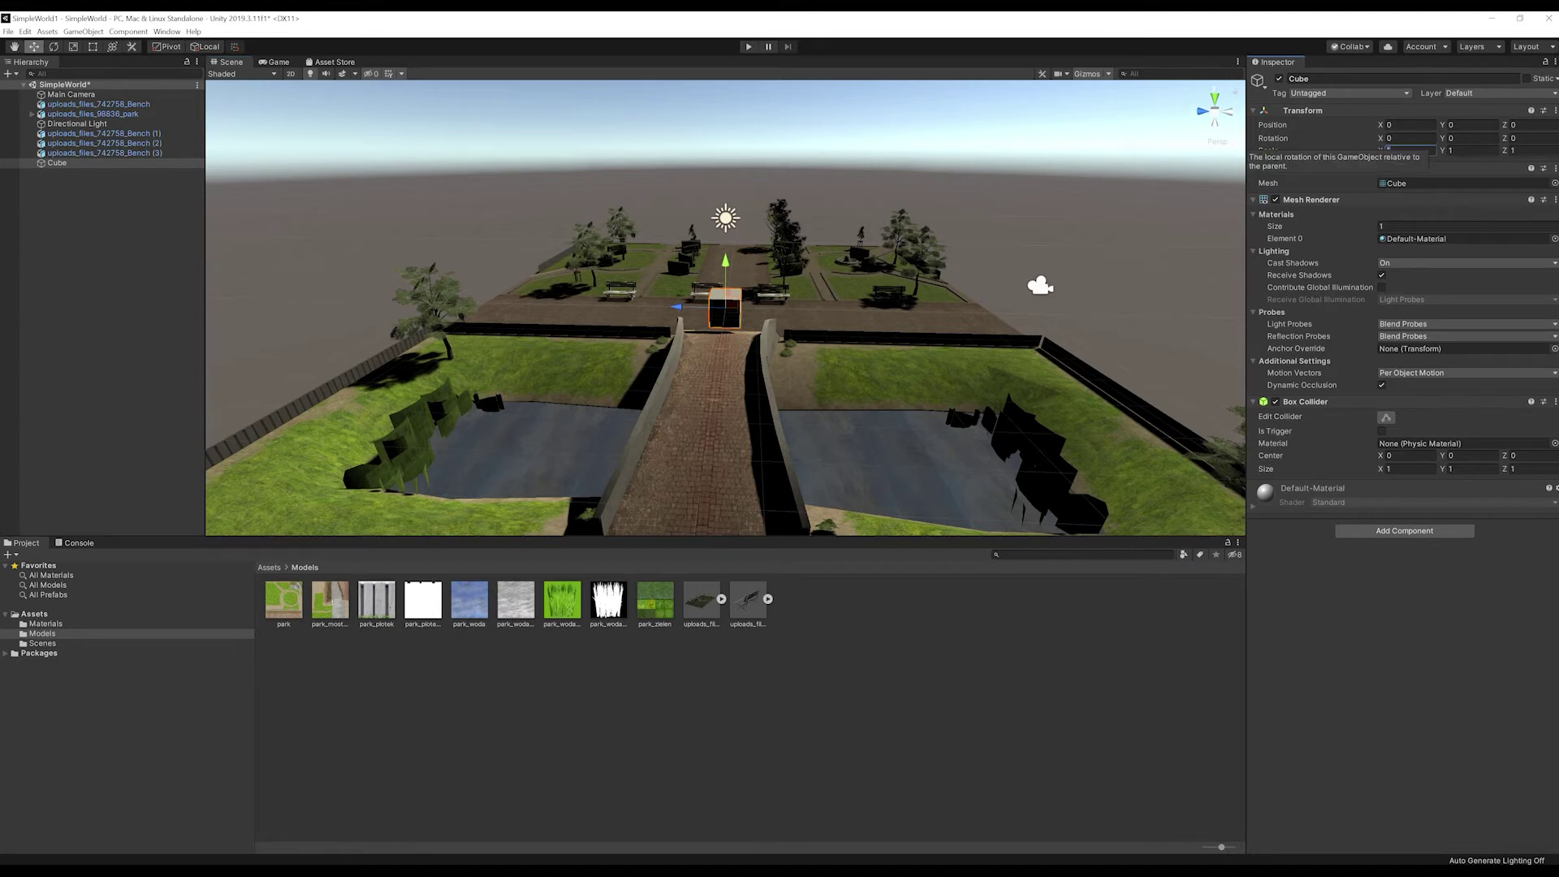
text(50)
key(Tab)
key(Tab)
text(50)
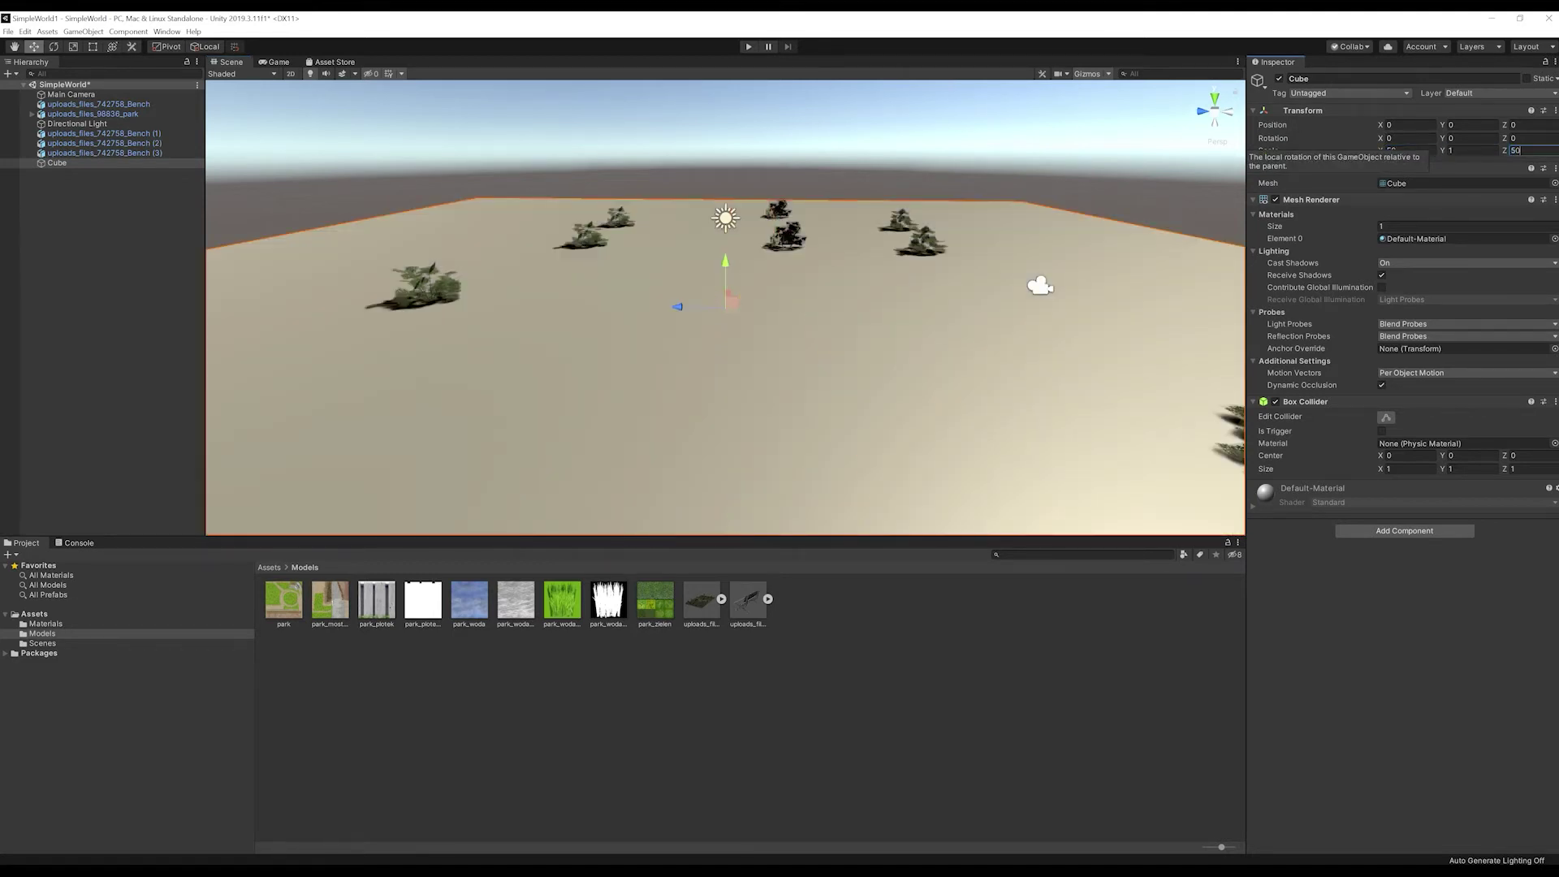
click(1471, 150)
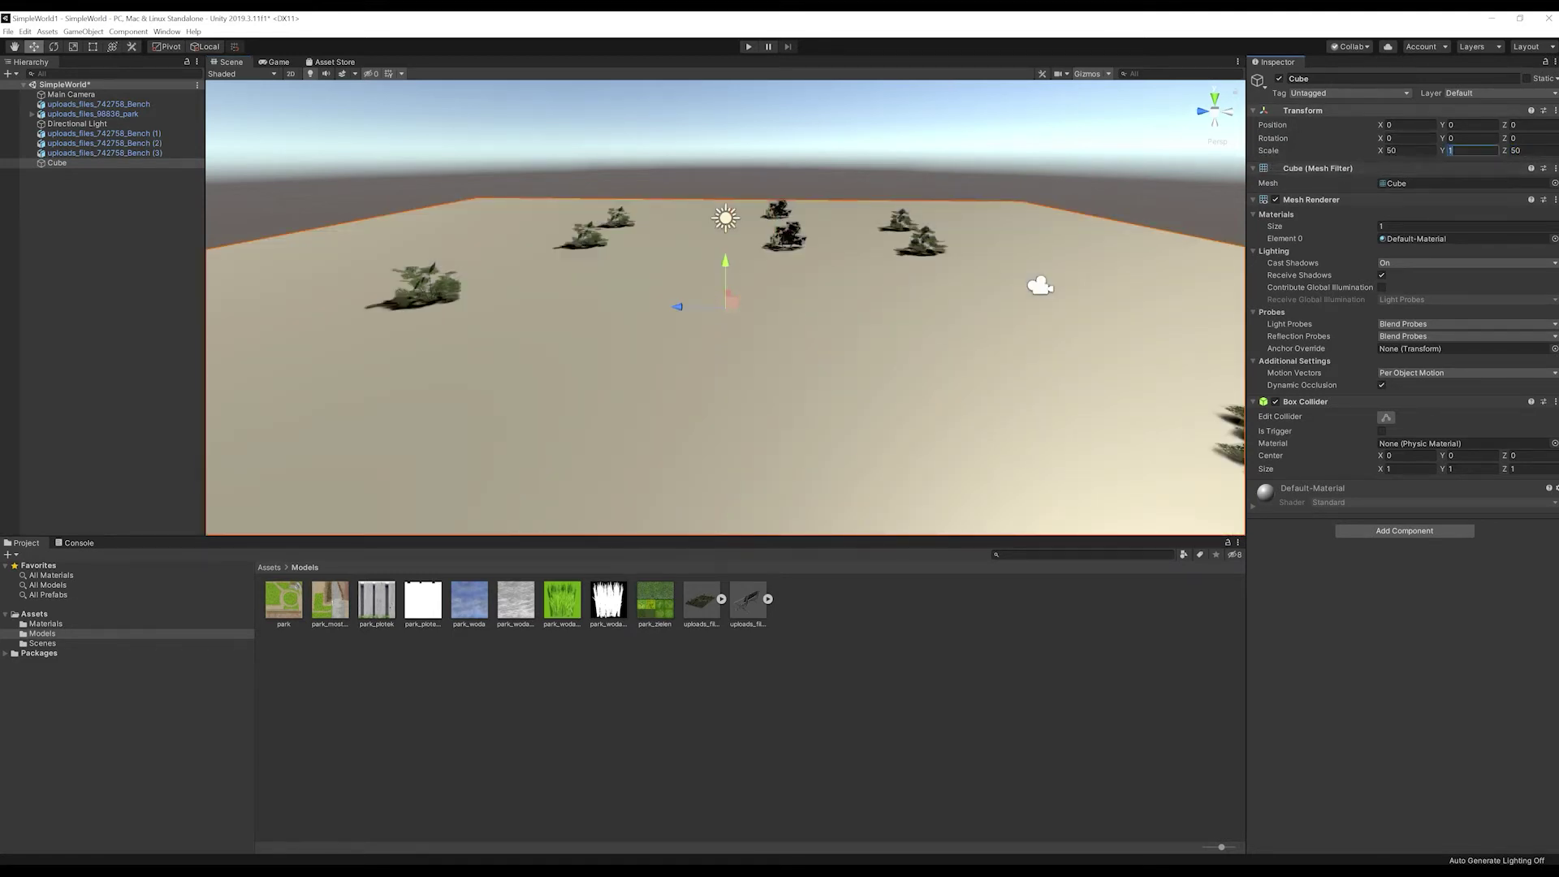
text(.1)
drag(725, 263, 419, 227)
drag(724, 314, 1014, 365)
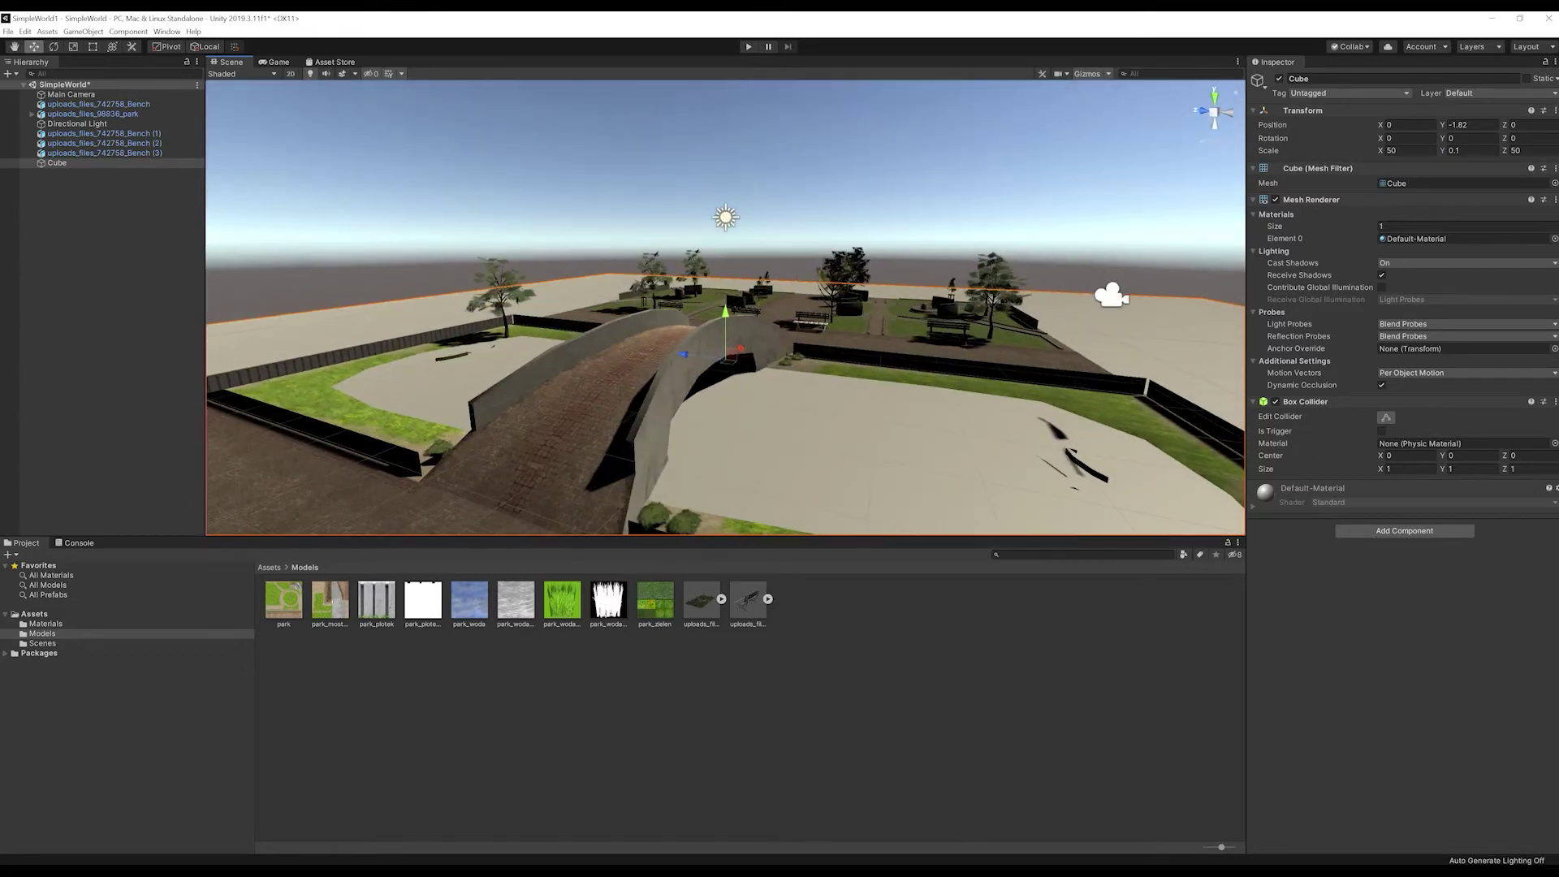
click(46, 624)
Step: Create a Floor material in Materials and rename the Cube to Floor
right_click(313, 586)
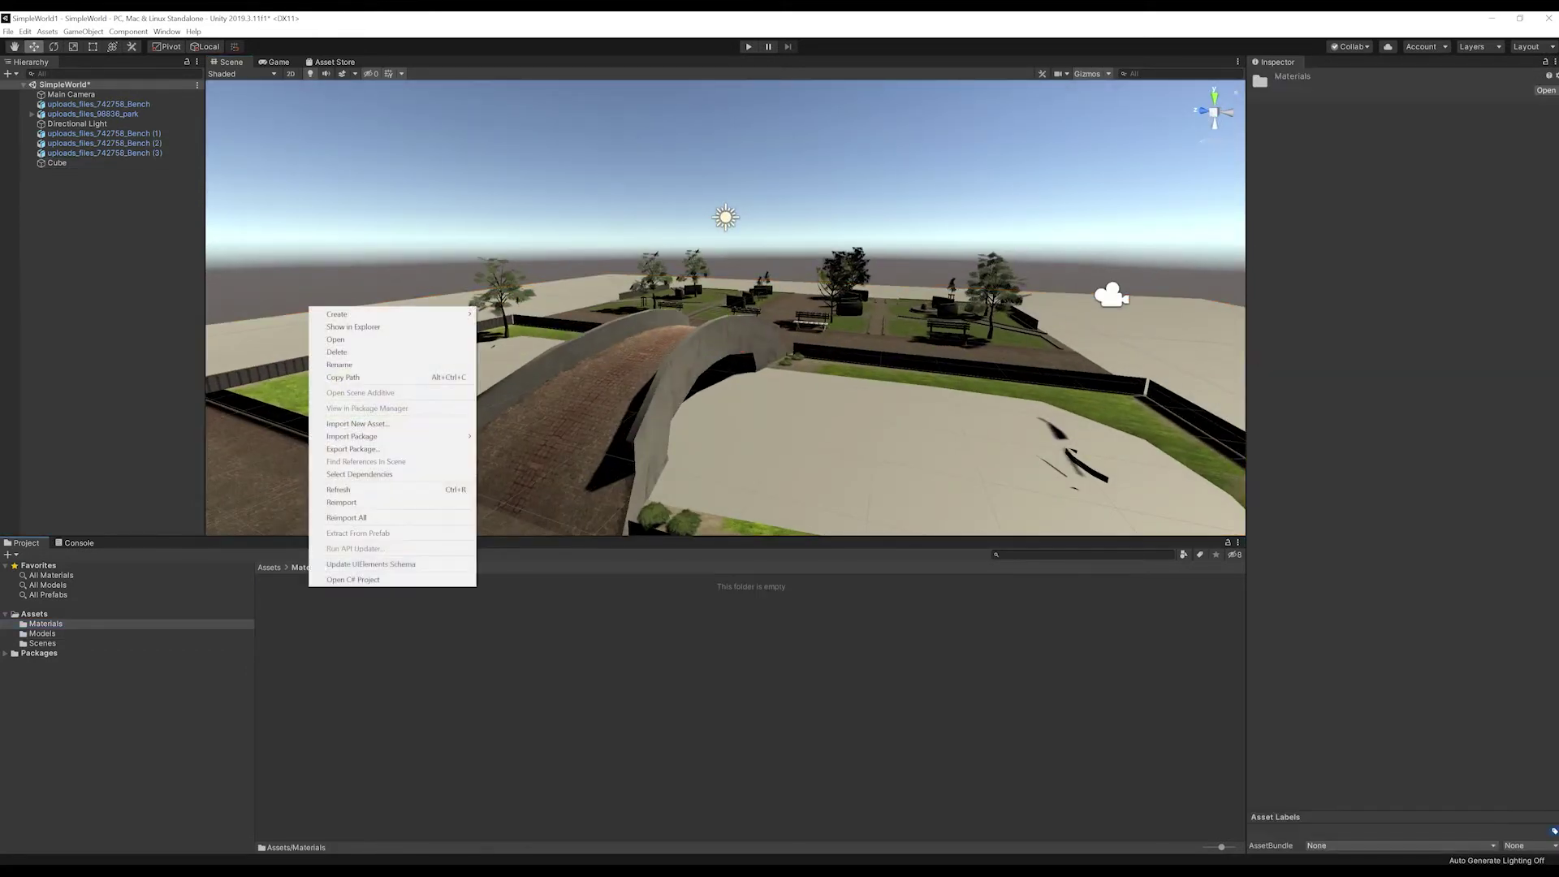
mouse_move(349, 314)
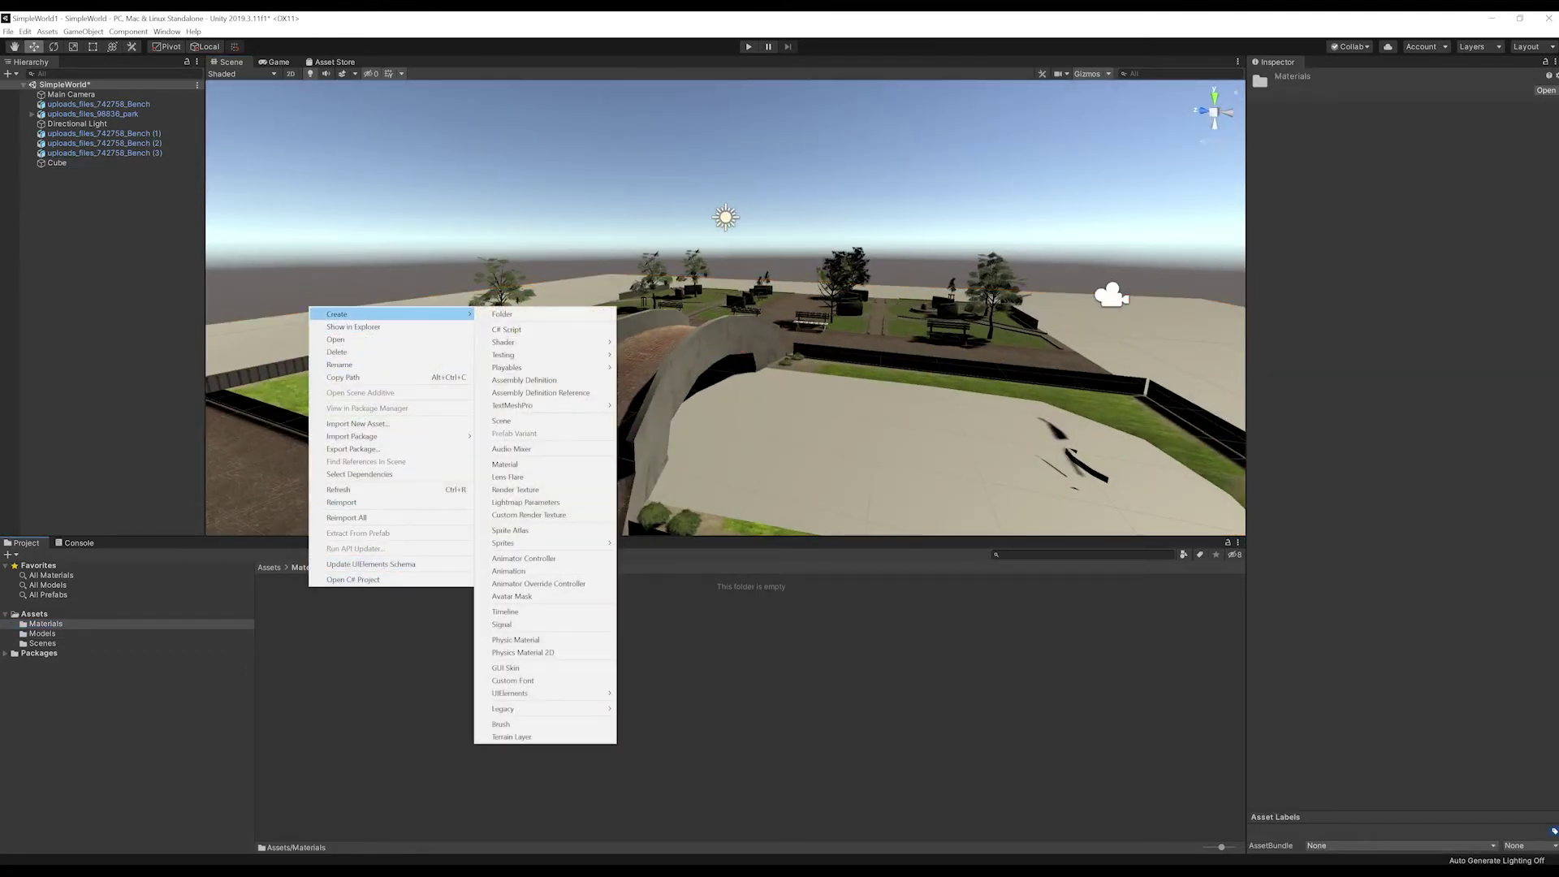
click(504, 464)
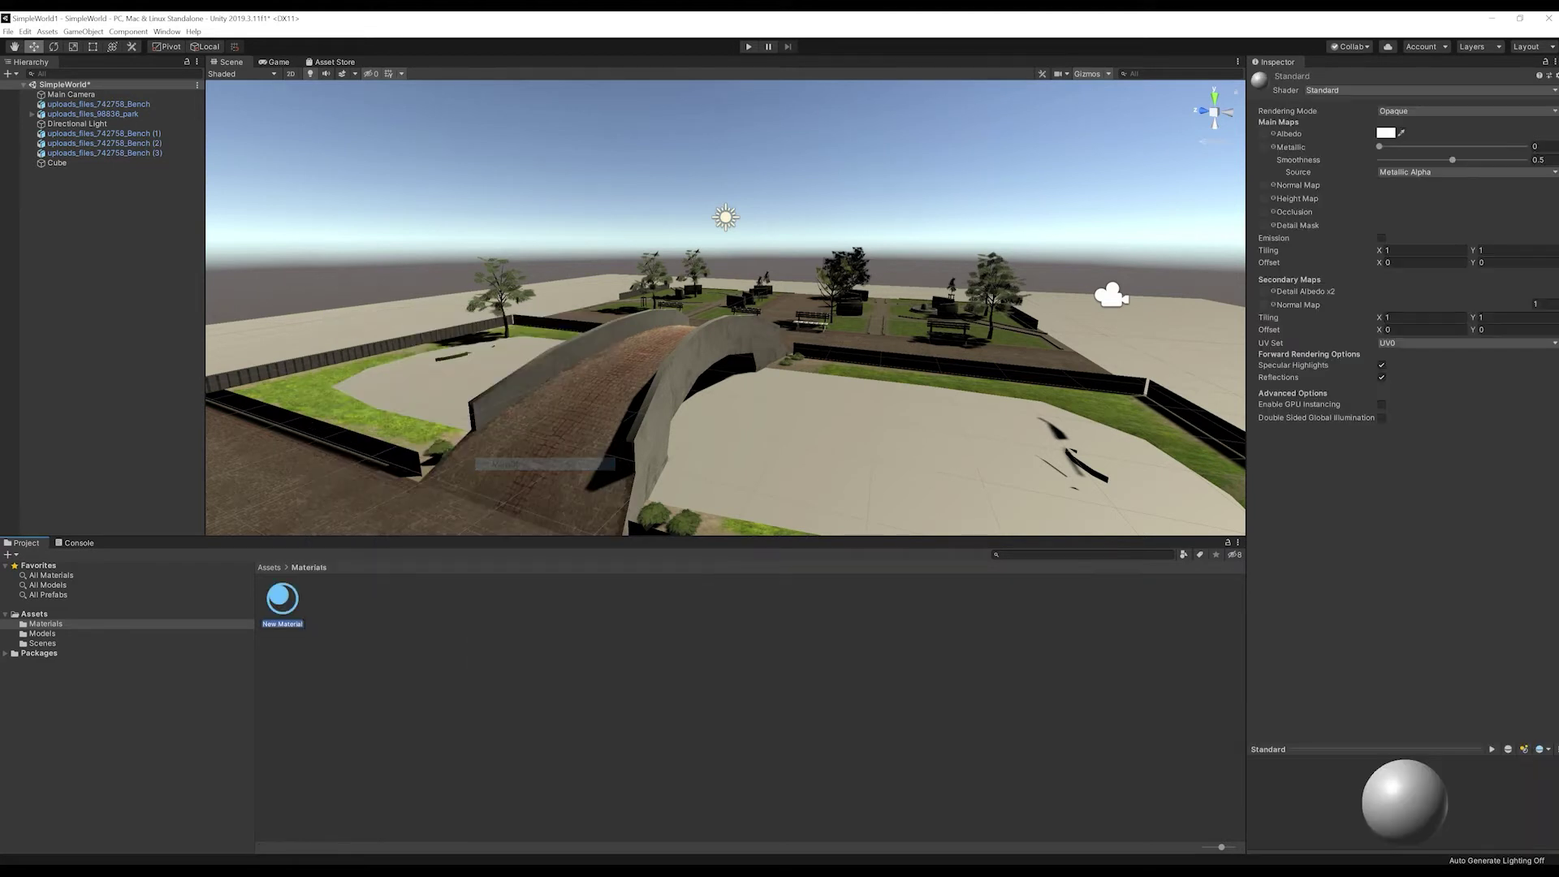
text(Floor)
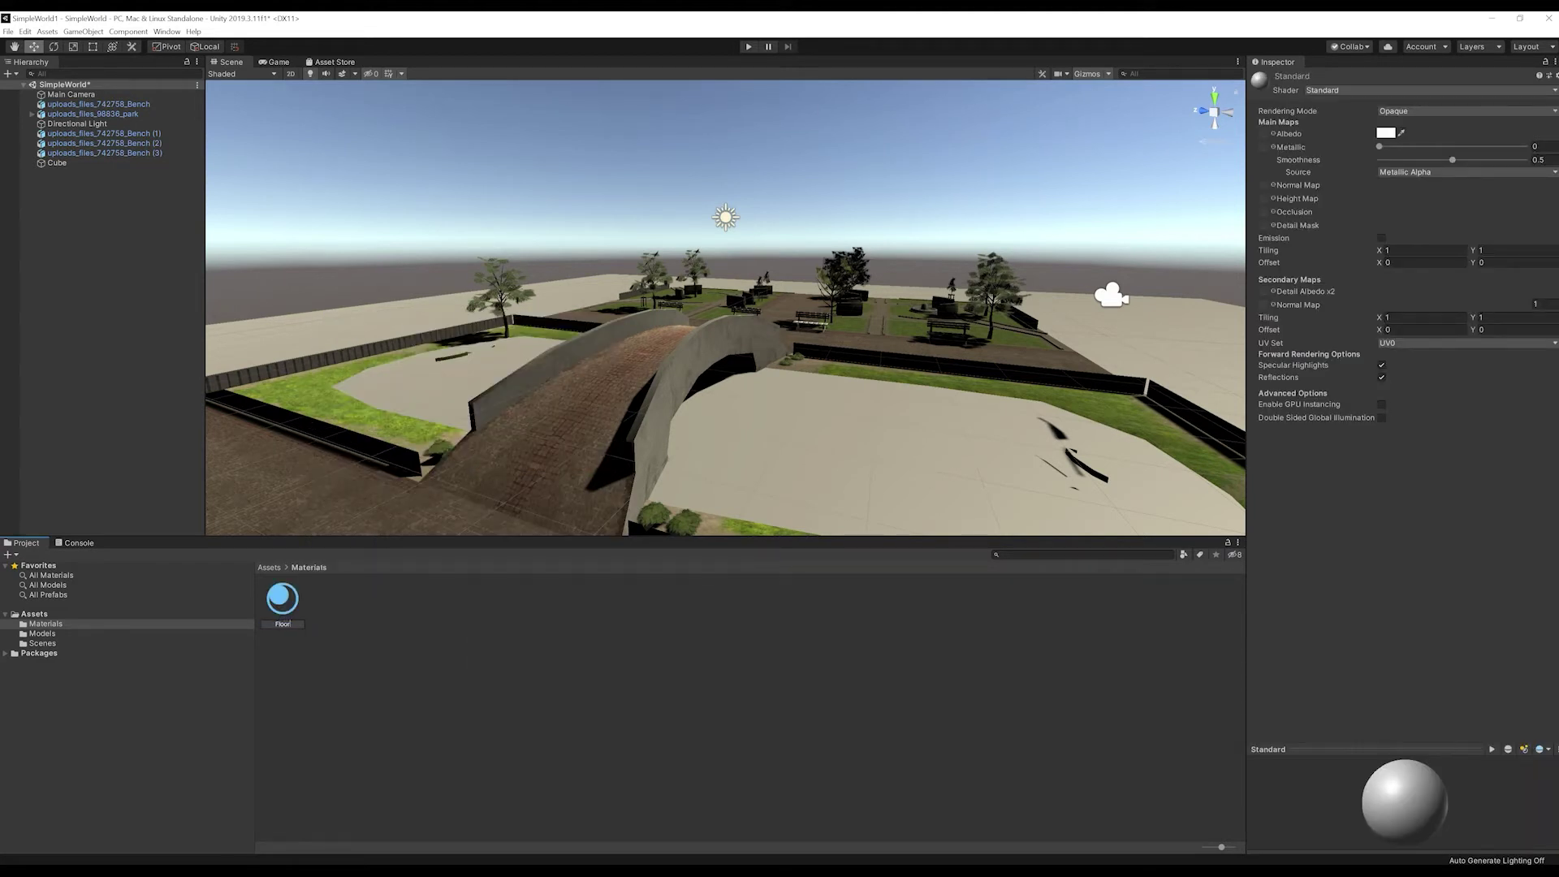
key(Return)
right_click(55, 162)
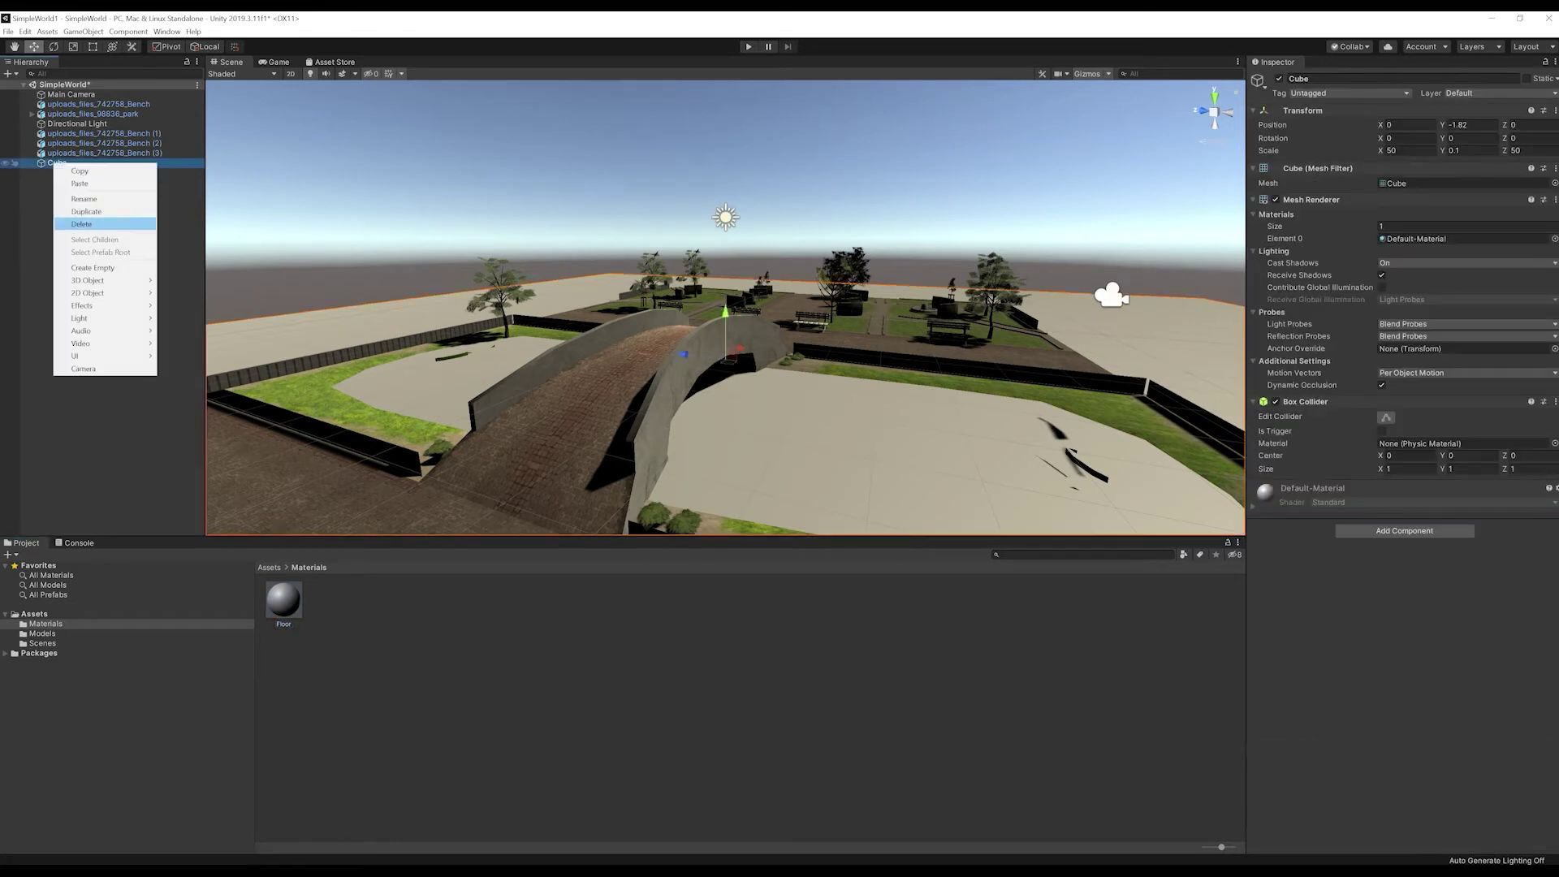
click(84, 198)
text(Fl)
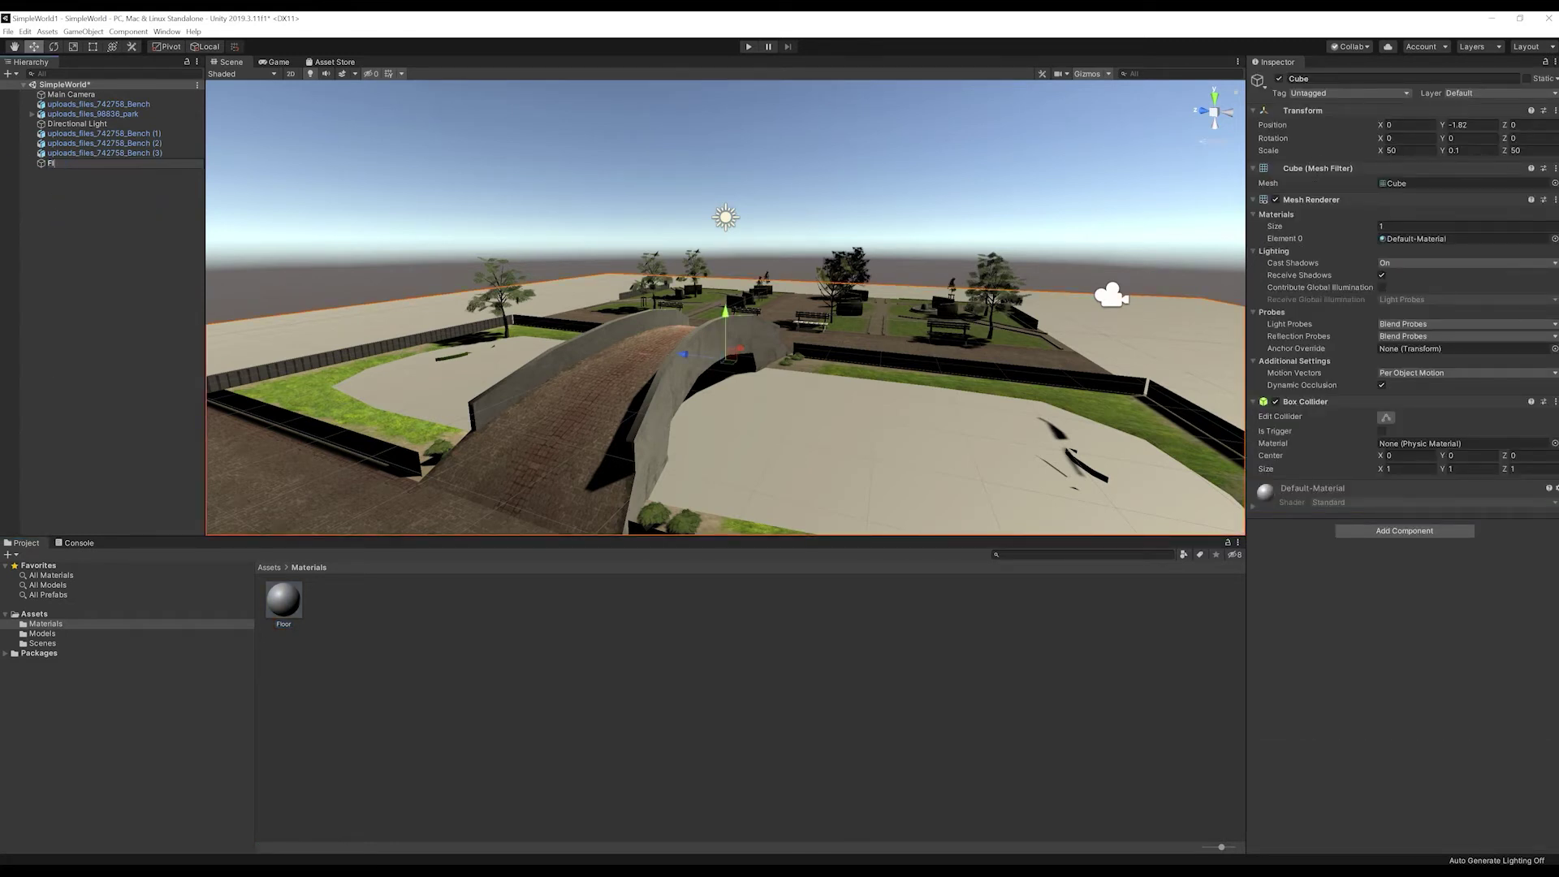
text(oor)
key(Return)
Step: Make the Floor material Transparent with albedo alpha 0
click(283, 601)
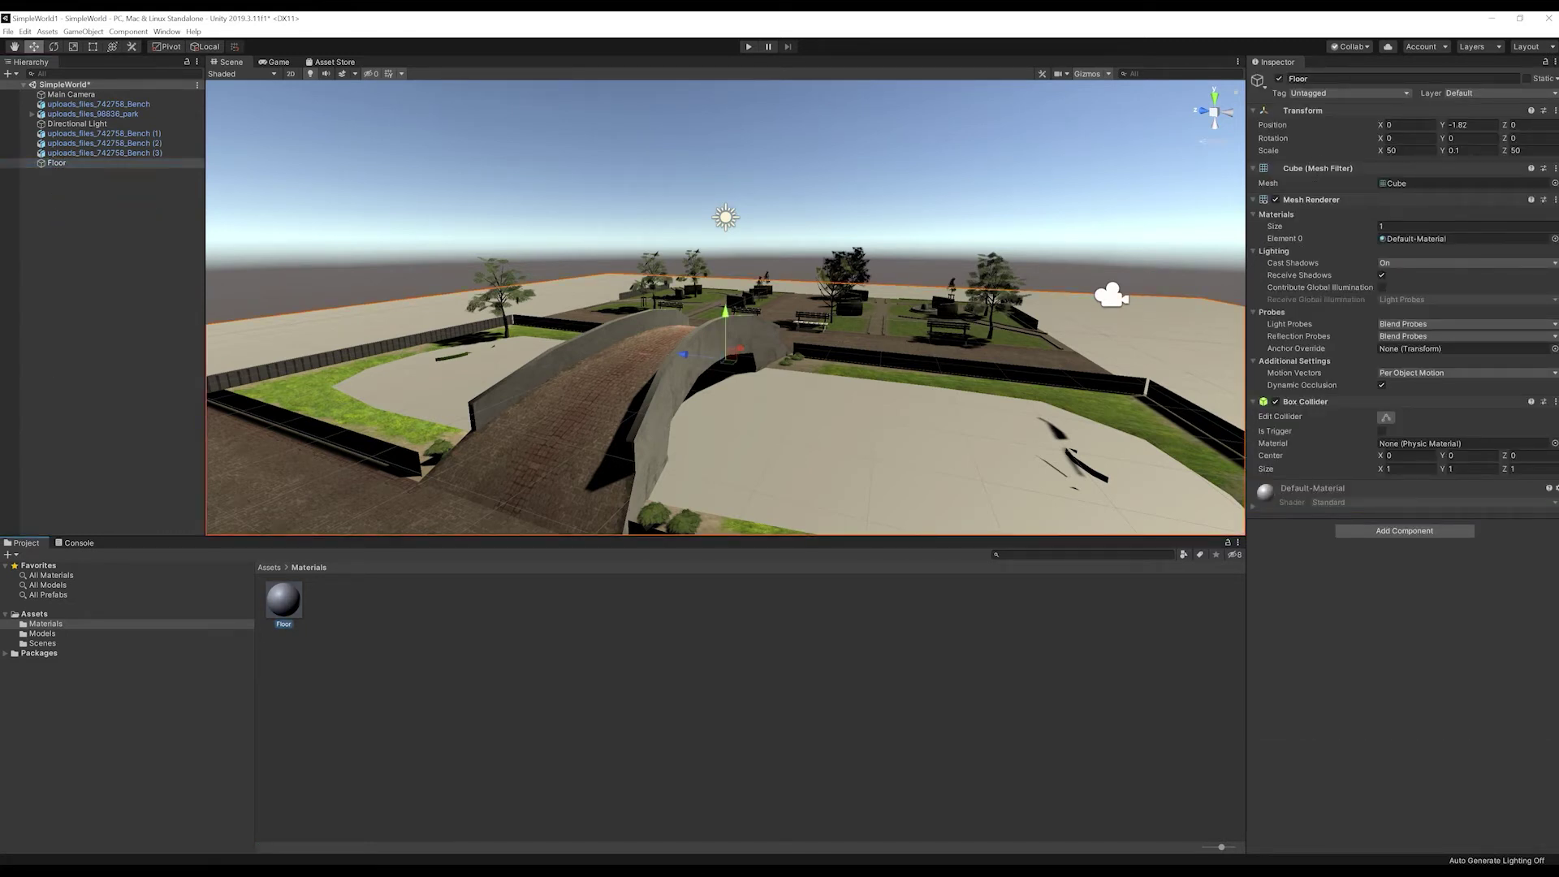
click(1461, 111)
click(1413, 162)
click(1385, 133)
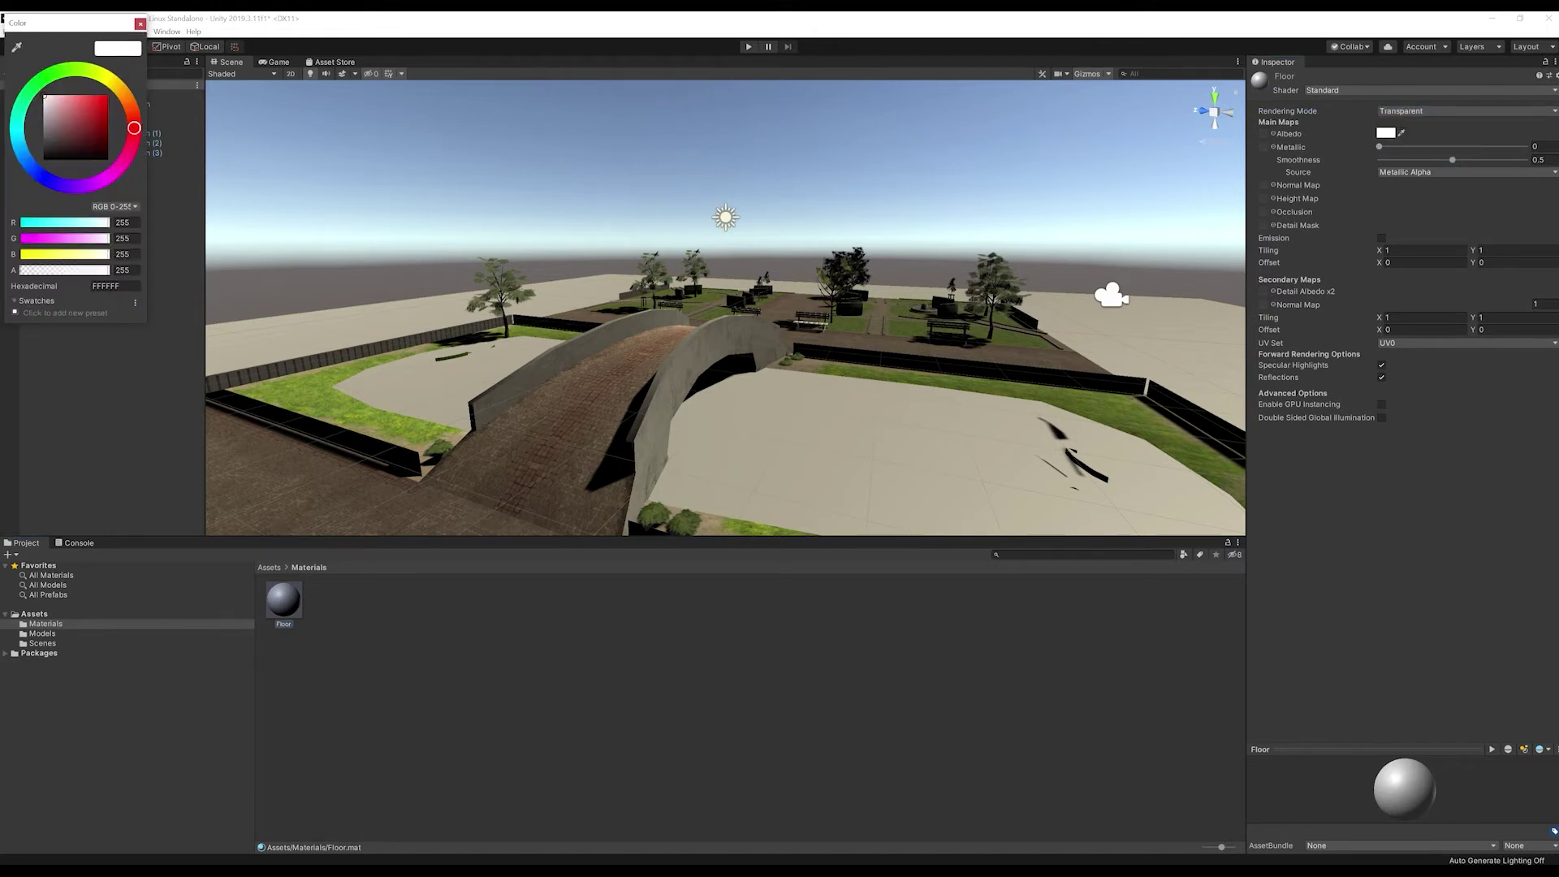
click(126, 271)
text(0)
click(140, 24)
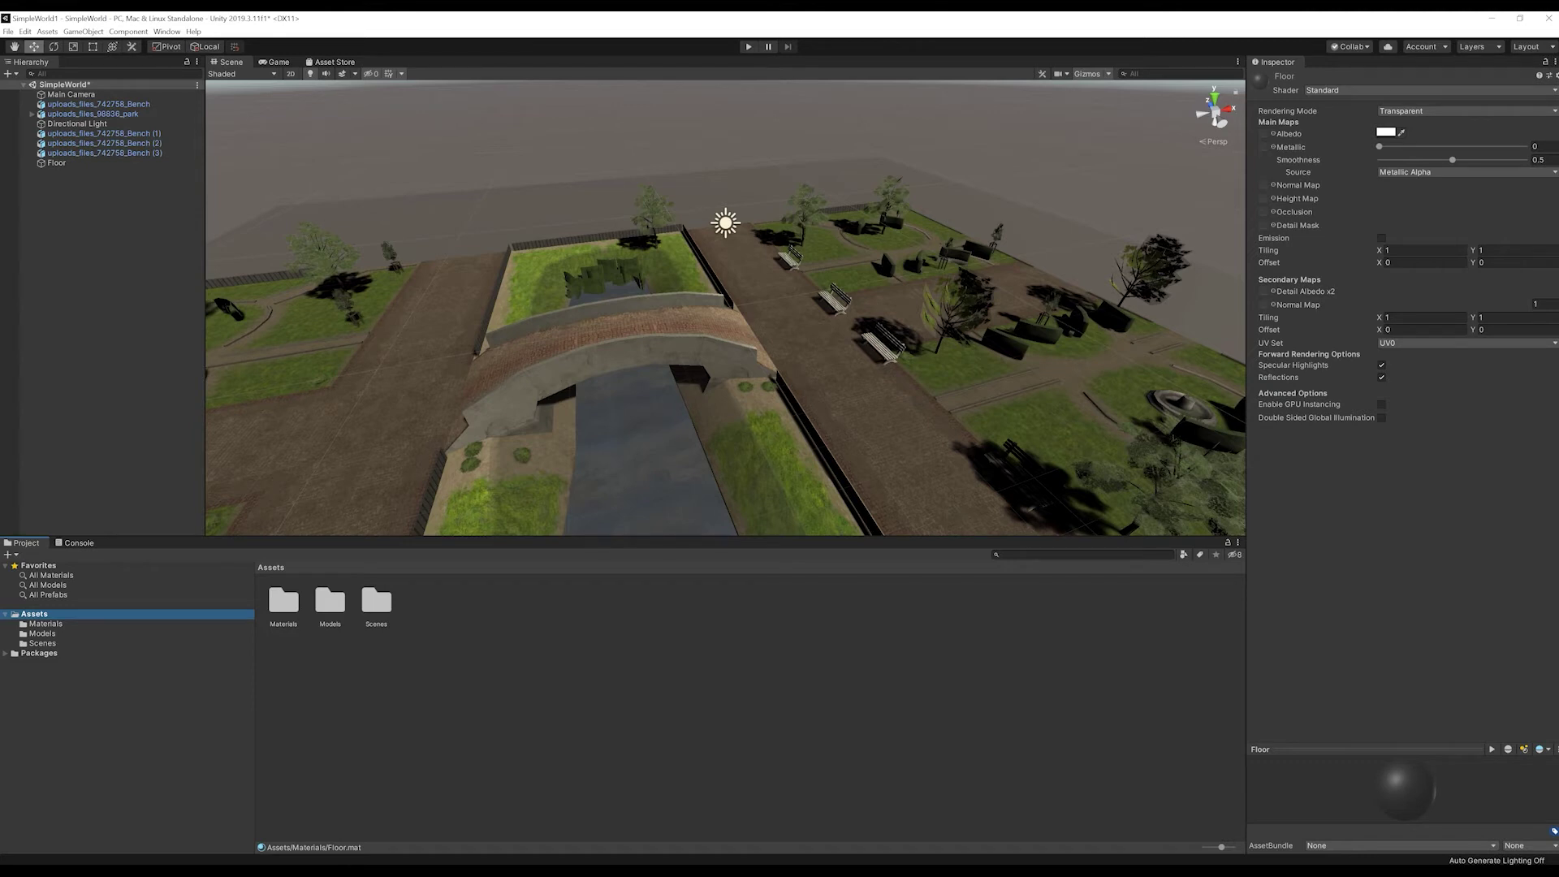
Step: Import the Massive Loop SDK unitypackage from the MassiveLoop_SDK_UnityPackage folder
right_click(33, 614)
mouse_move(90, 463)
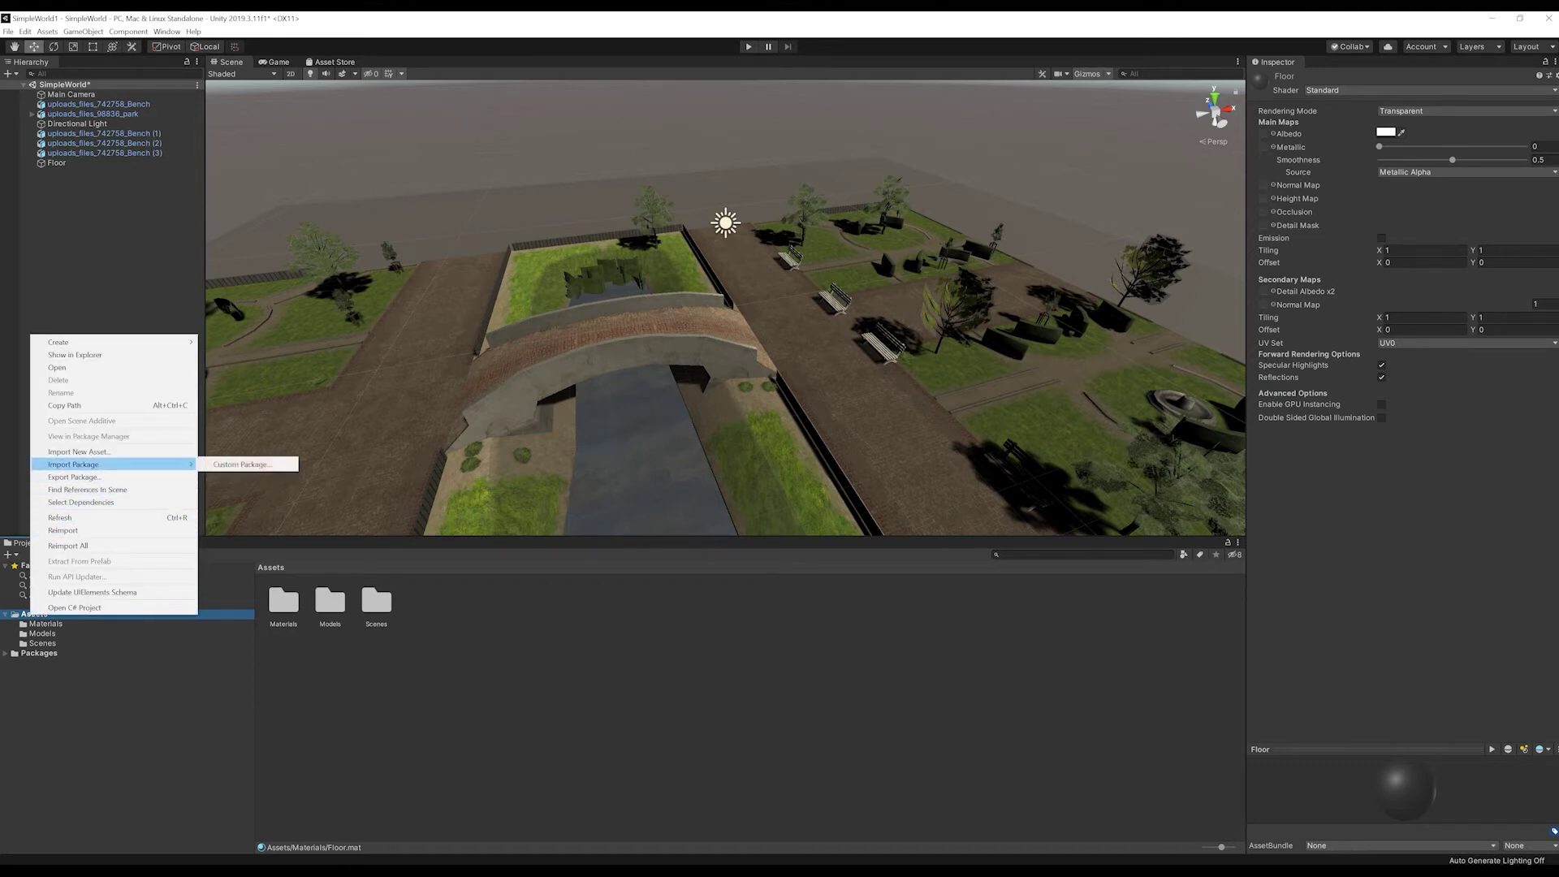
click(242, 463)
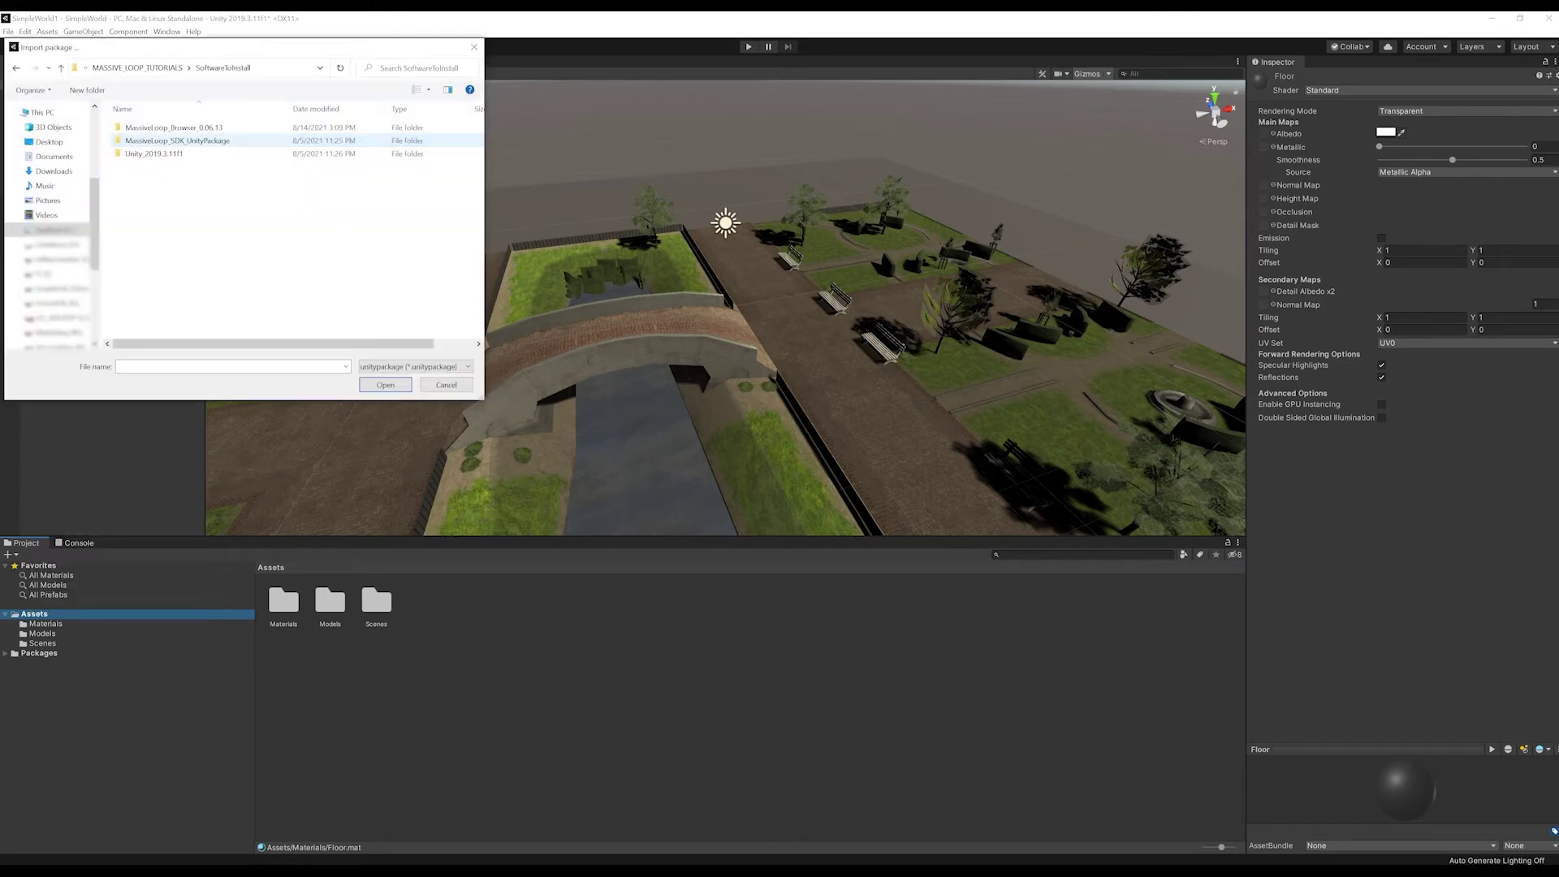
double_click(177, 141)
double_click(172, 127)
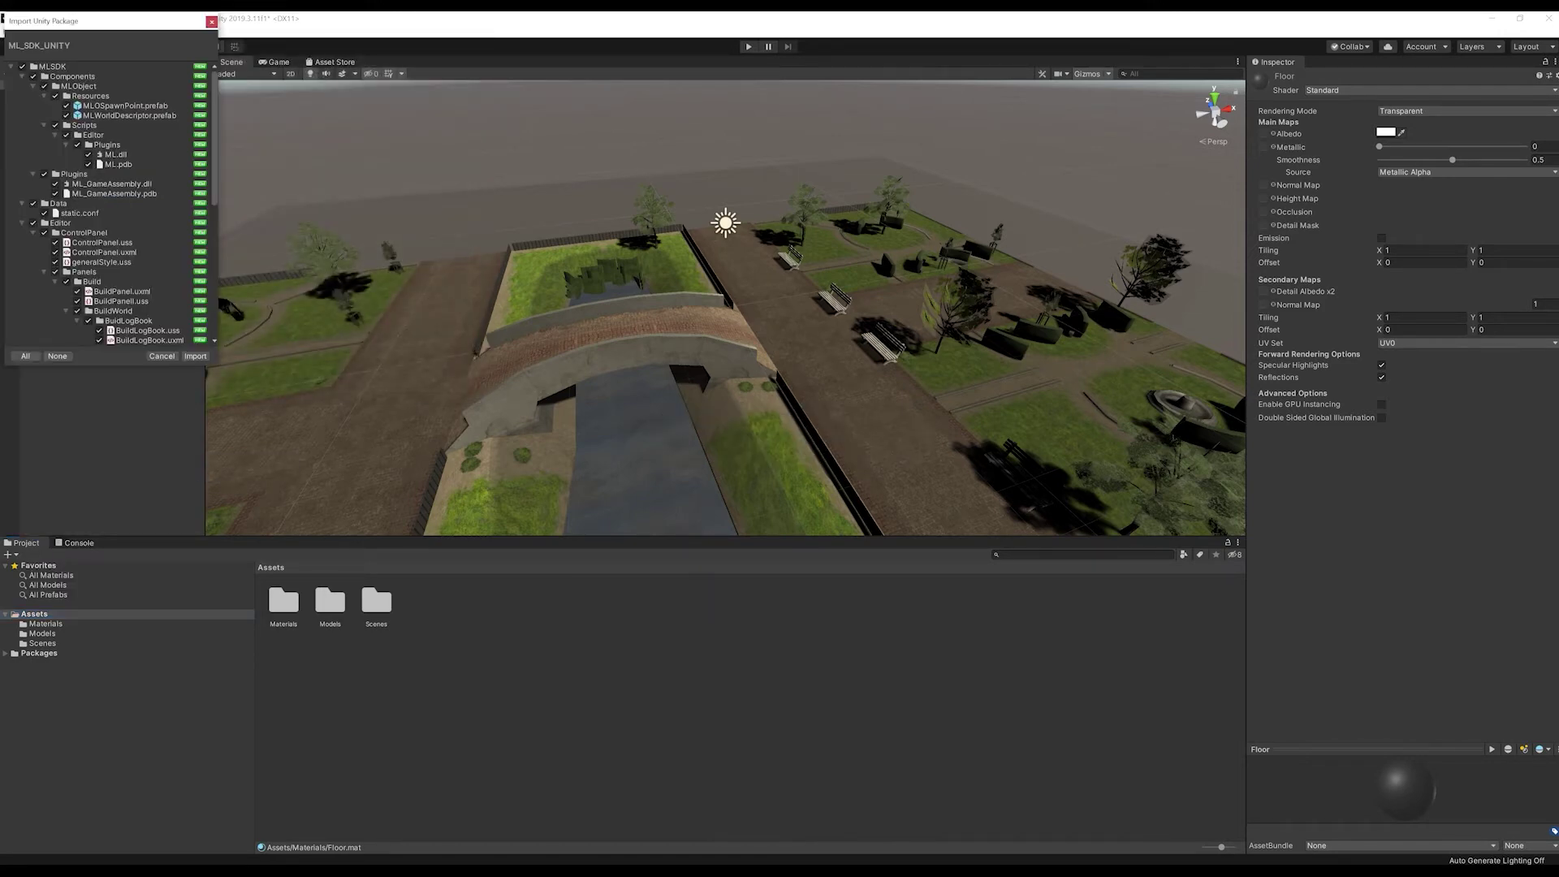
click(195, 355)
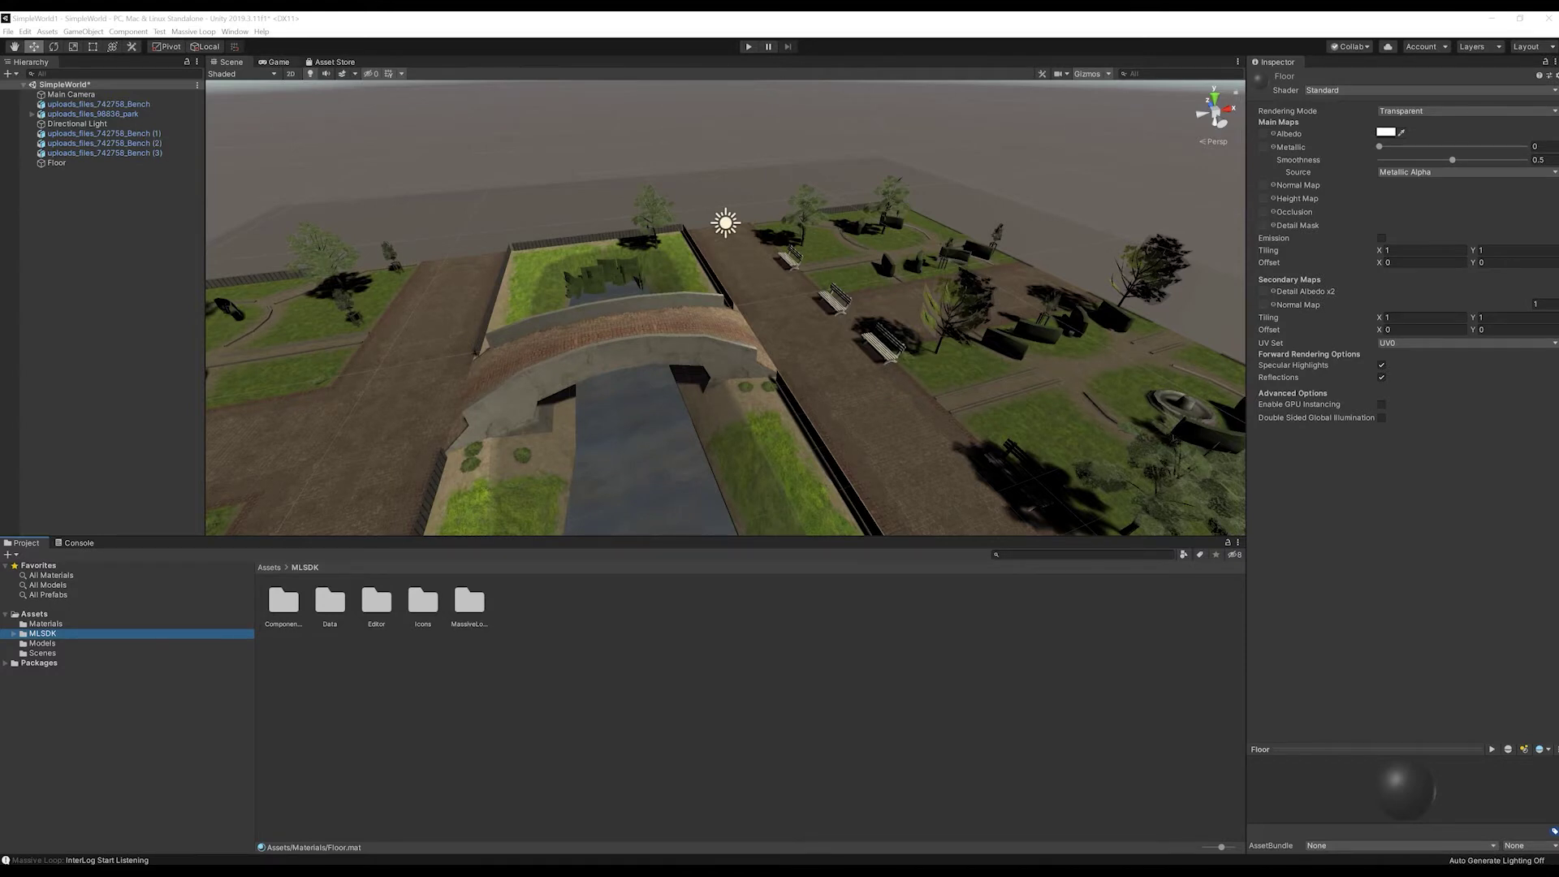
Step: Place the BouncingBall prefab from MLSDK Sports examples into the scene, floating above the park
click(194, 32)
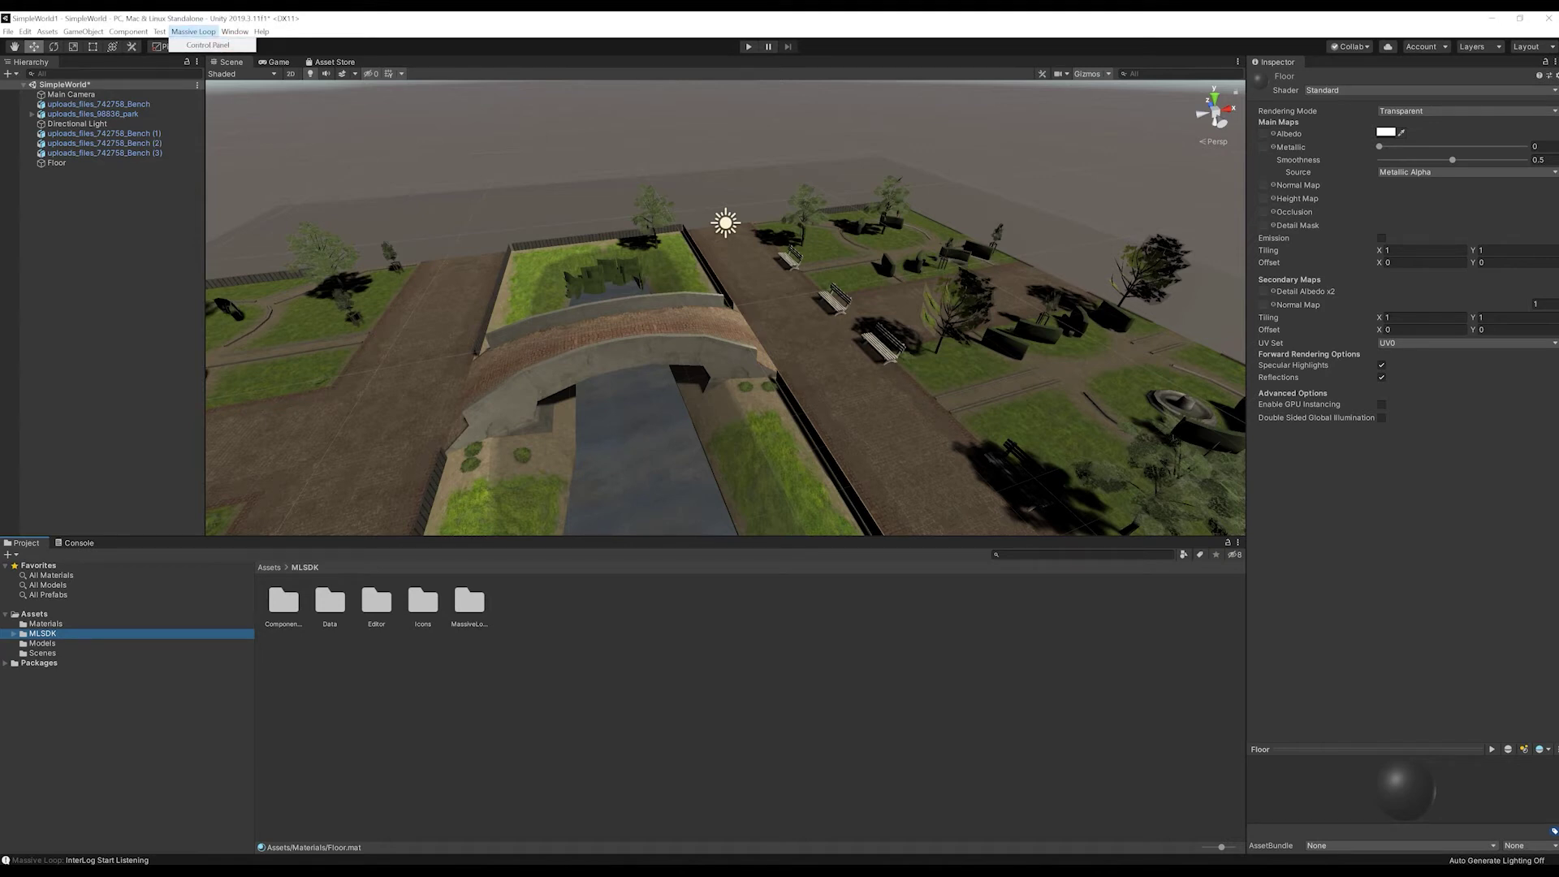
click(208, 45)
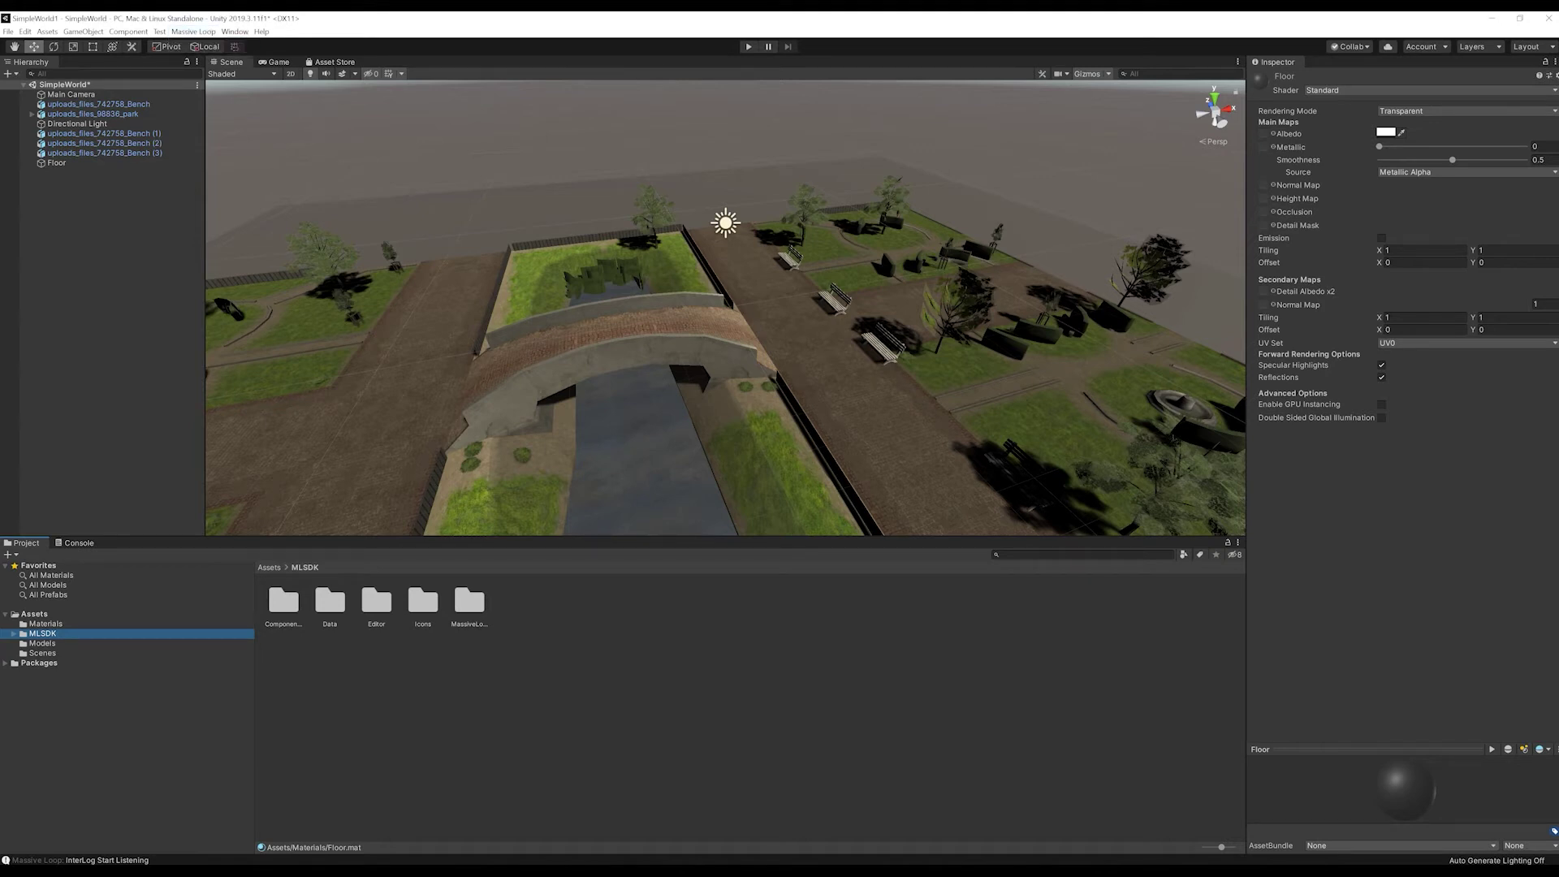
click(14, 633)
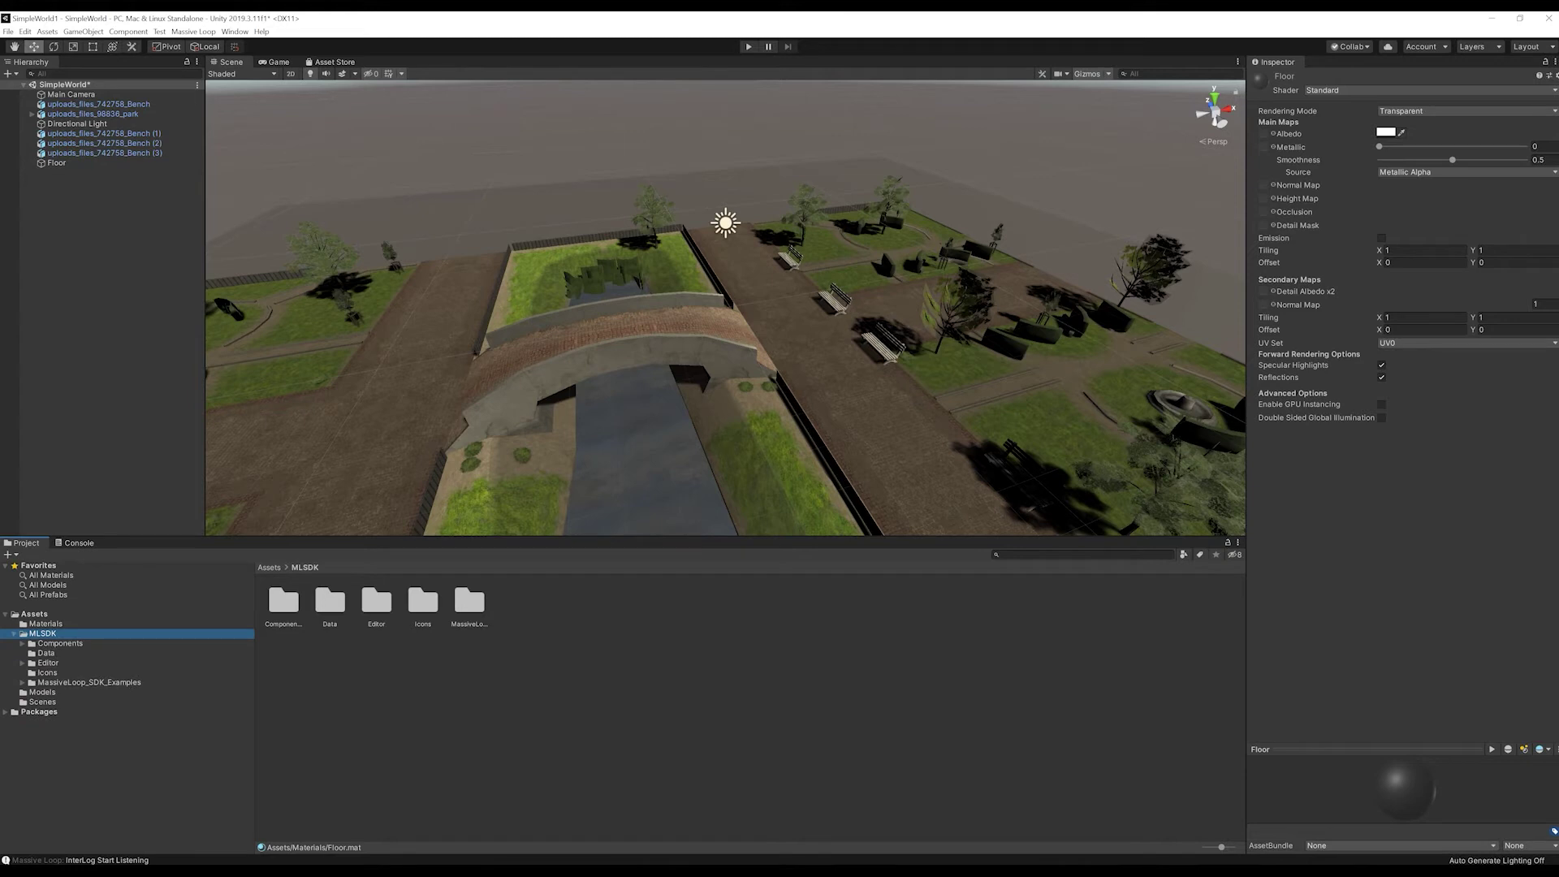
click(22, 683)
click(30, 732)
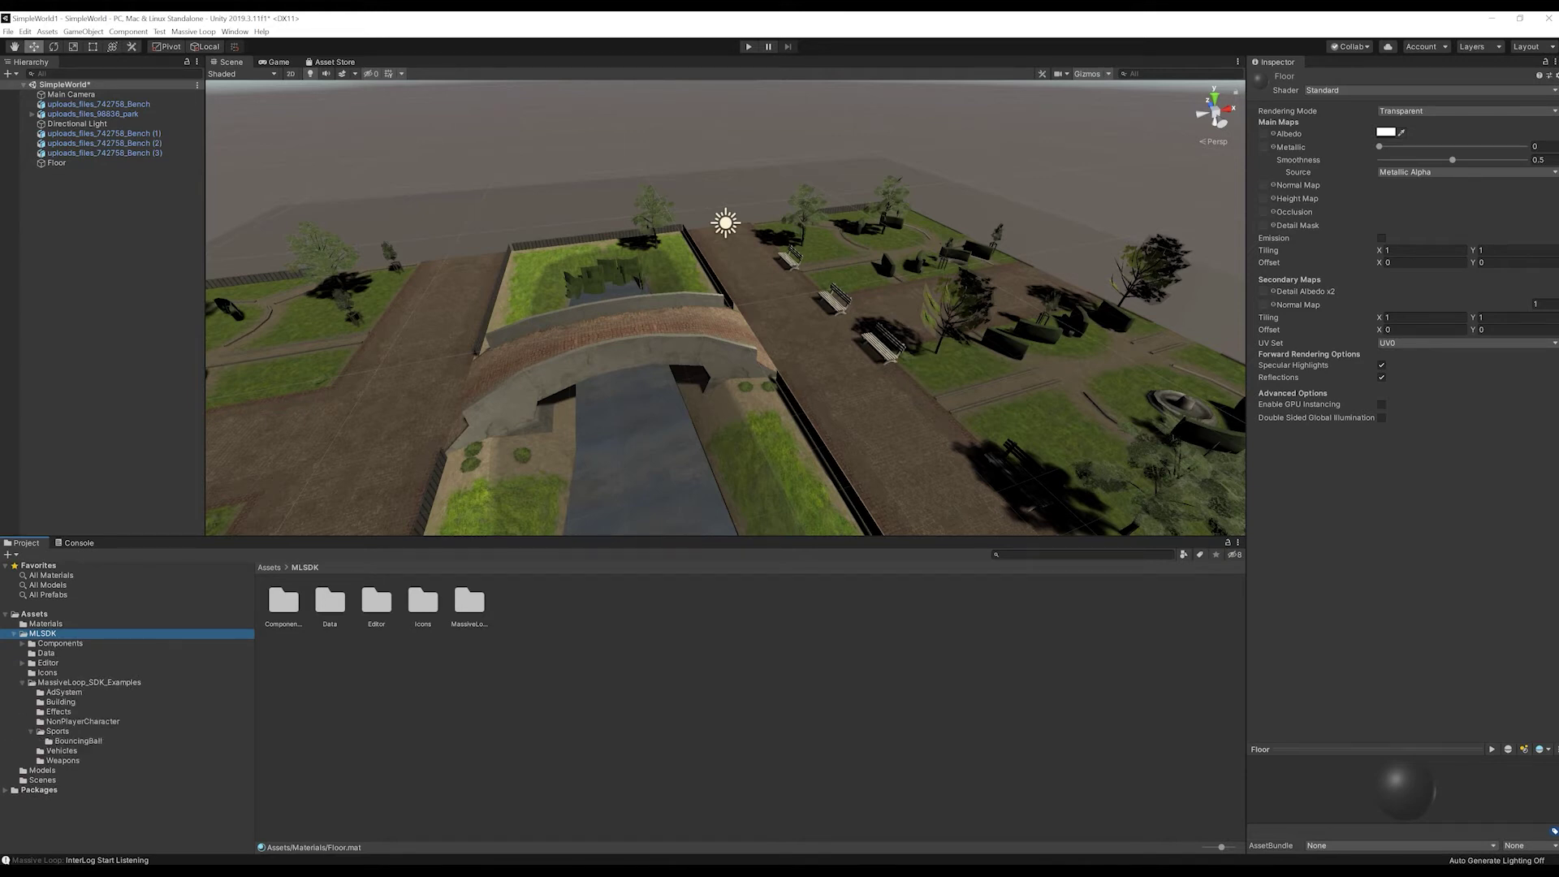
click(78, 740)
drag(329, 601, 389, 149)
drag(1128, 352, 1287, 194)
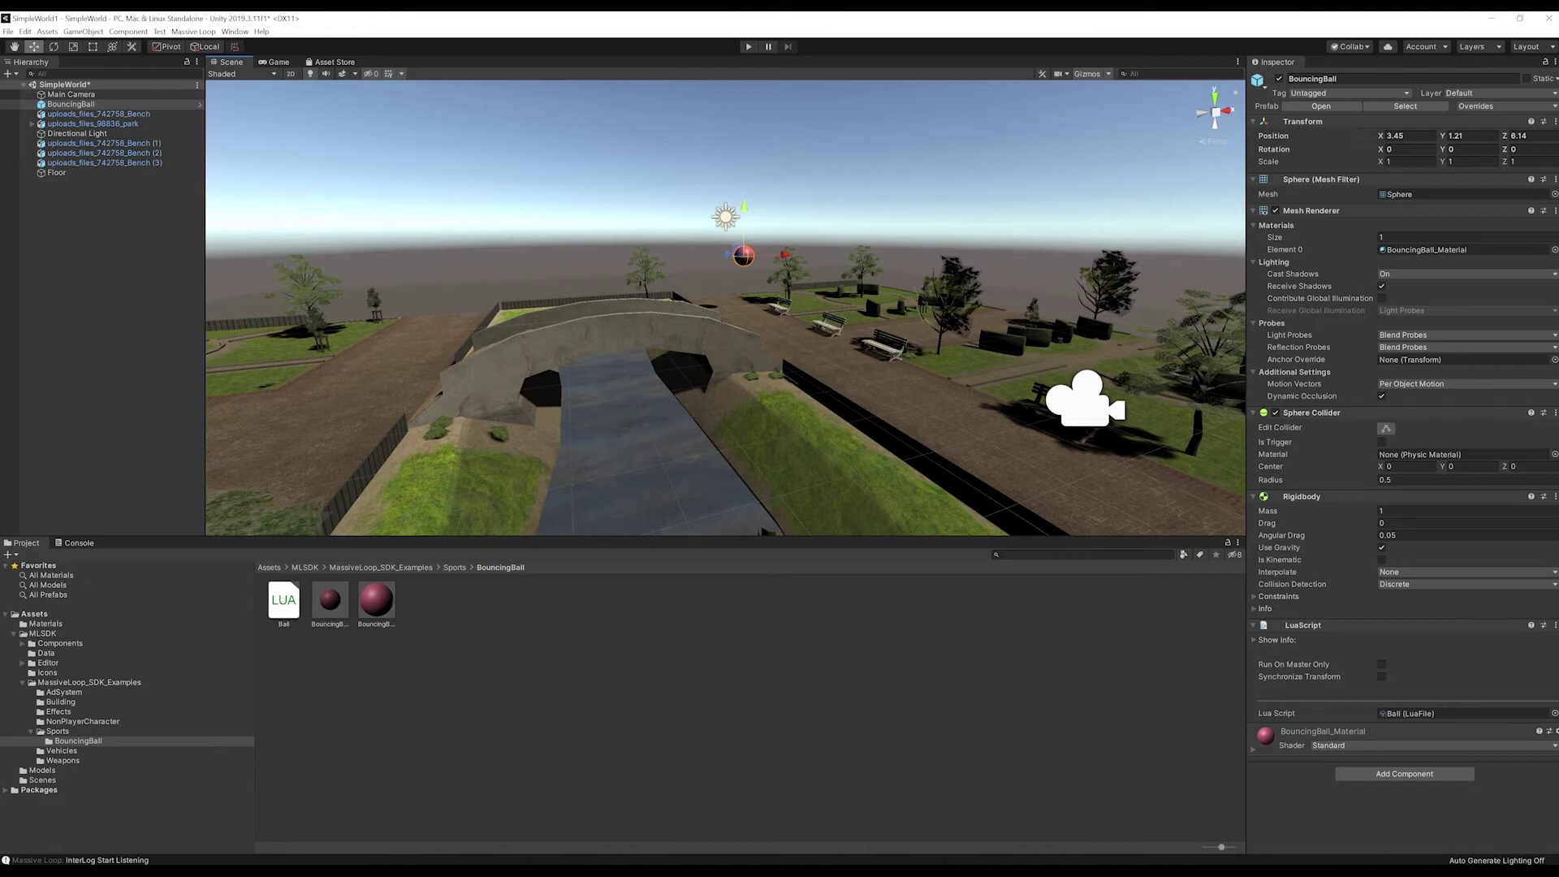
Step: Delete the Main Camera from the Hierarchy
click(105, 243)
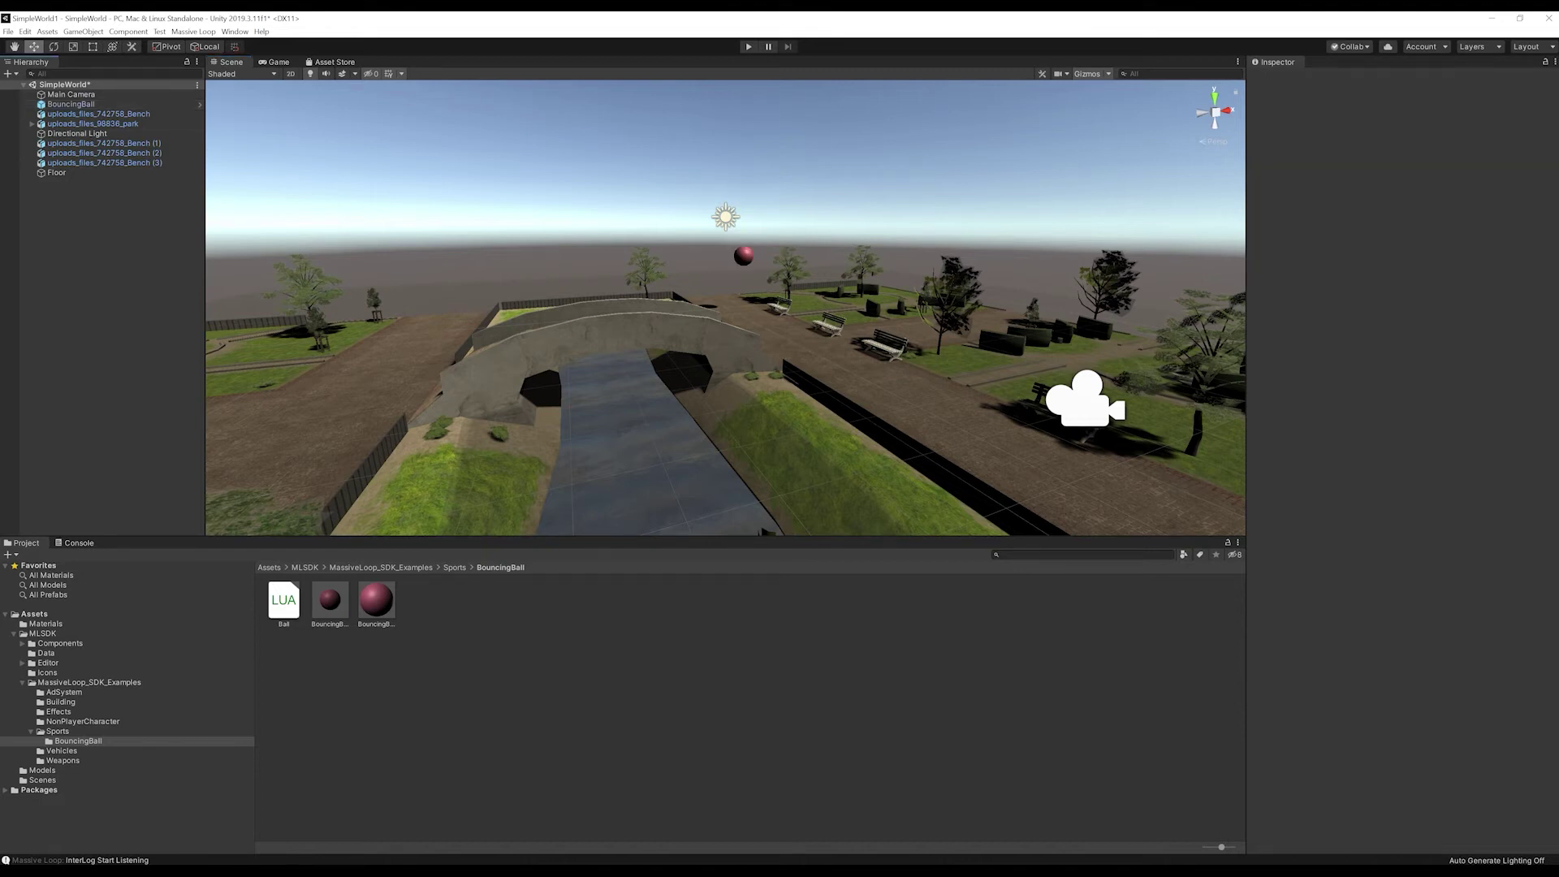
click(71, 94)
right_click(75, 94)
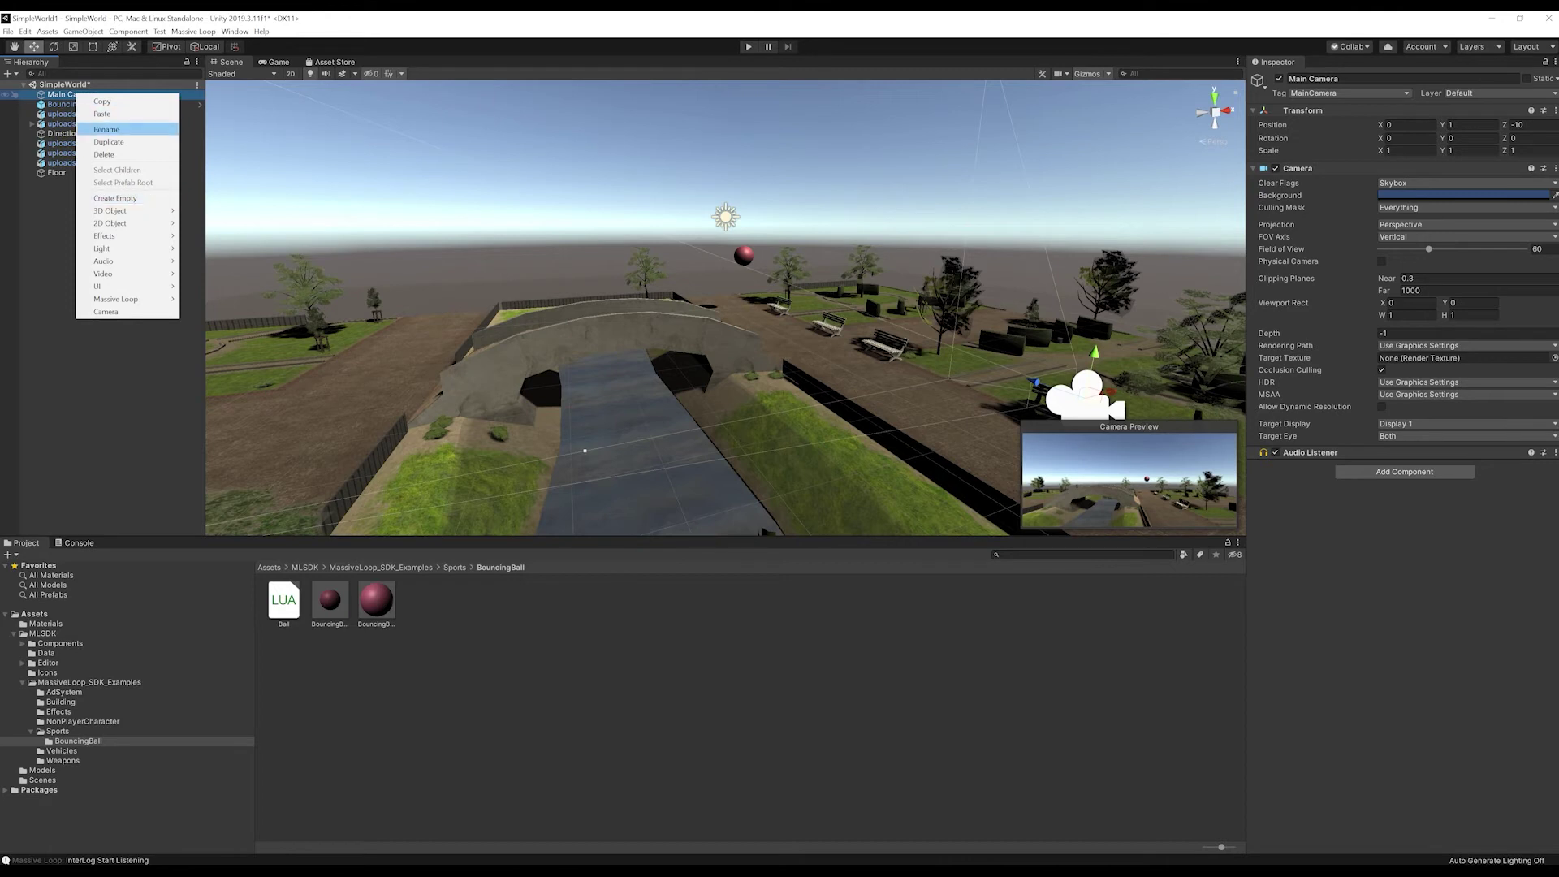
click(104, 154)
Step: Save the SimpleWorld scene
click(8, 31)
click(21, 73)
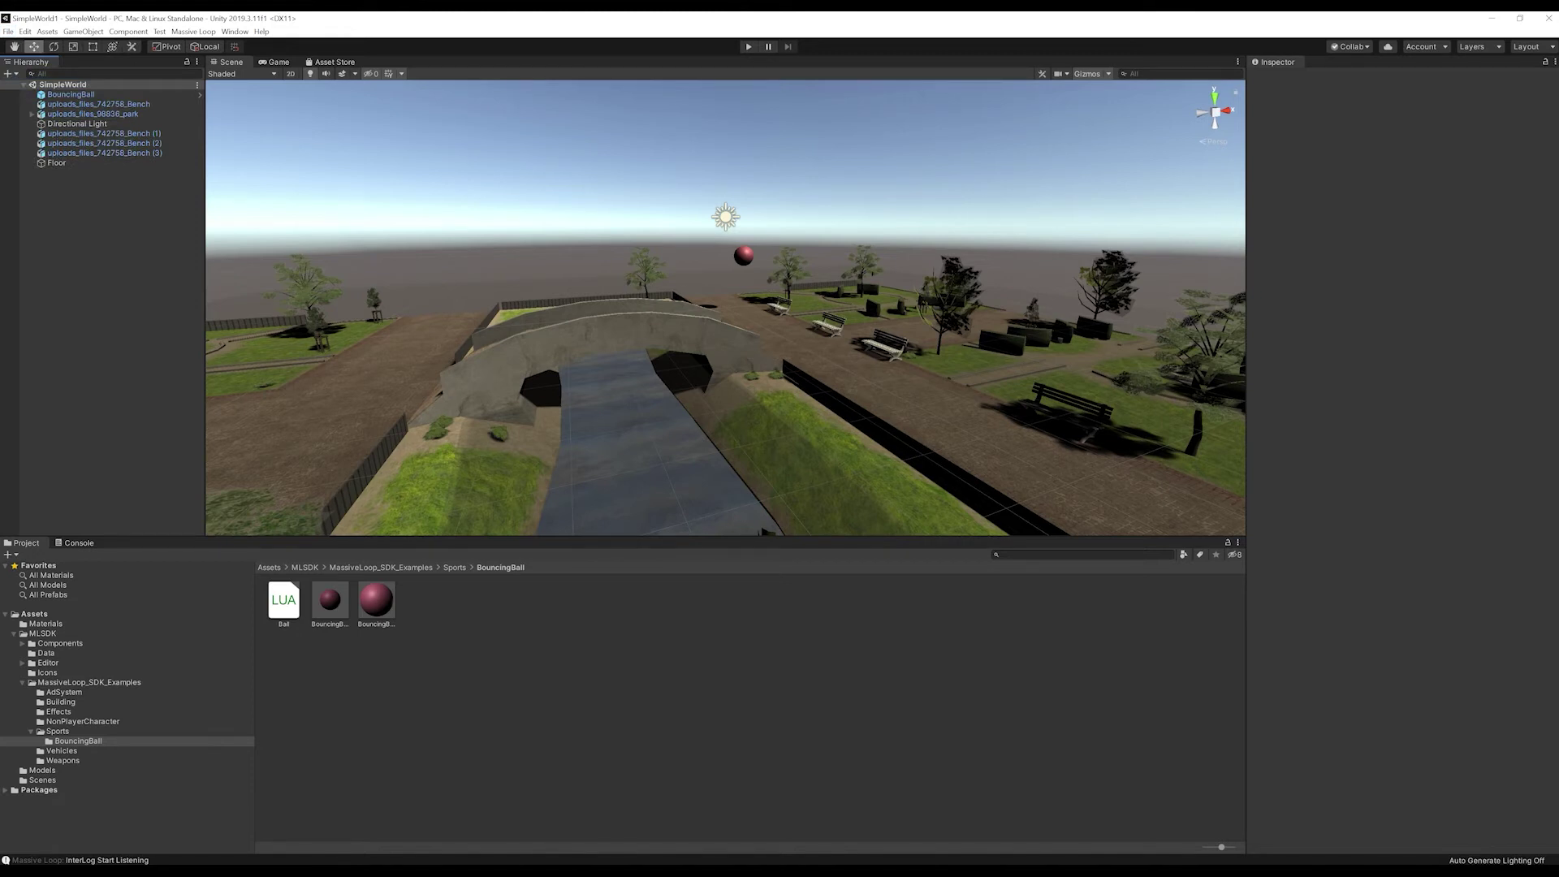
scroll(725, 307, down, 8)
scroll(725, 307, up, 3)
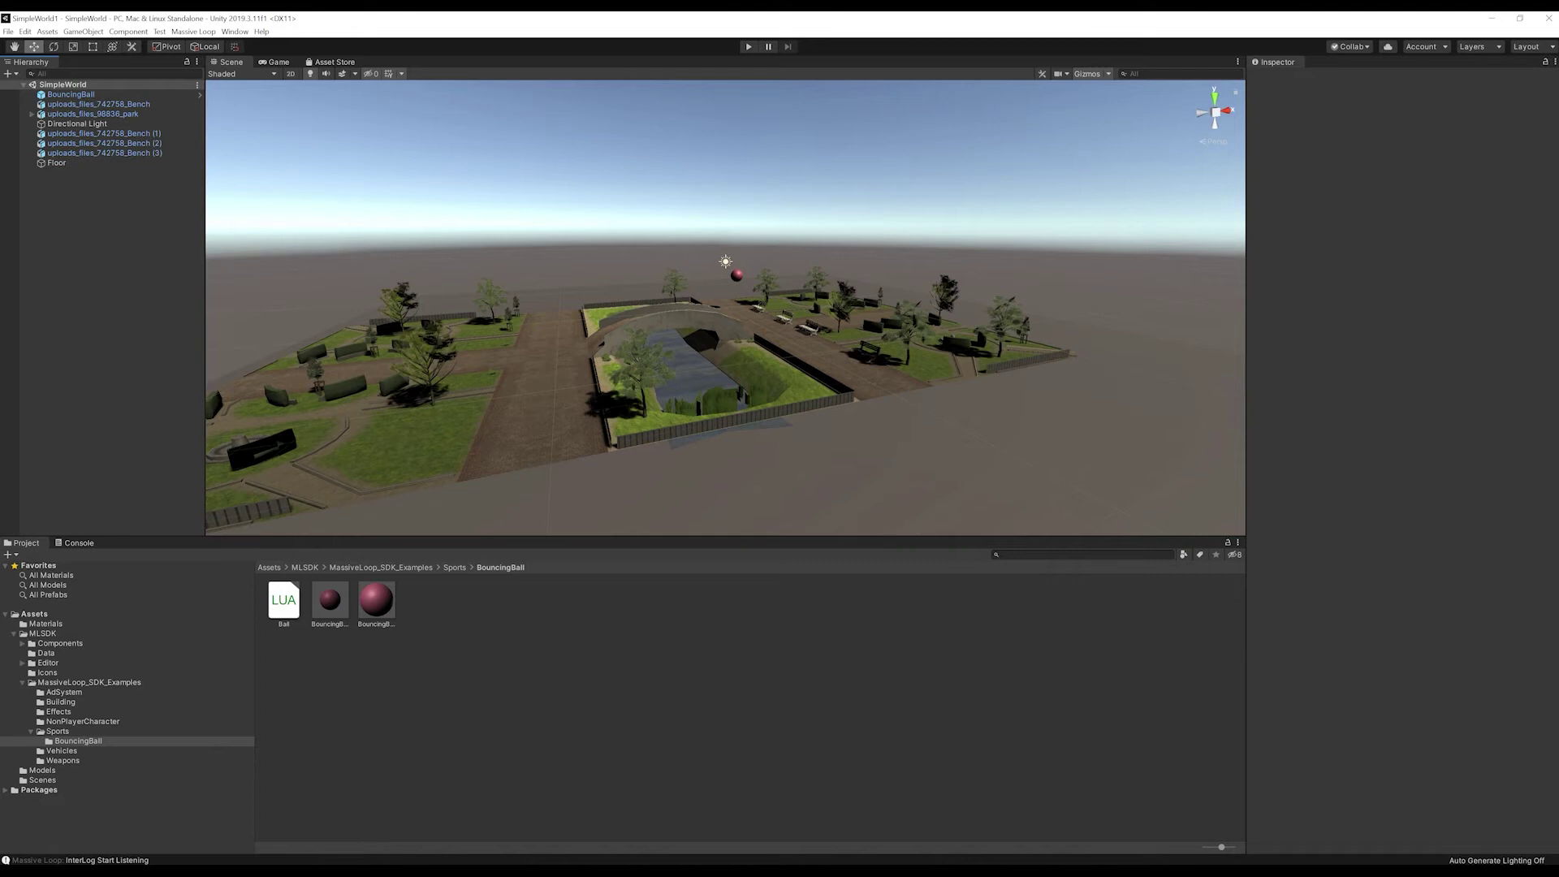
right_click(46, 184)
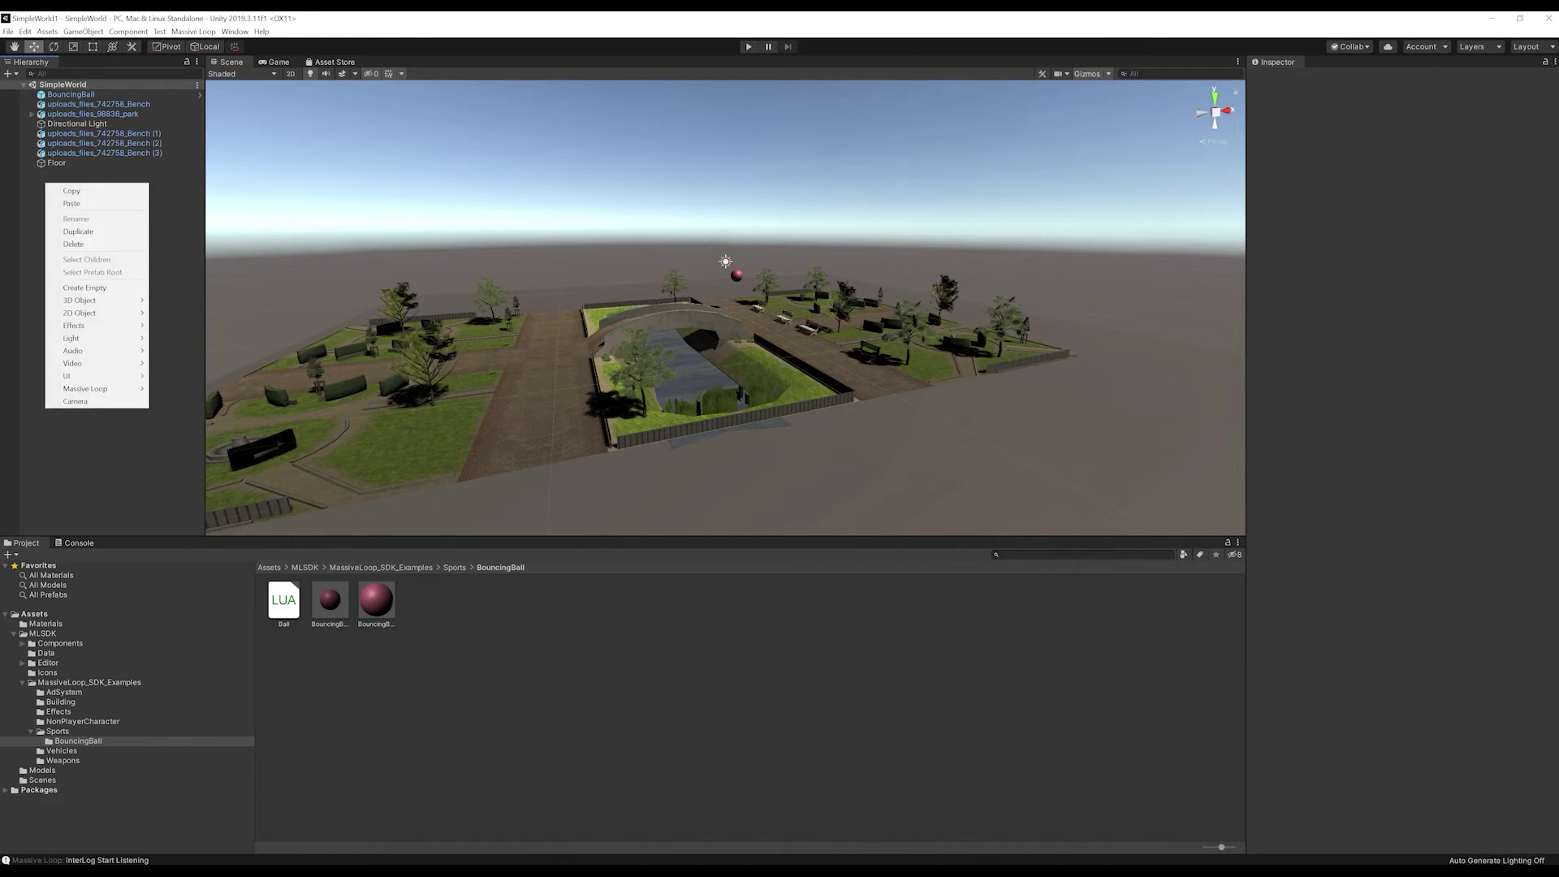
Step: Add a Massive Loop World Descriptor and a Spawn Point from the Hierarchy context menu
mouse_move(85, 388)
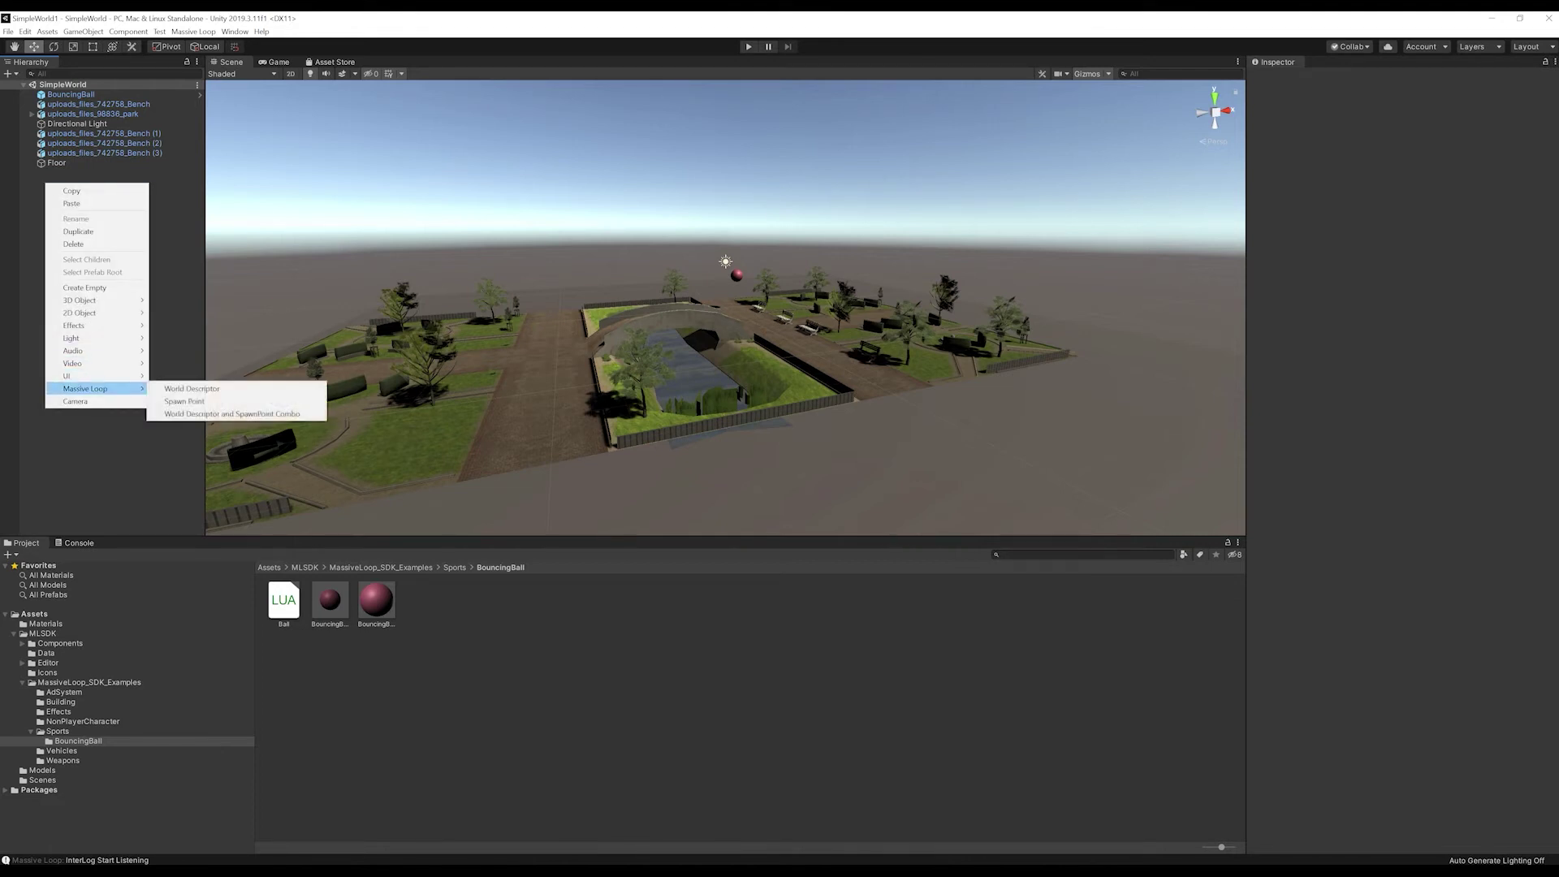
click(191, 388)
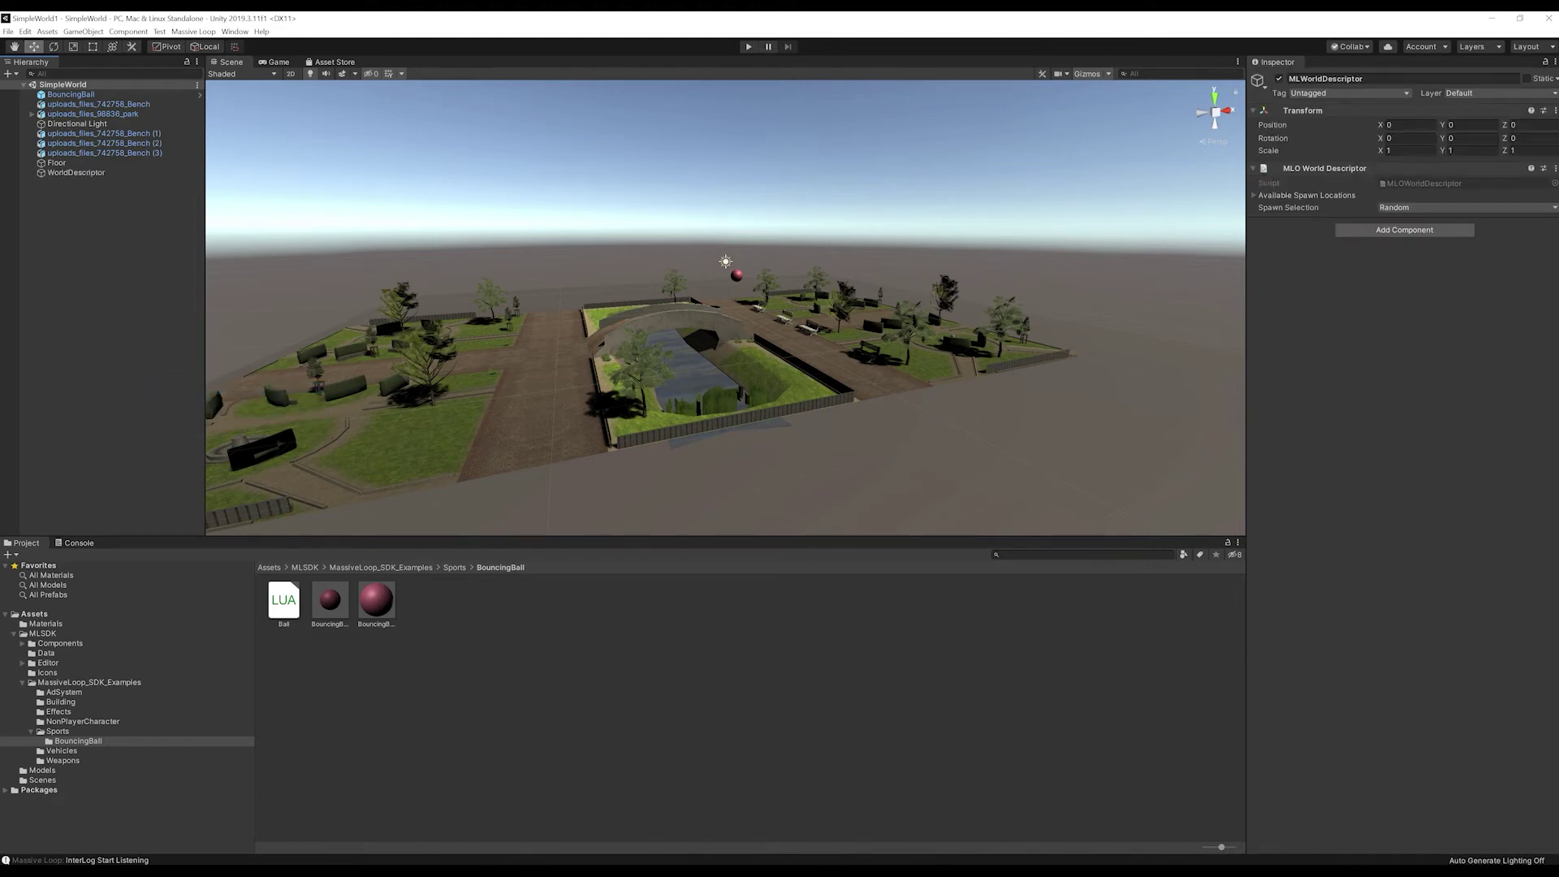
right_click(55, 208)
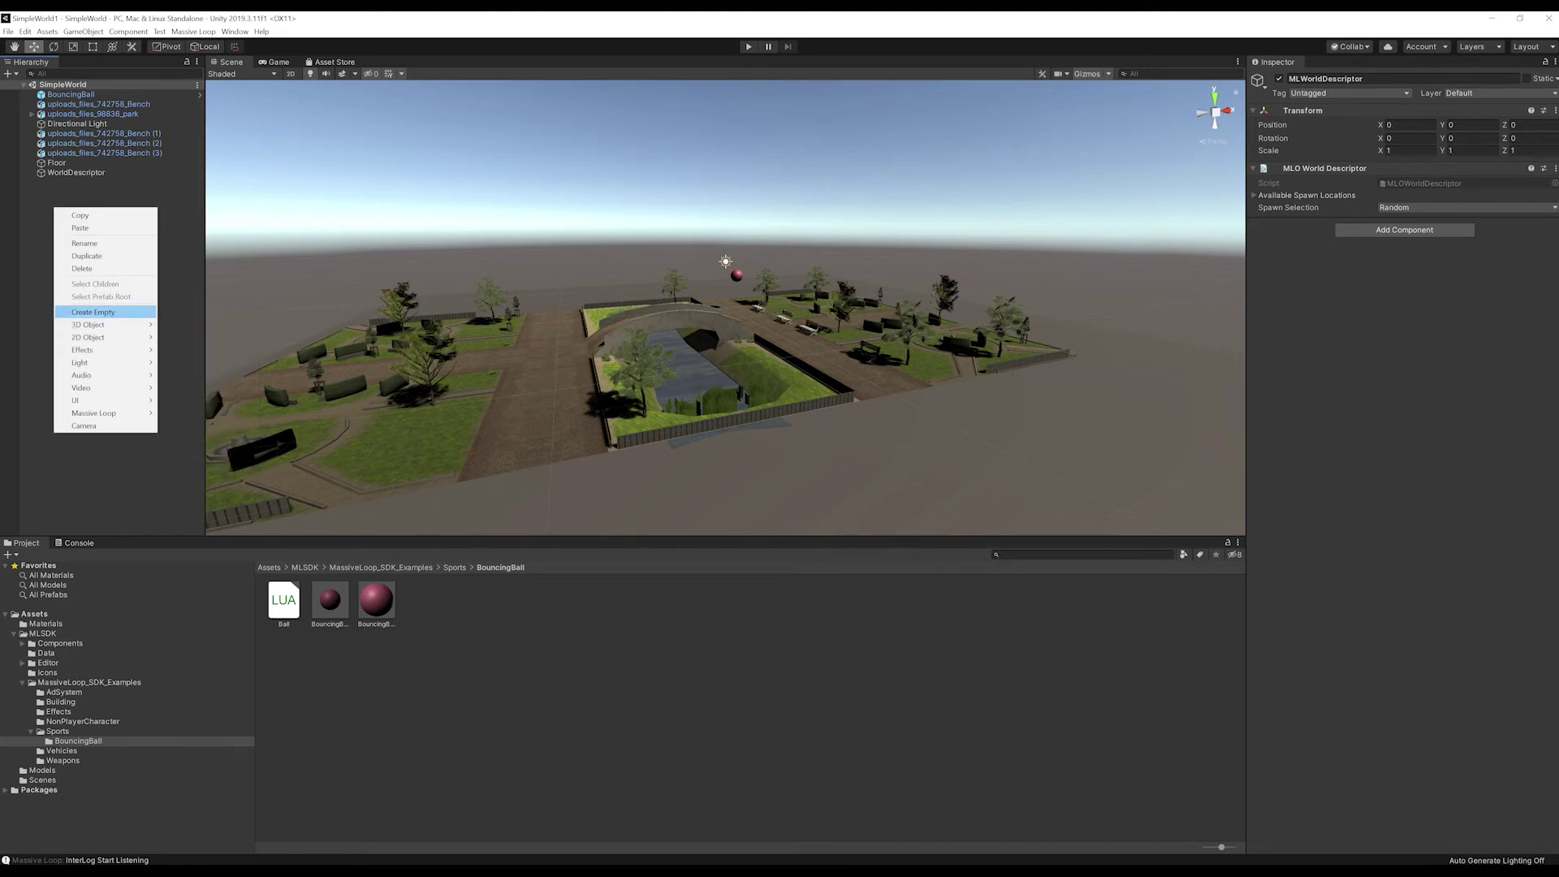
mouse_move(93, 412)
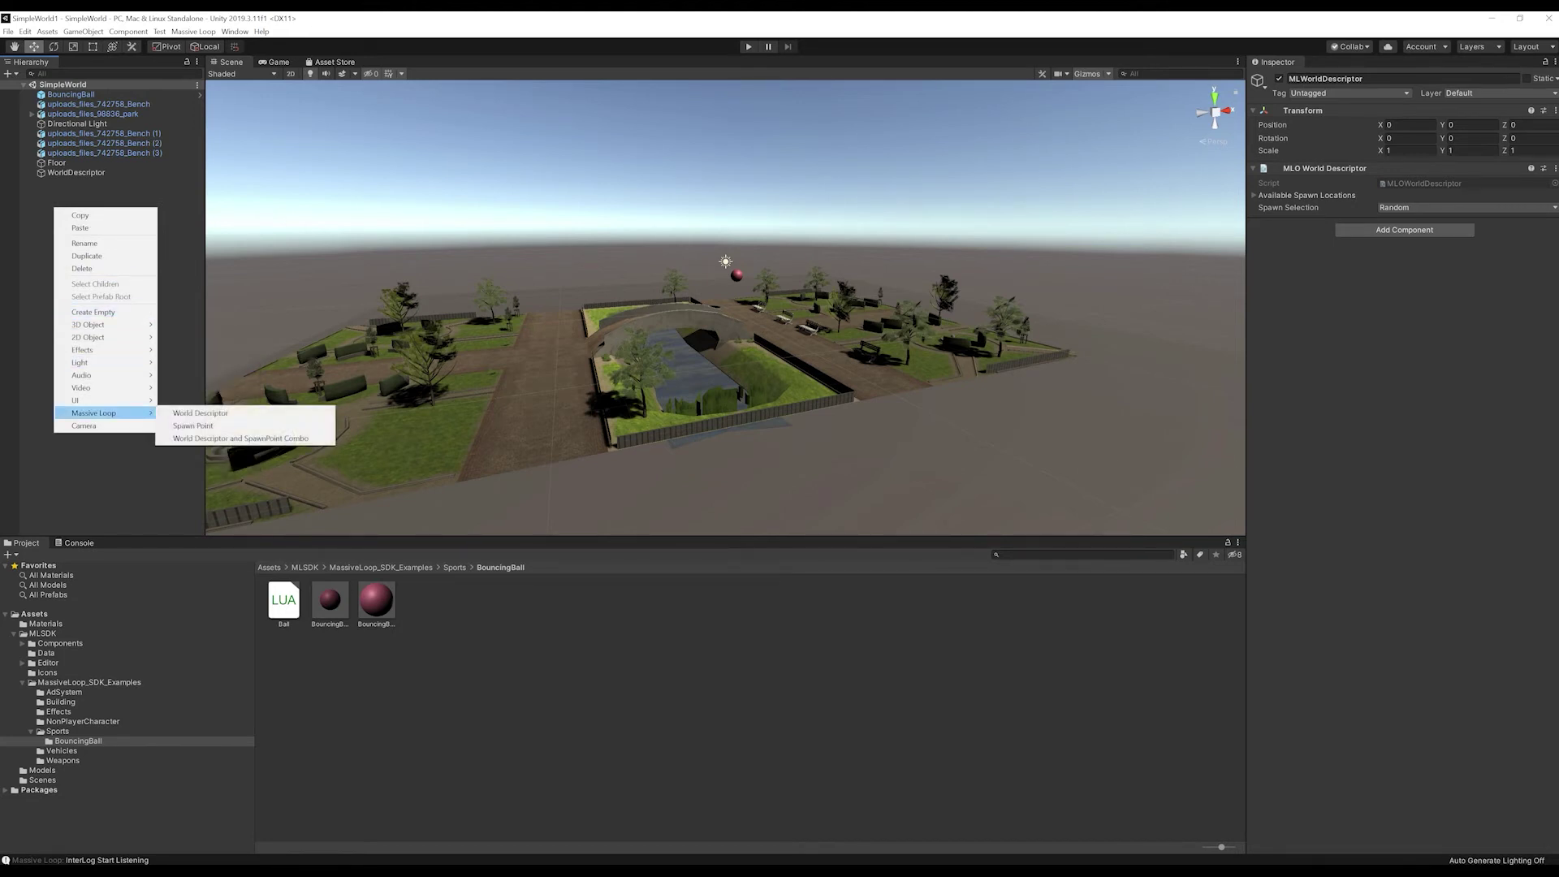
mouse_move(106, 412)
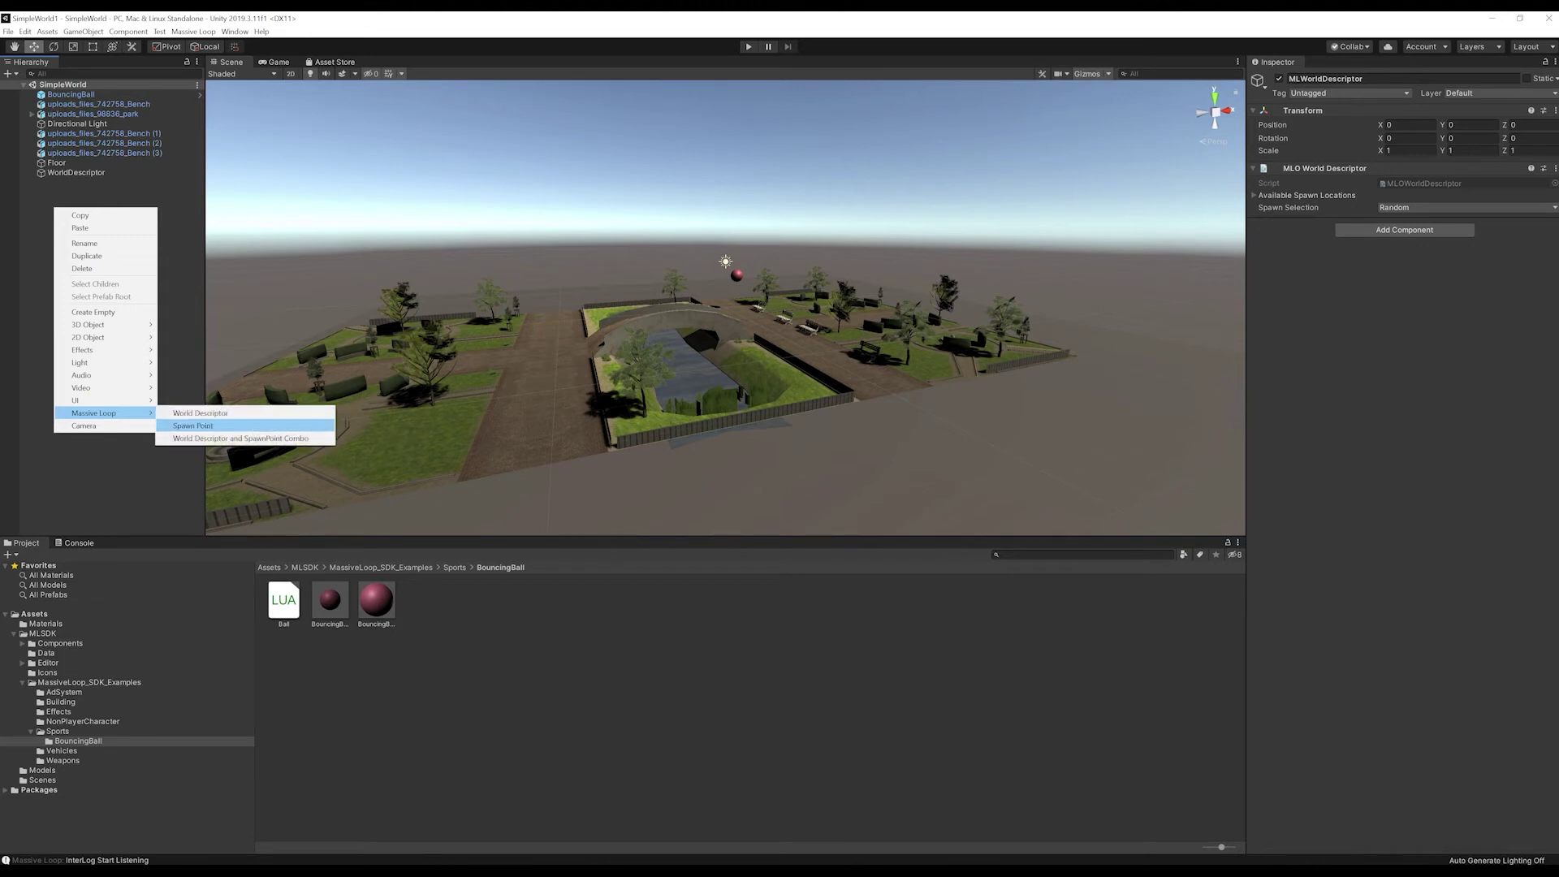
click(194, 425)
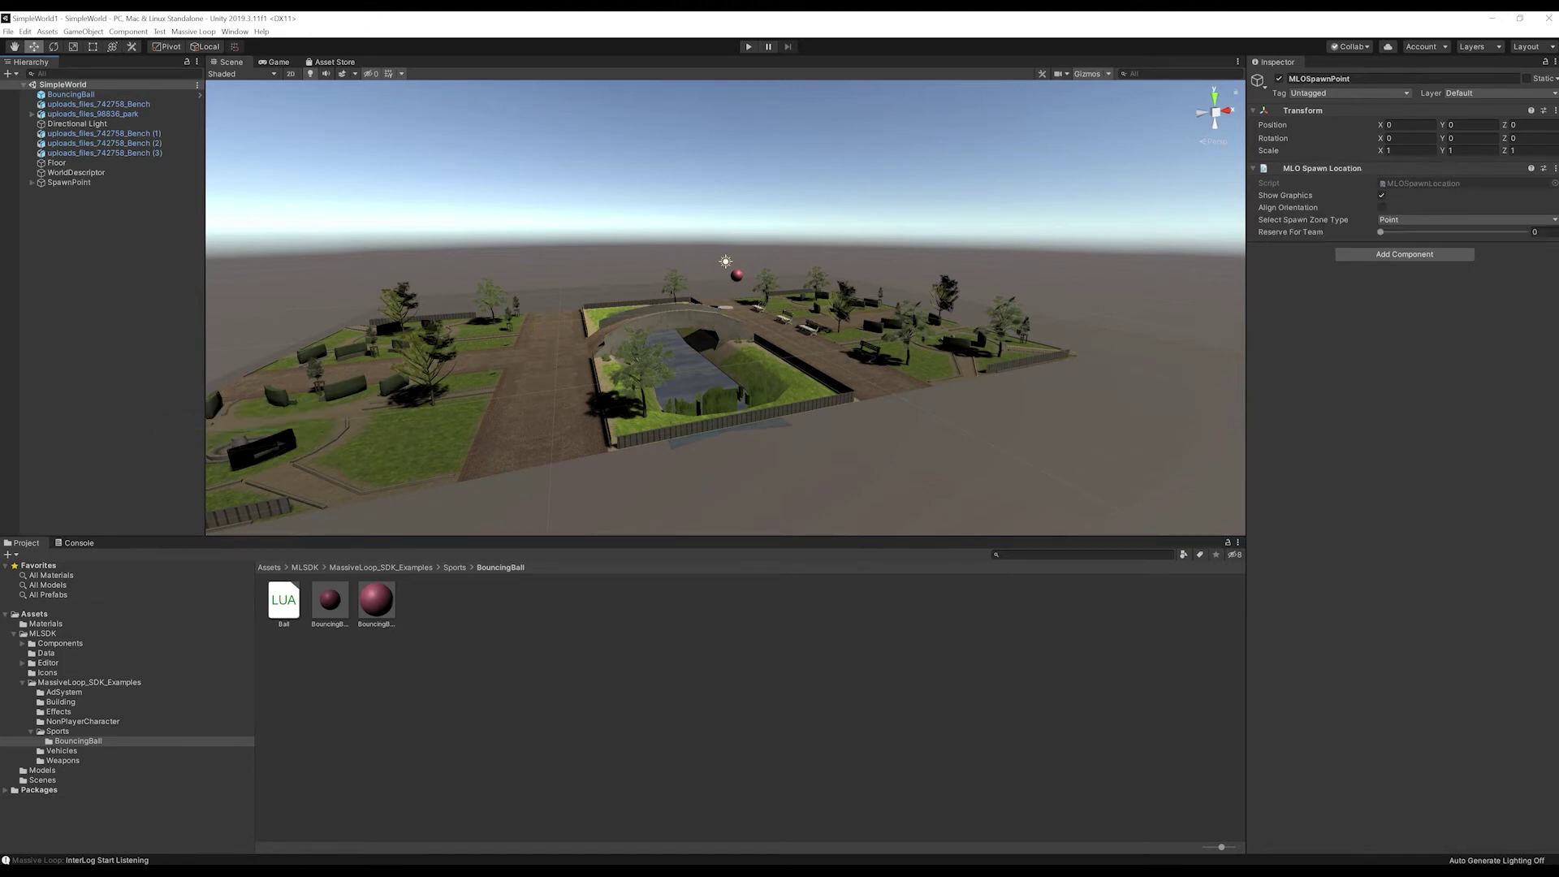
click(520, 186)
alt+drag(698, 243, 698, 445)
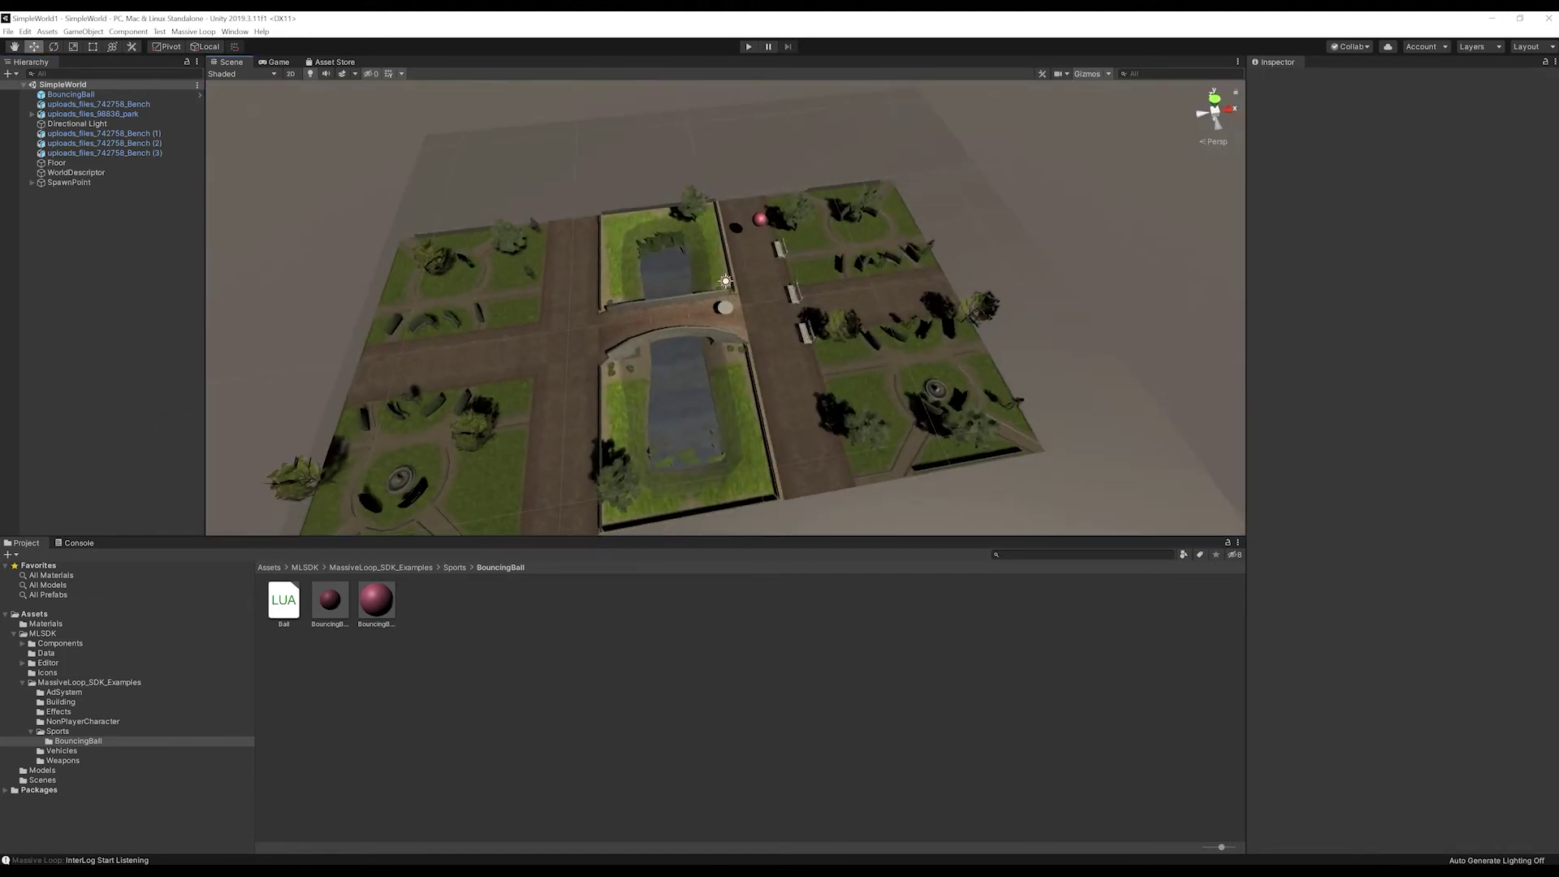
Step: Move the SpawnPoint's base to X 2.56 and lower it onto the park path near the bridge
click(725, 307)
drag(773, 301, 723, 130)
drag(765, 280, 766, 286)
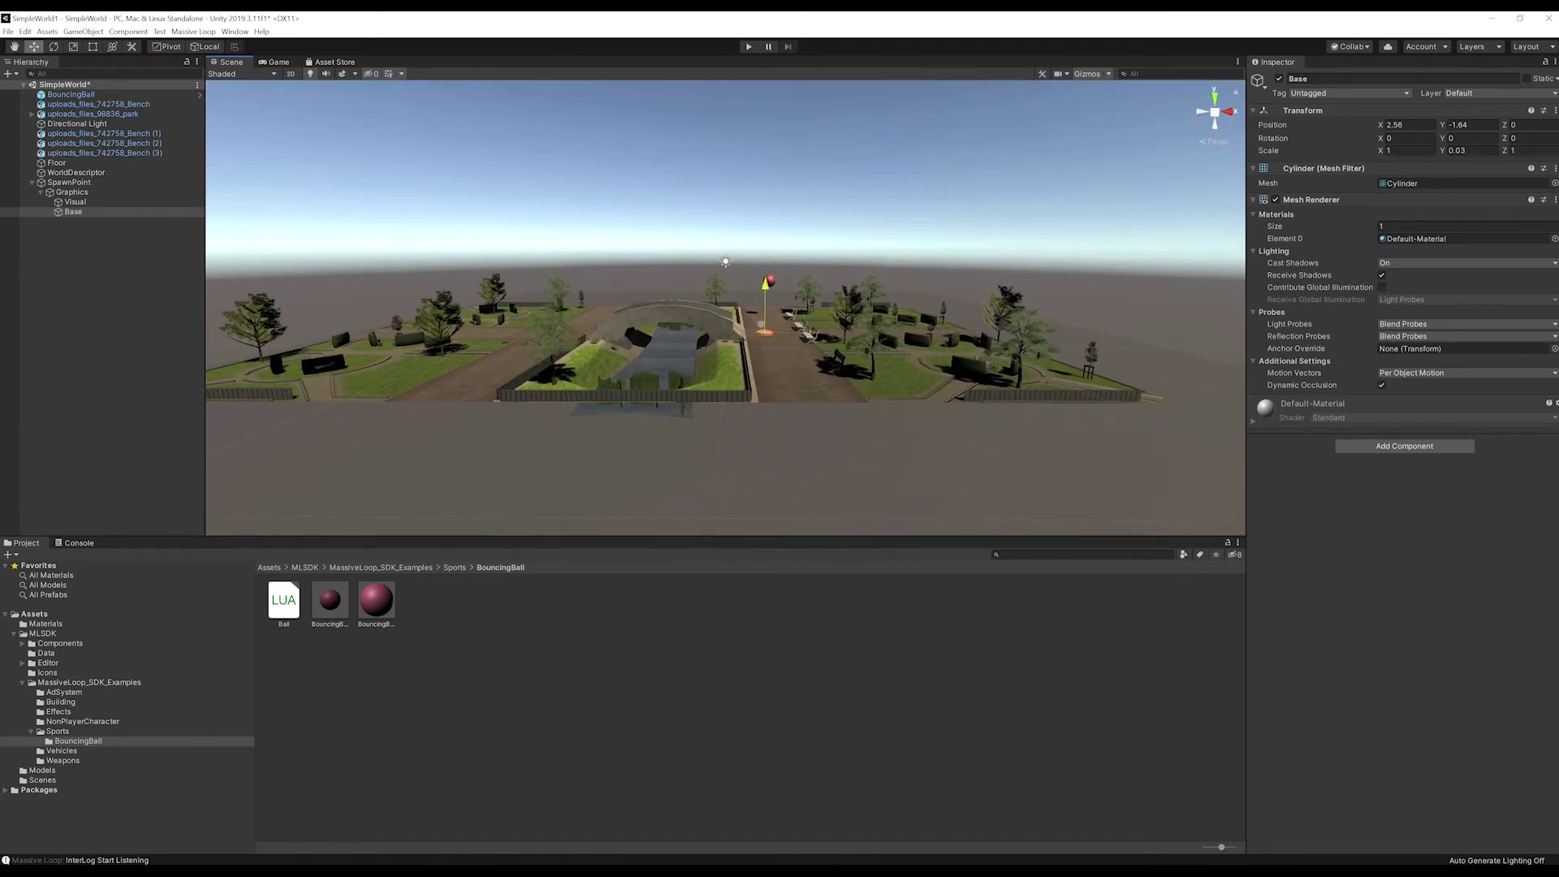
click(812, 195)
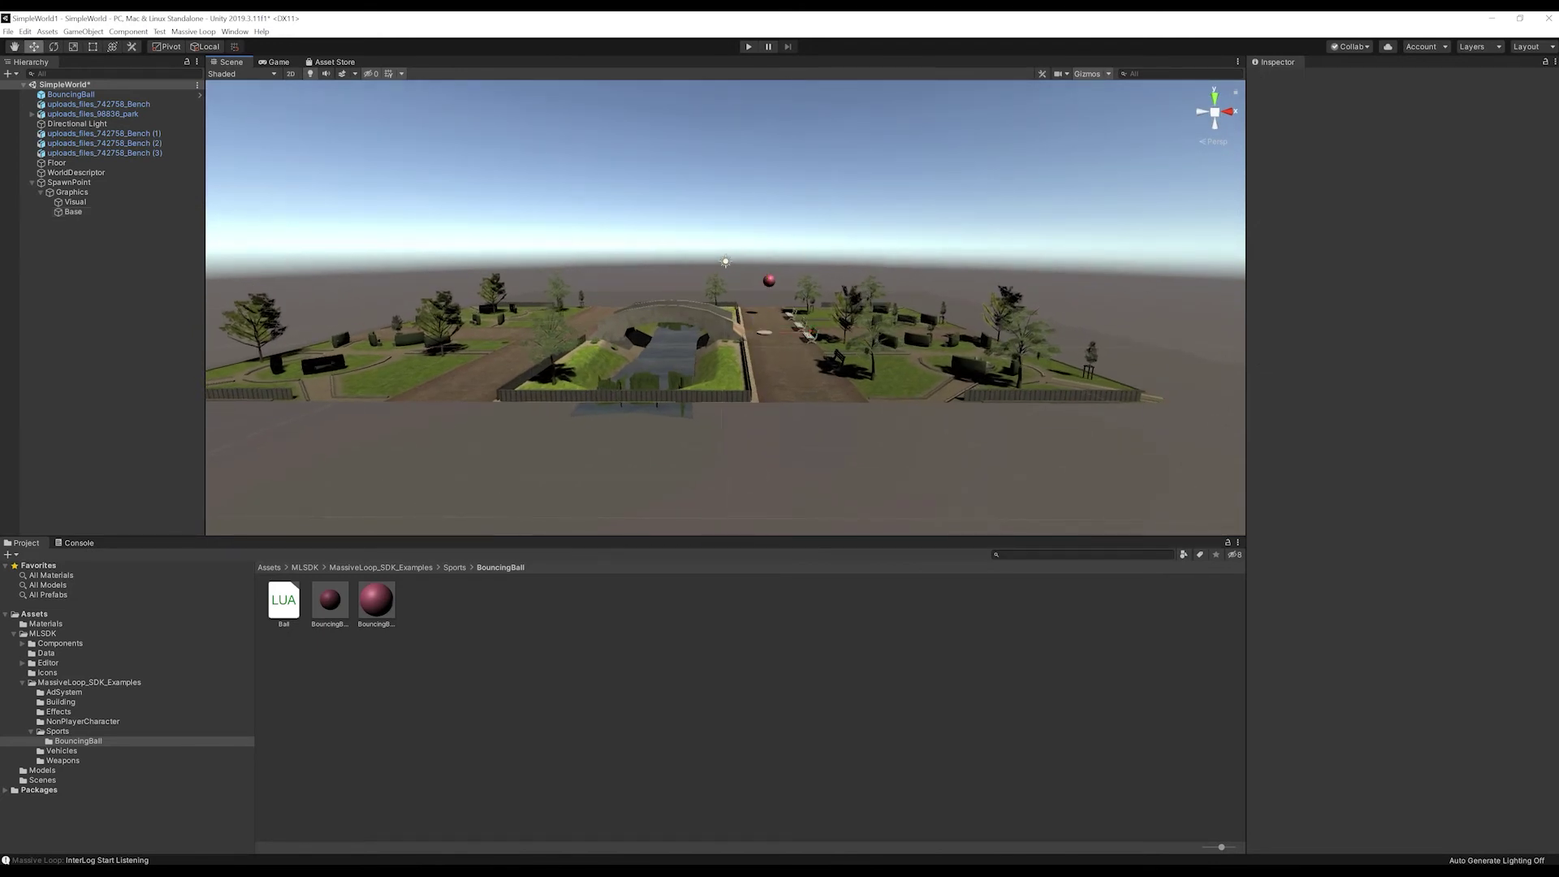
click(76, 173)
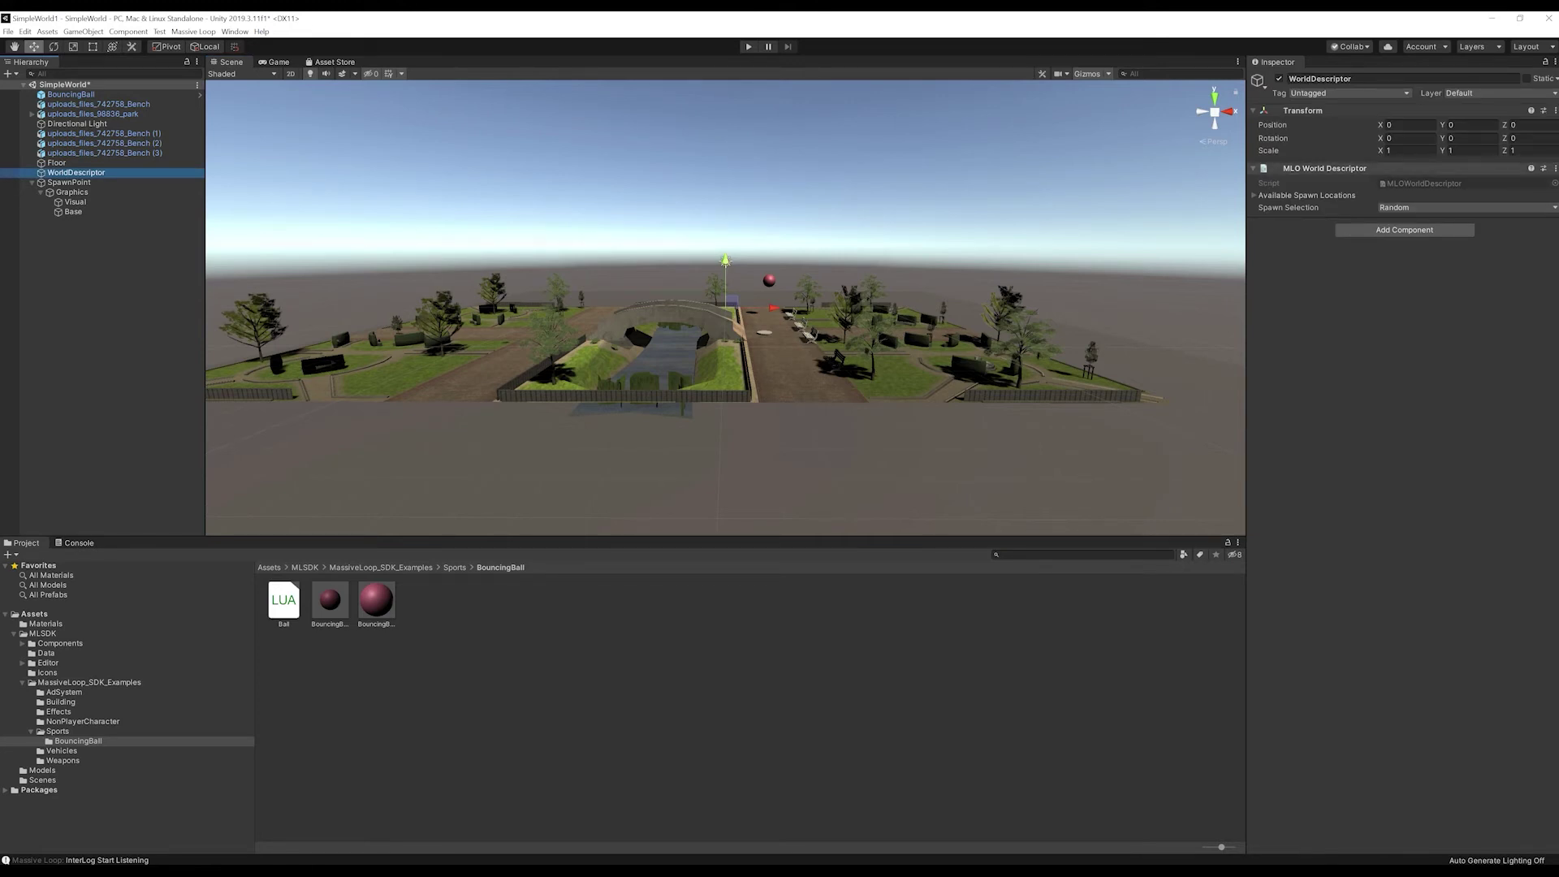
Step: Give the WorldDescriptor one spawn location, SpawnPoint, keep Random selection, and save the scene
click(1254, 196)
click(1413, 208)
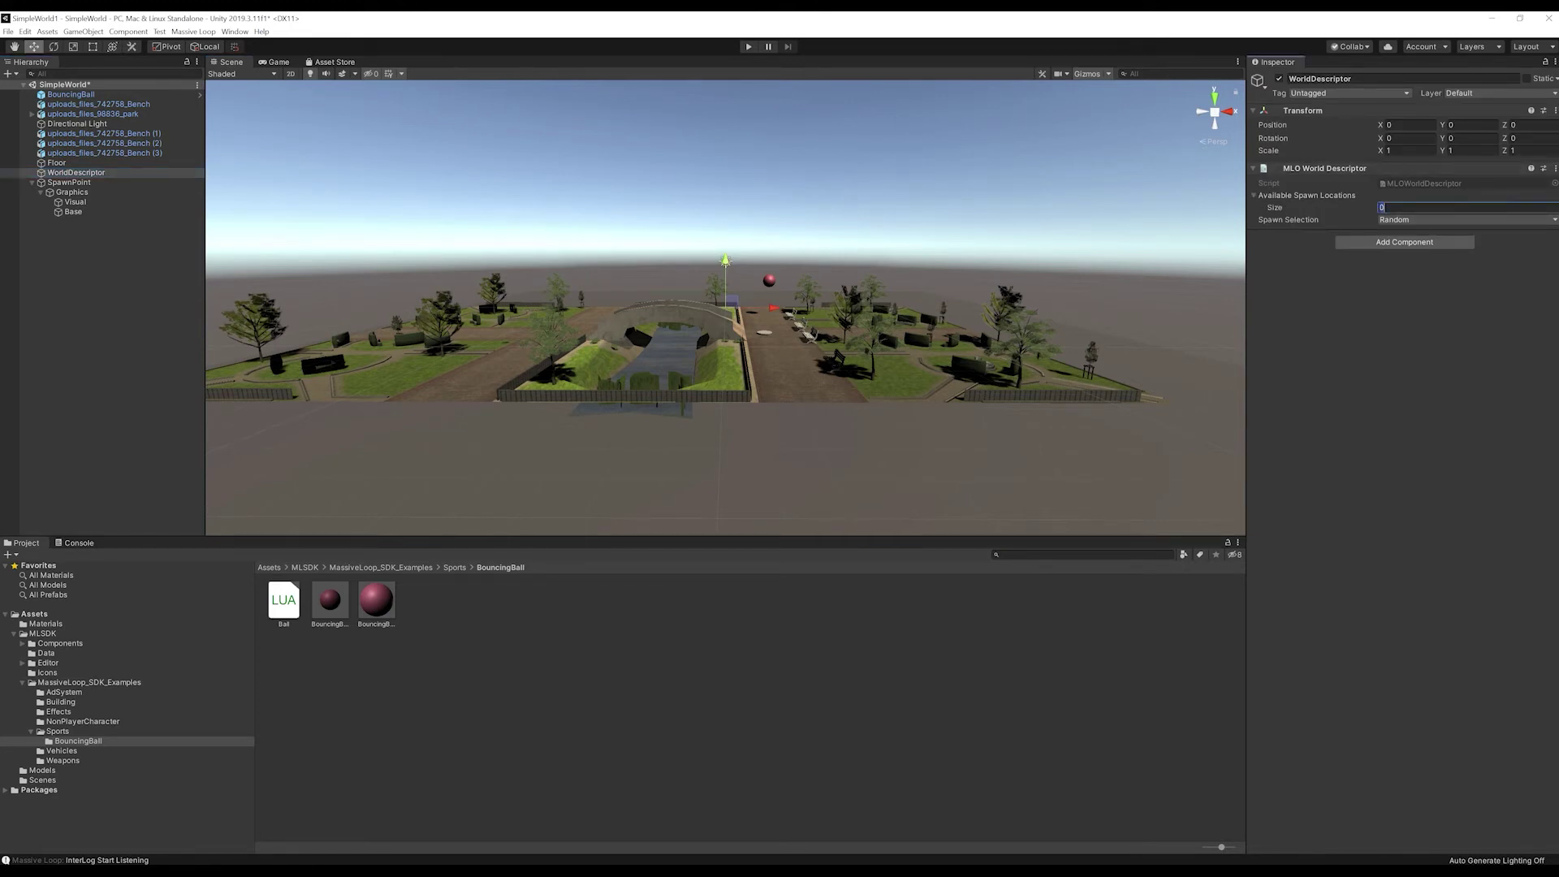
text(1)
key(Return)
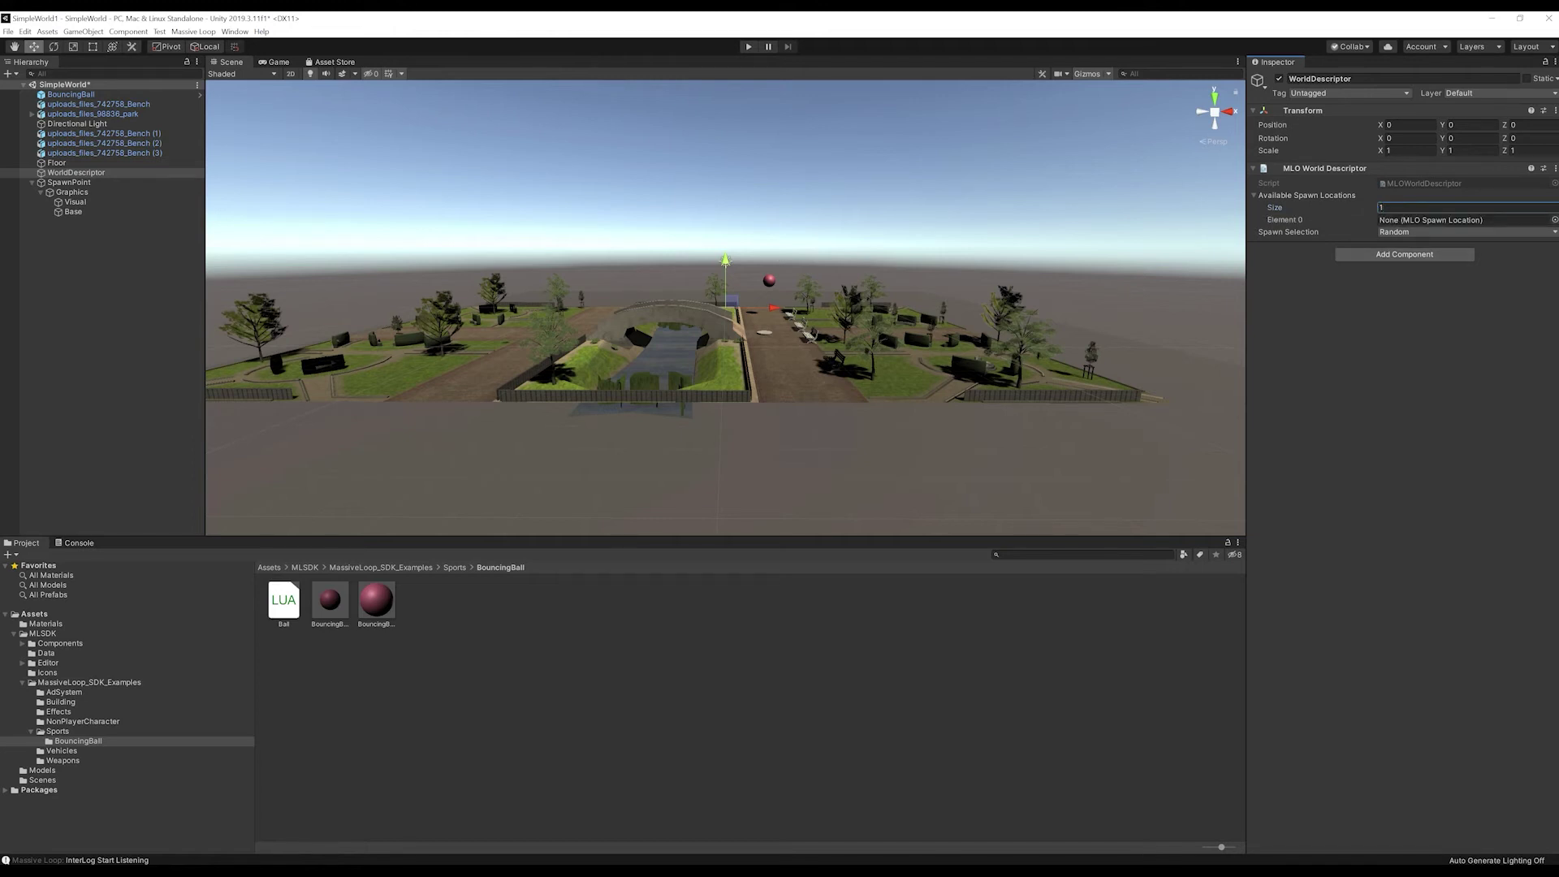
click(1417, 233)
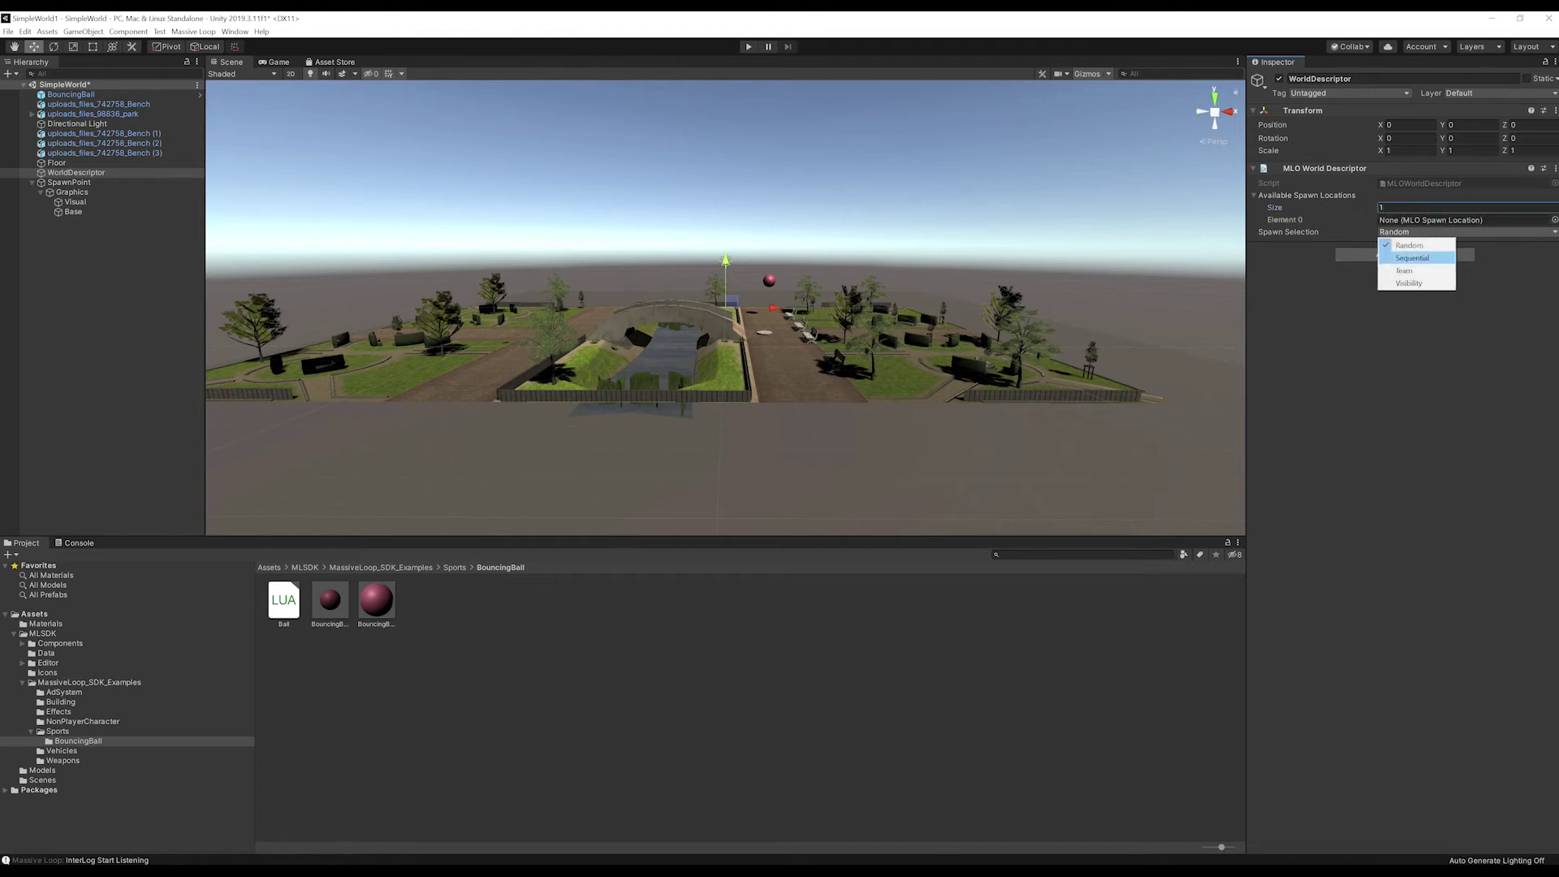
click(1412, 236)
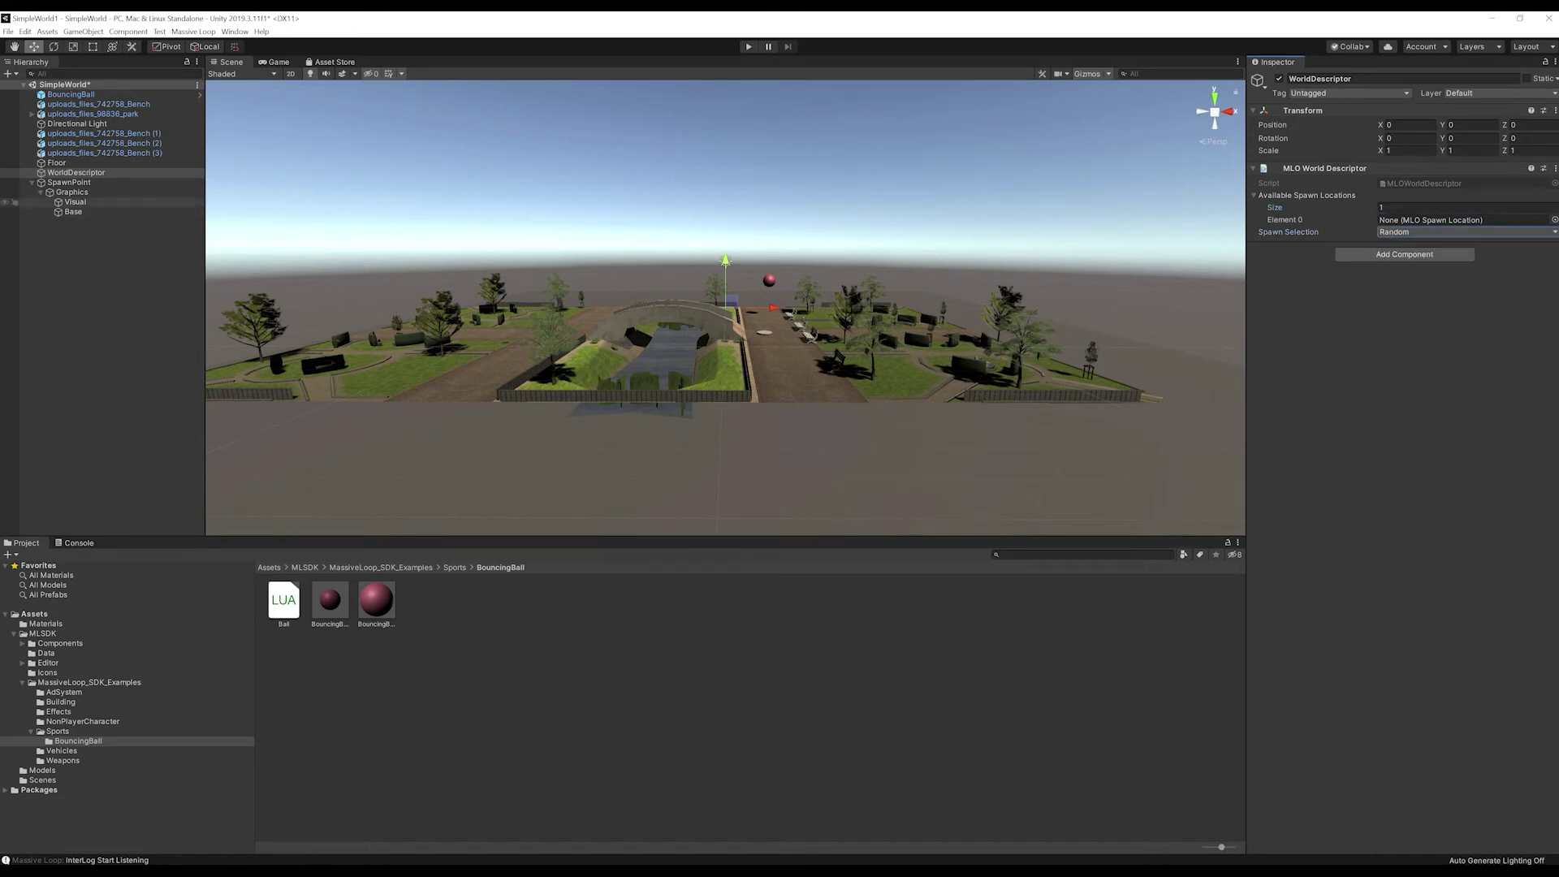
drag(69, 183, 1445, 220)
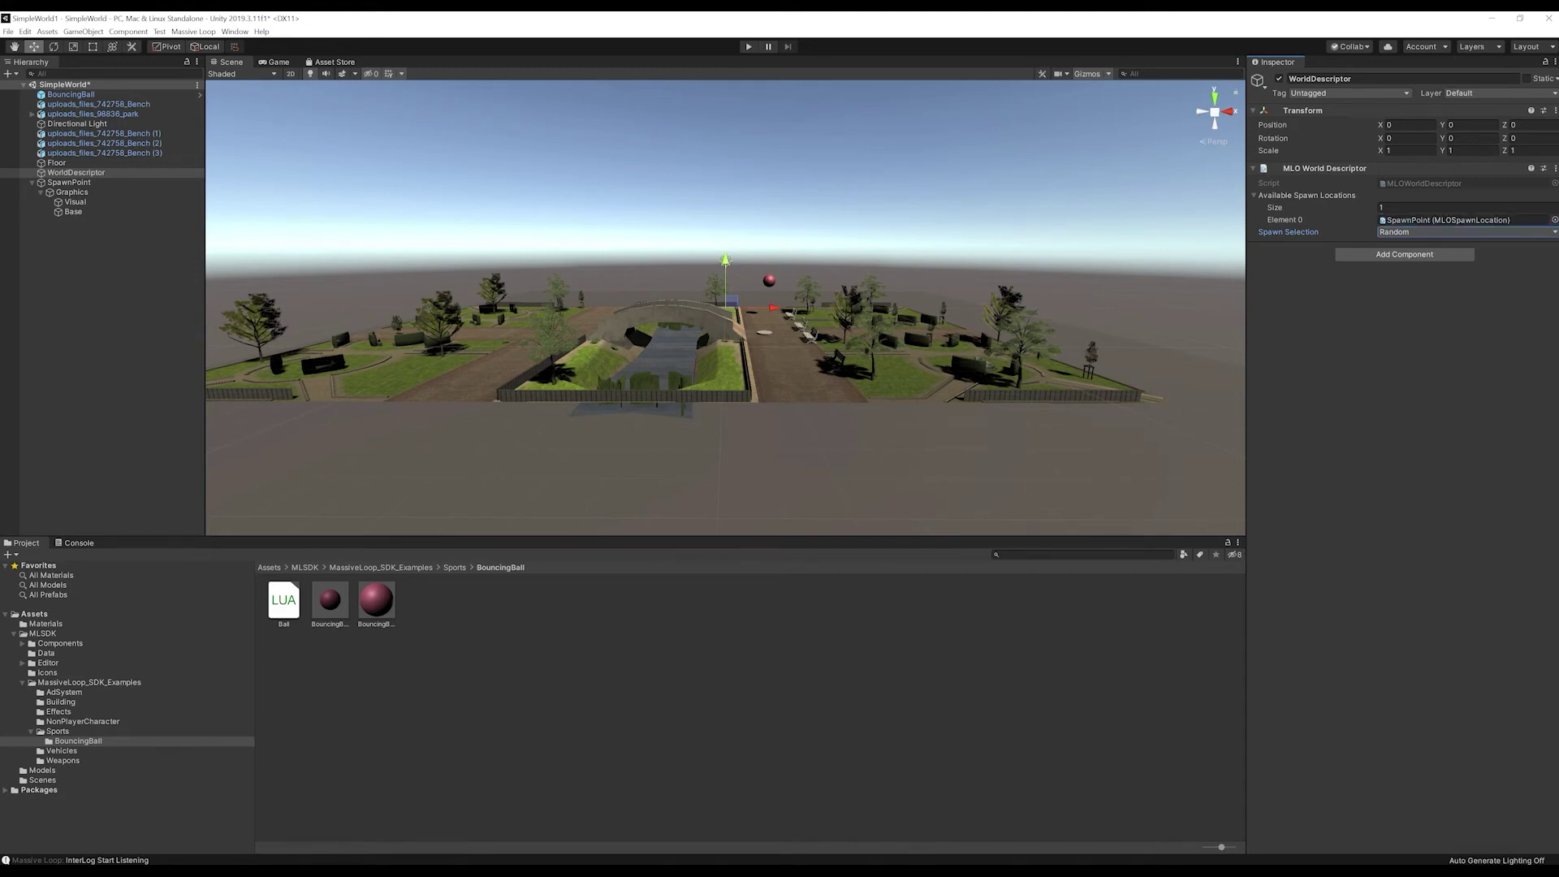
key(ctrl+s)
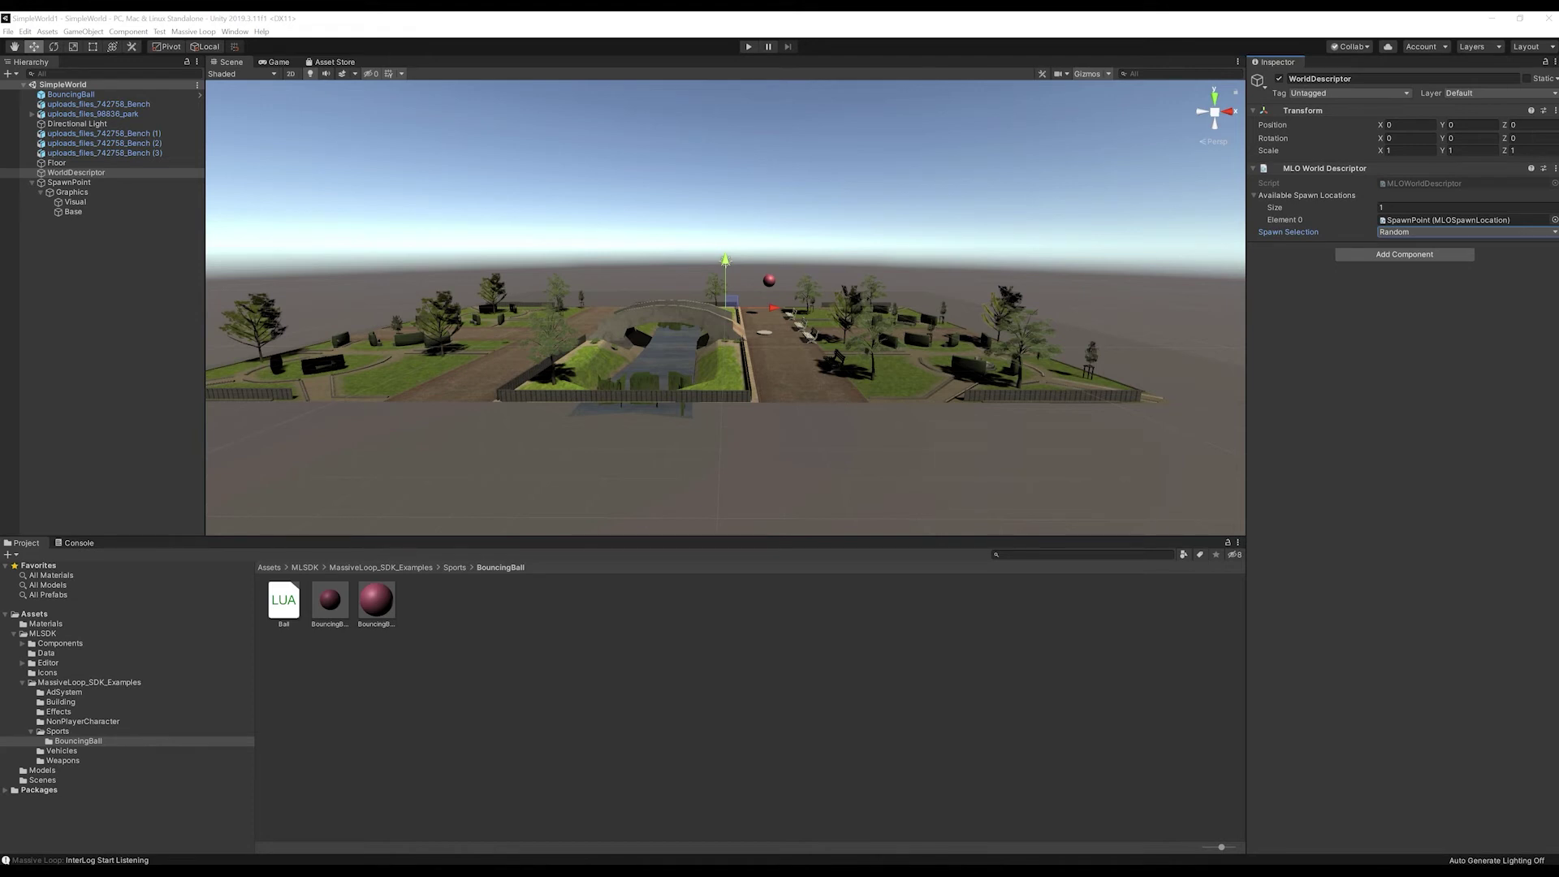
click(193, 31)
click(208, 44)
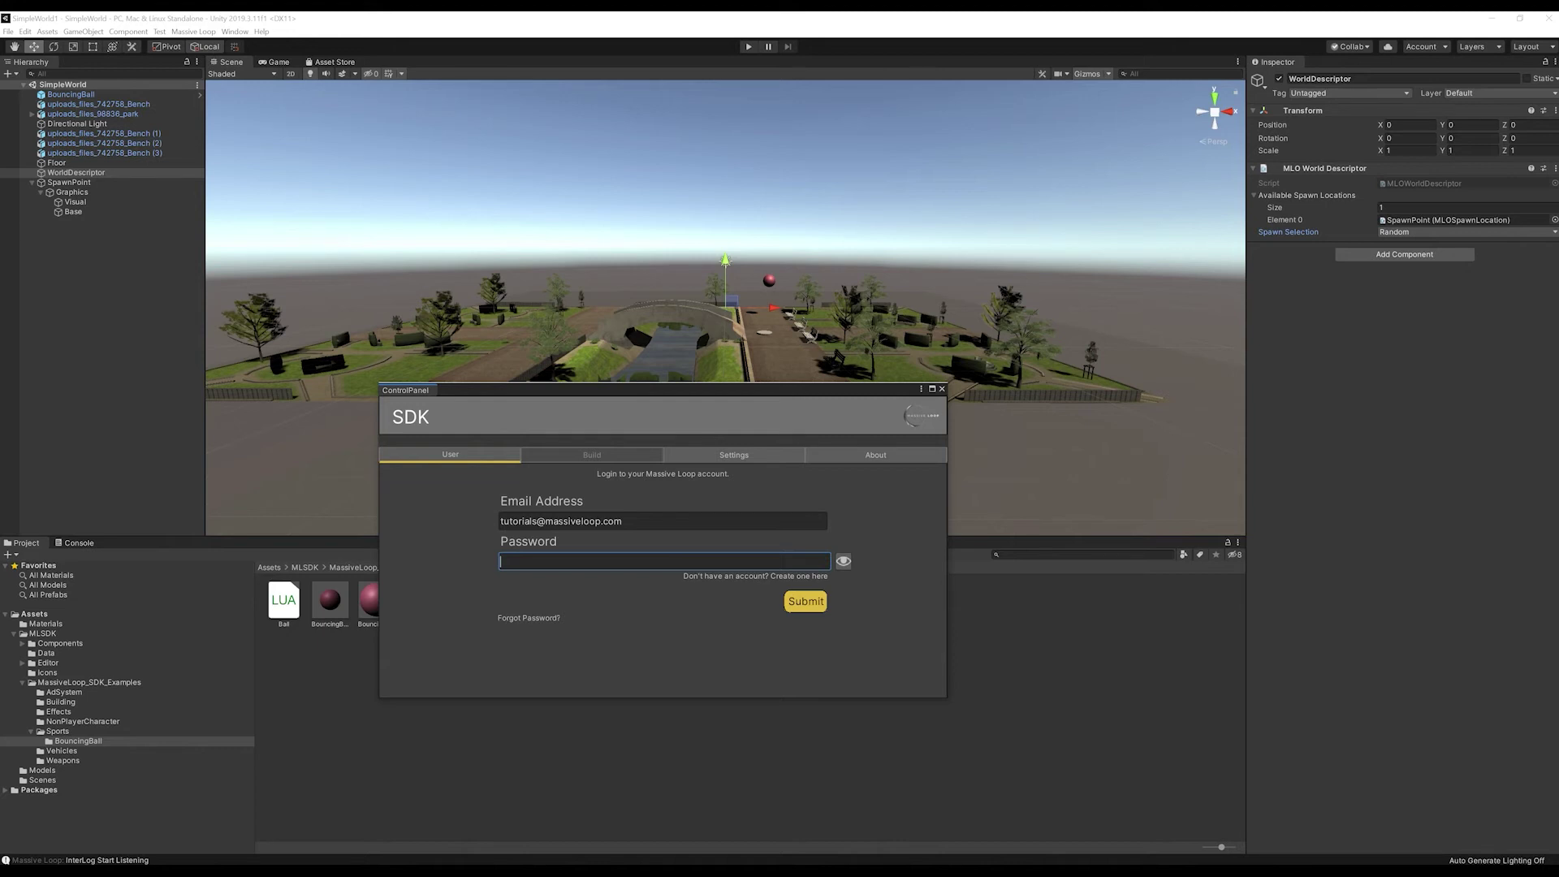
Step: Sign in to the SDK Control Panel with the account password and switch to the build page
text(****************)
key(Return)
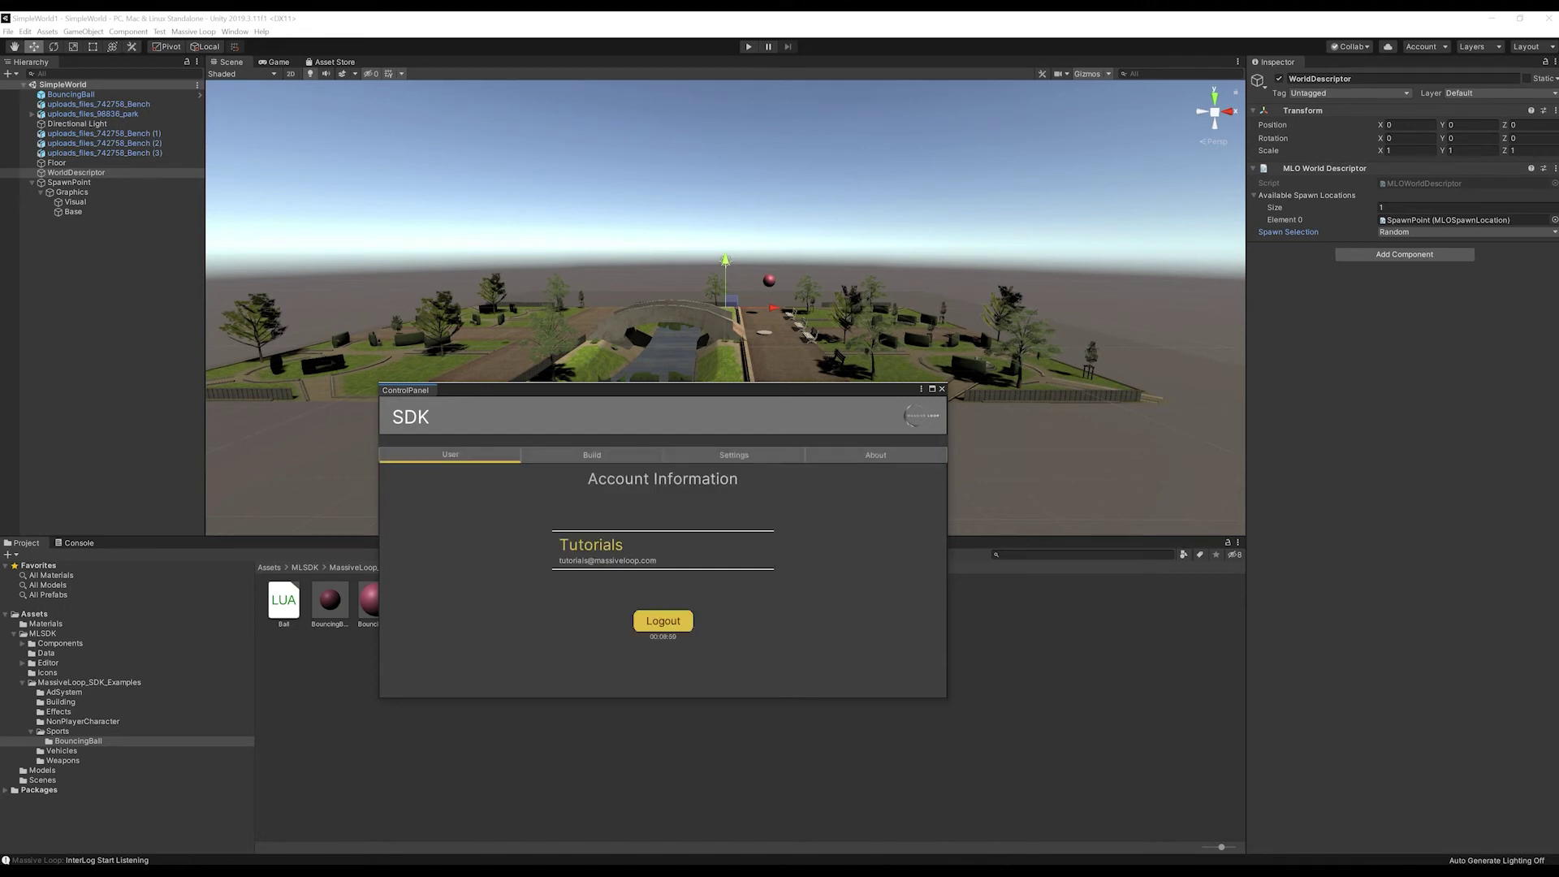
click(592, 454)
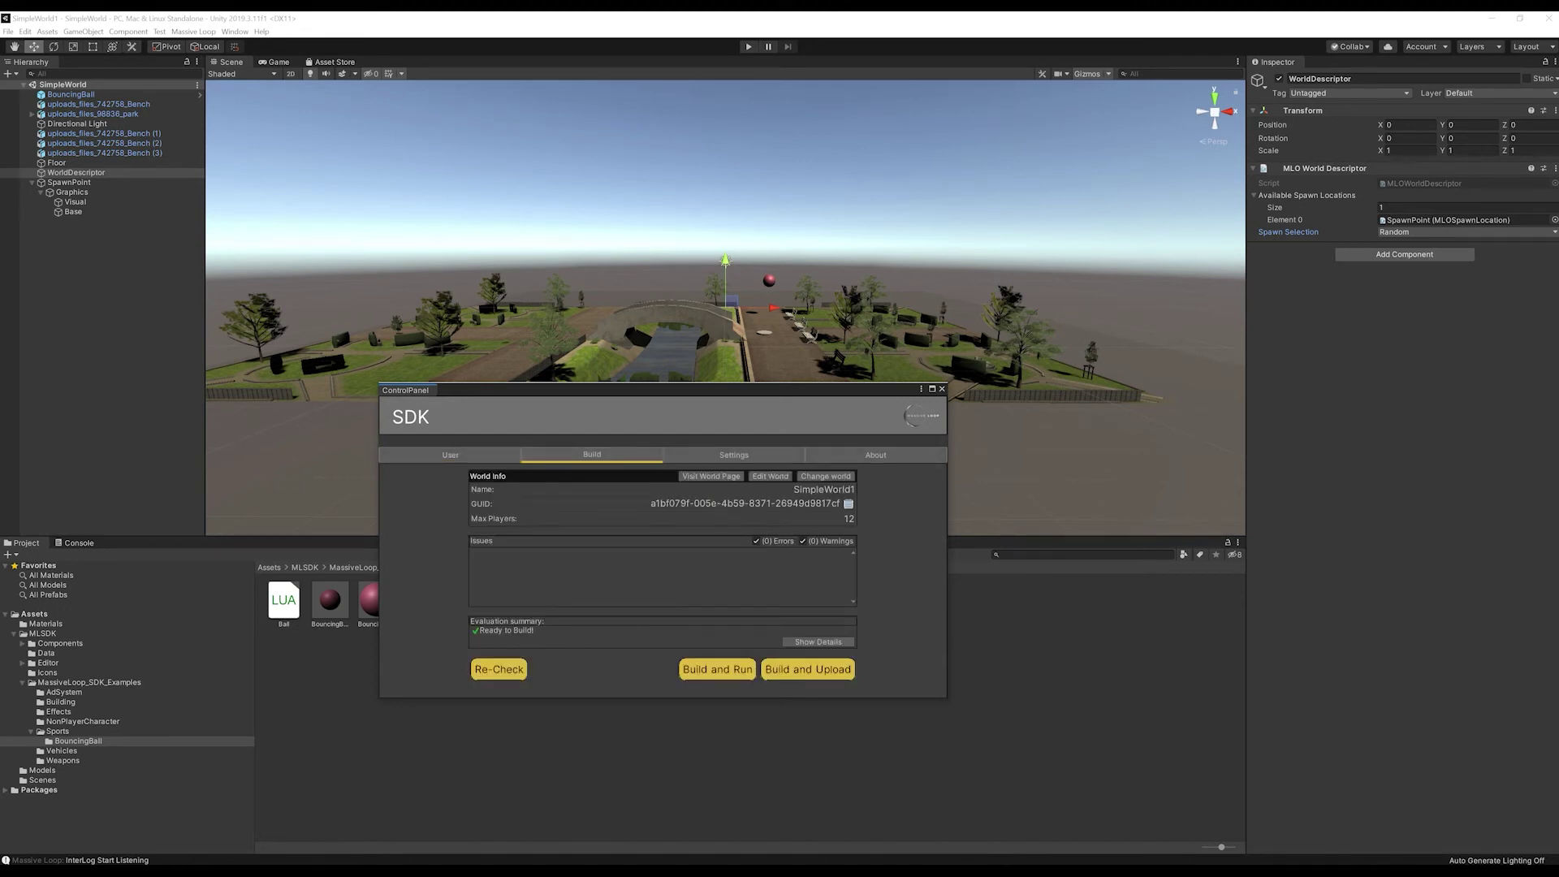
Step: Nudge the BouncingBall slightly left along X, save, and re-check the world for build errors
click(769, 280)
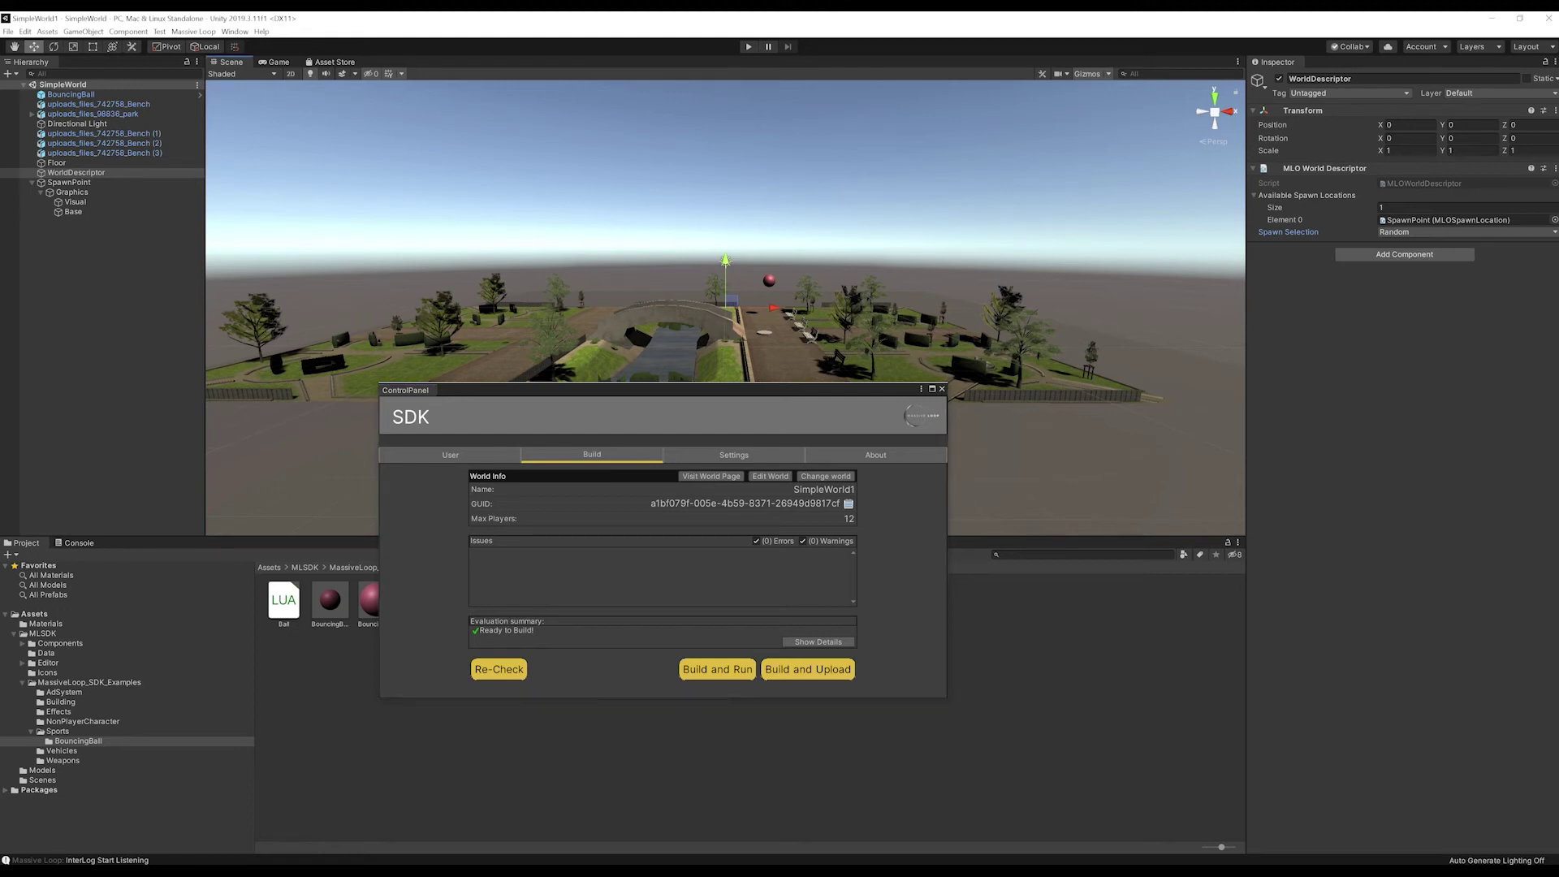
drag(816, 280, 796, 280)
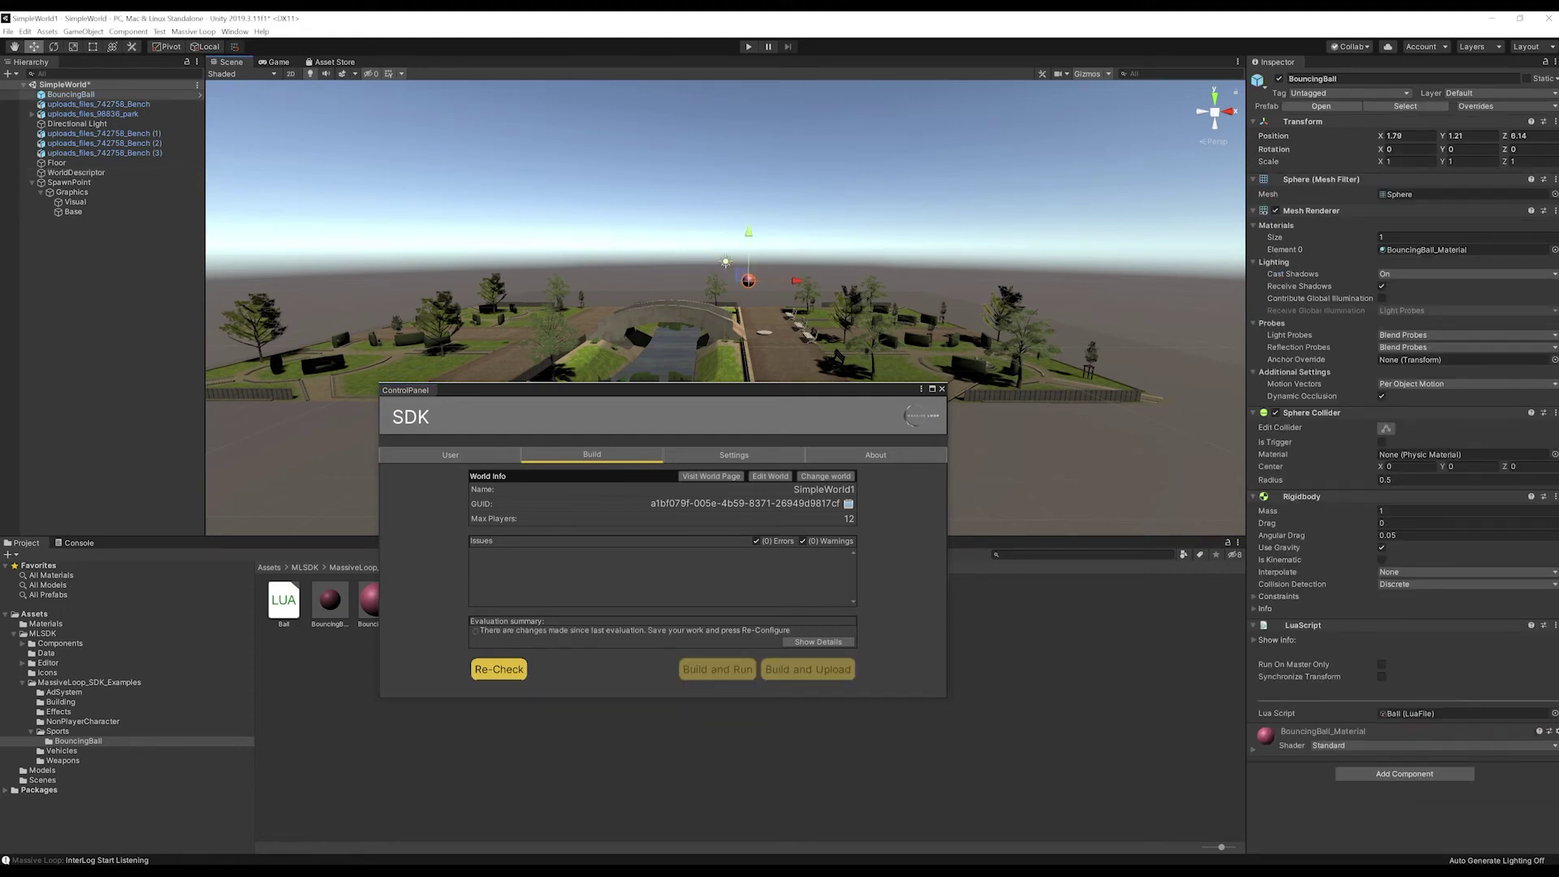
click(498, 669)
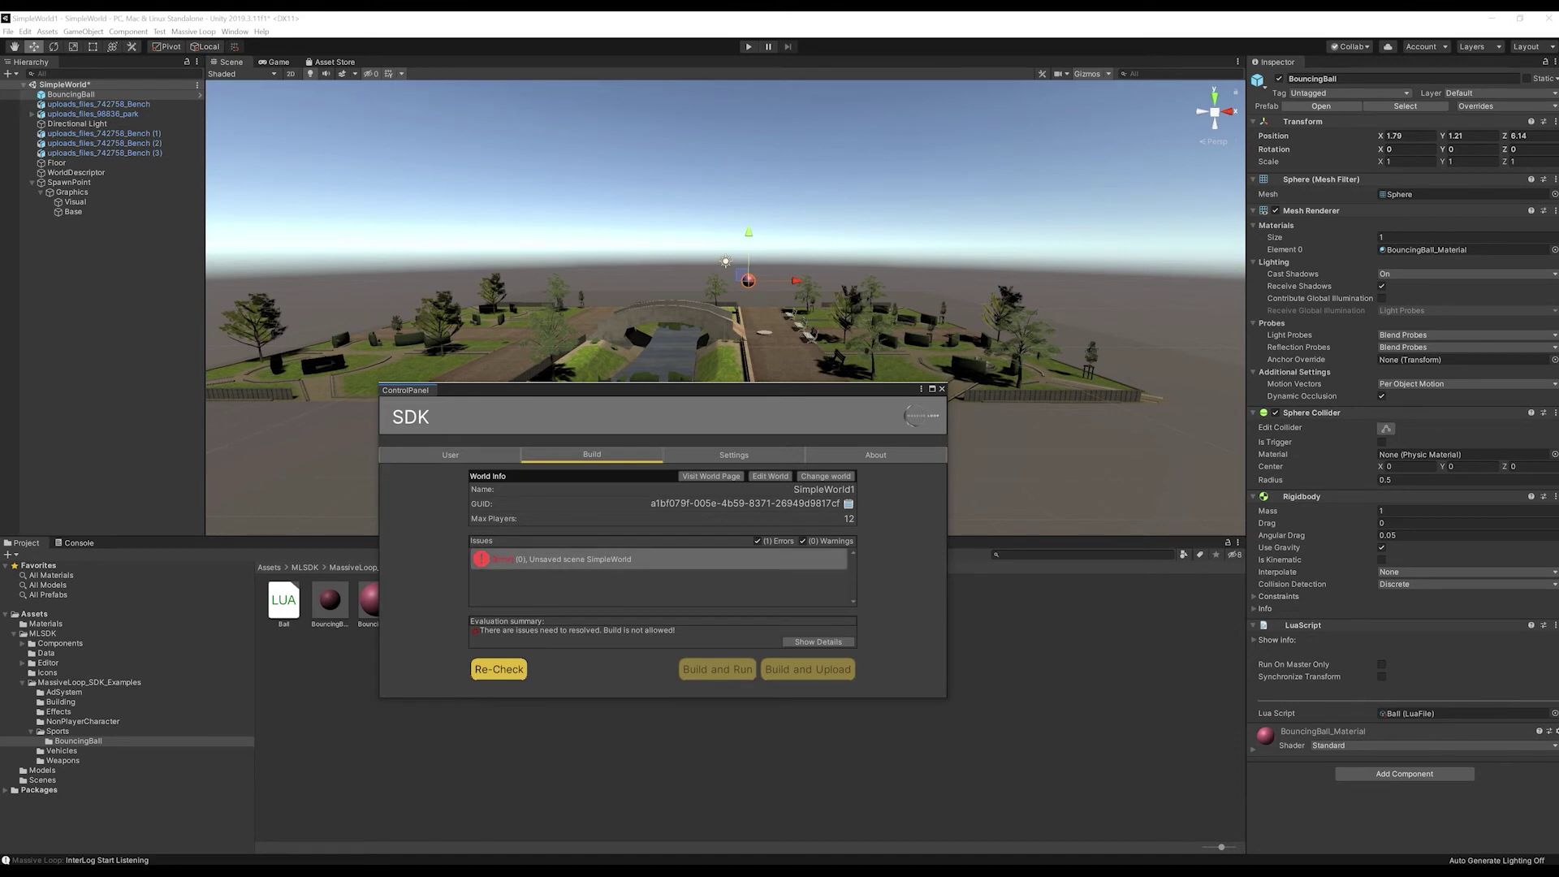
click(9, 32)
click(29, 73)
click(499, 669)
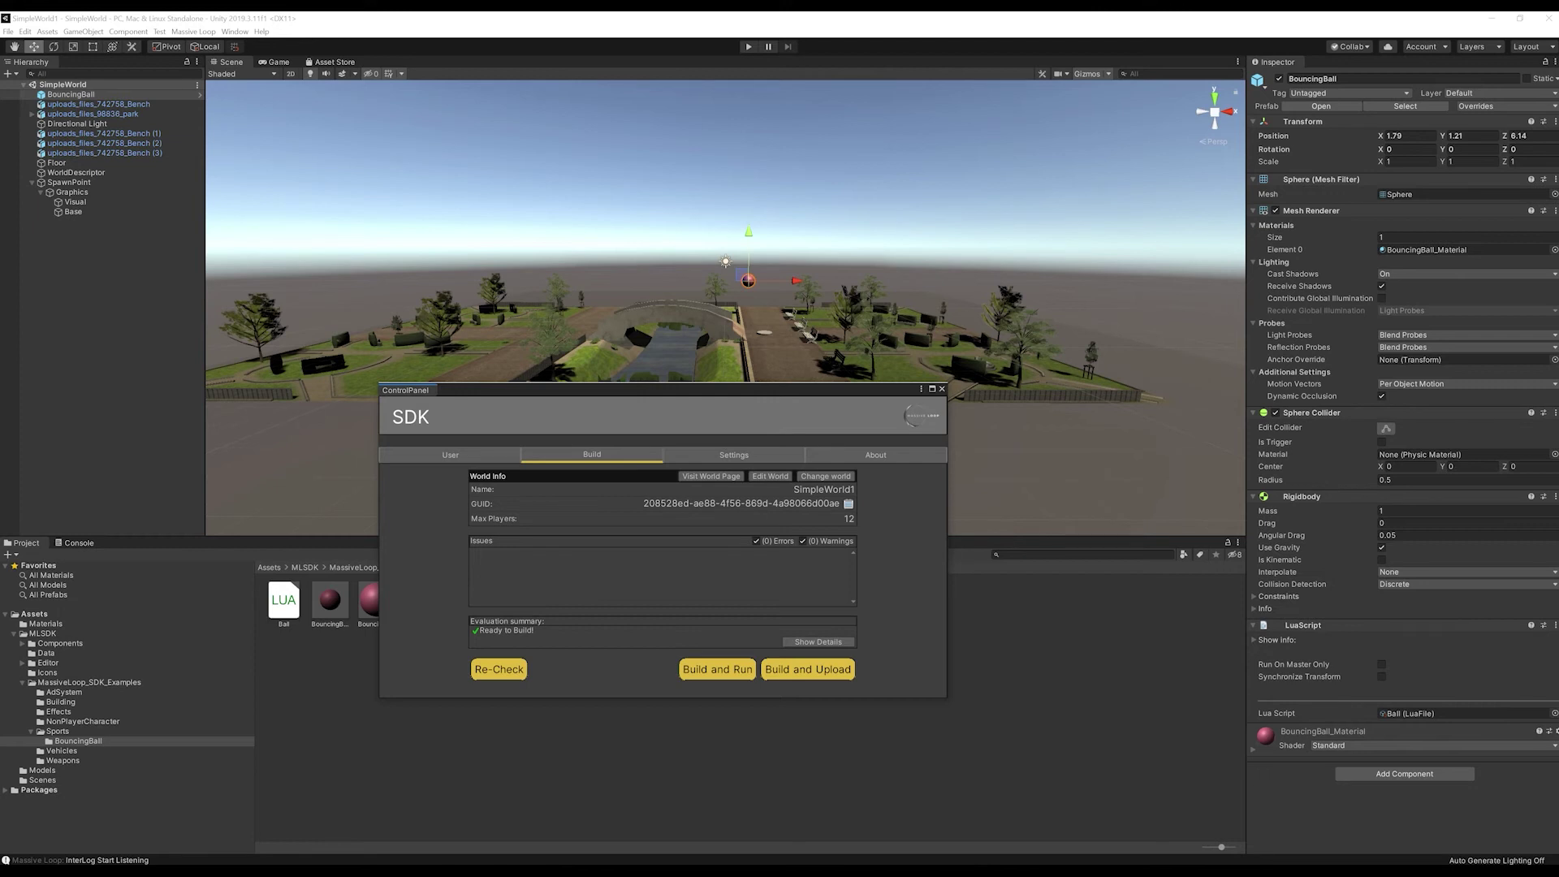
Step: Build and upload the world, overwriting SimpleWorld1, and dismiss the success message
click(825, 476)
click(867, 462)
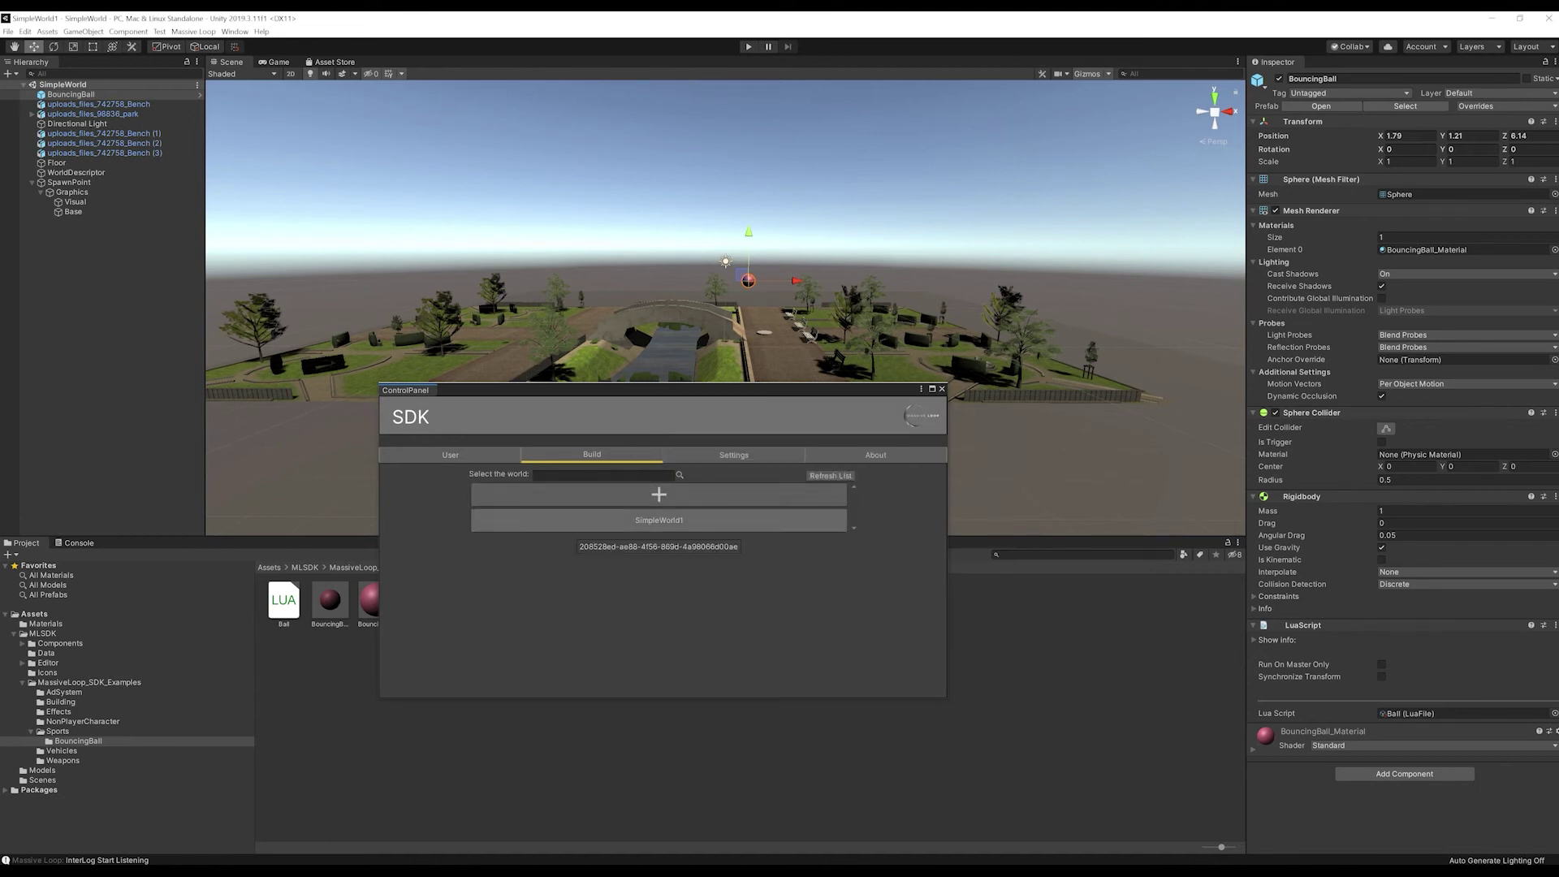
click(658, 519)
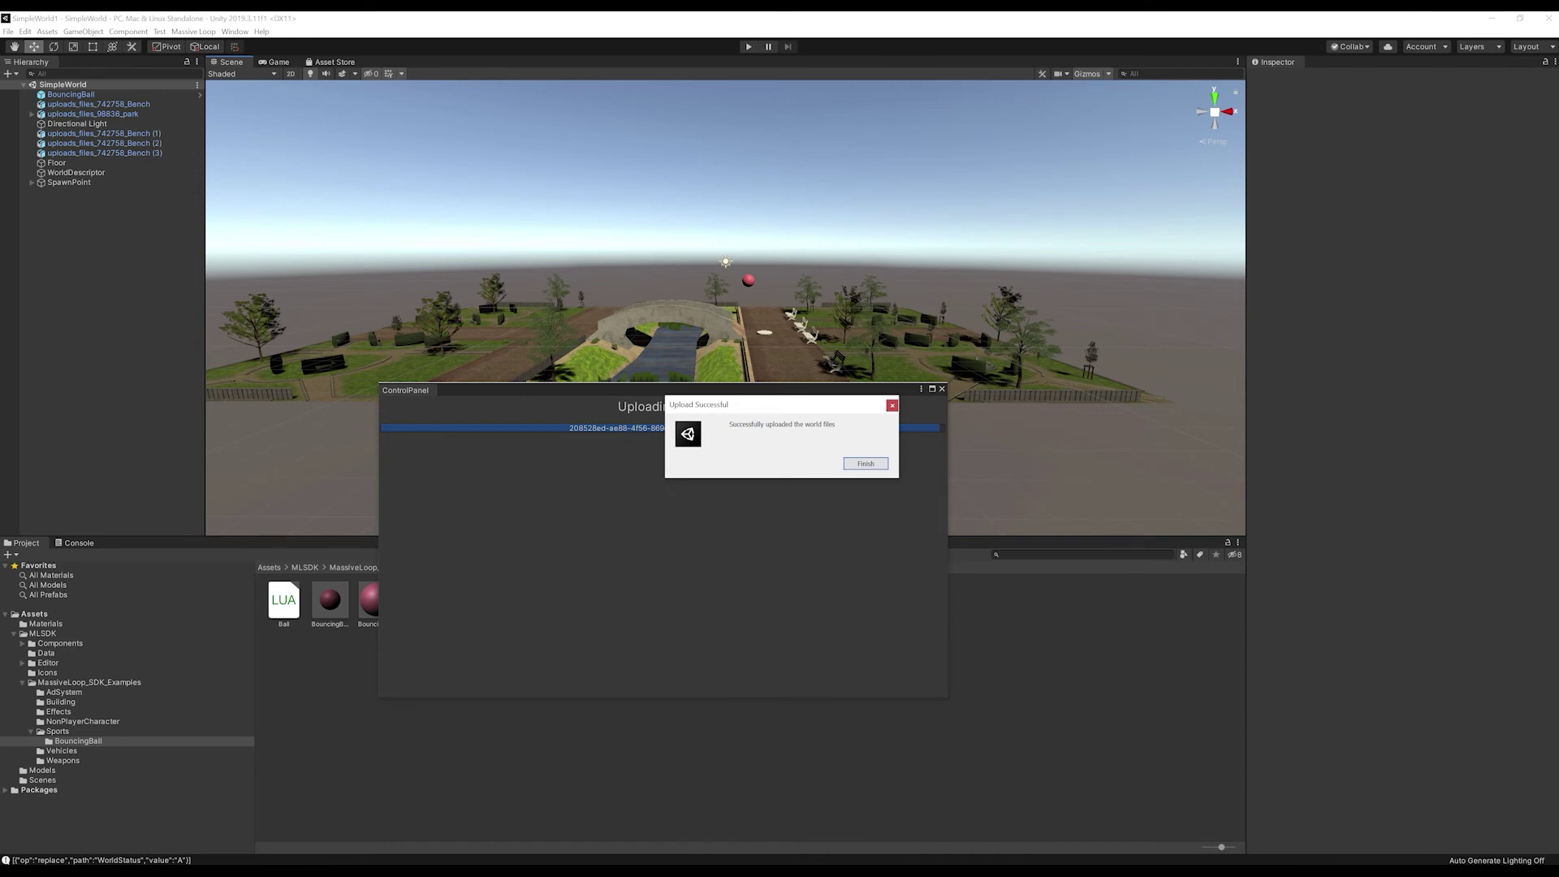
click(865, 464)
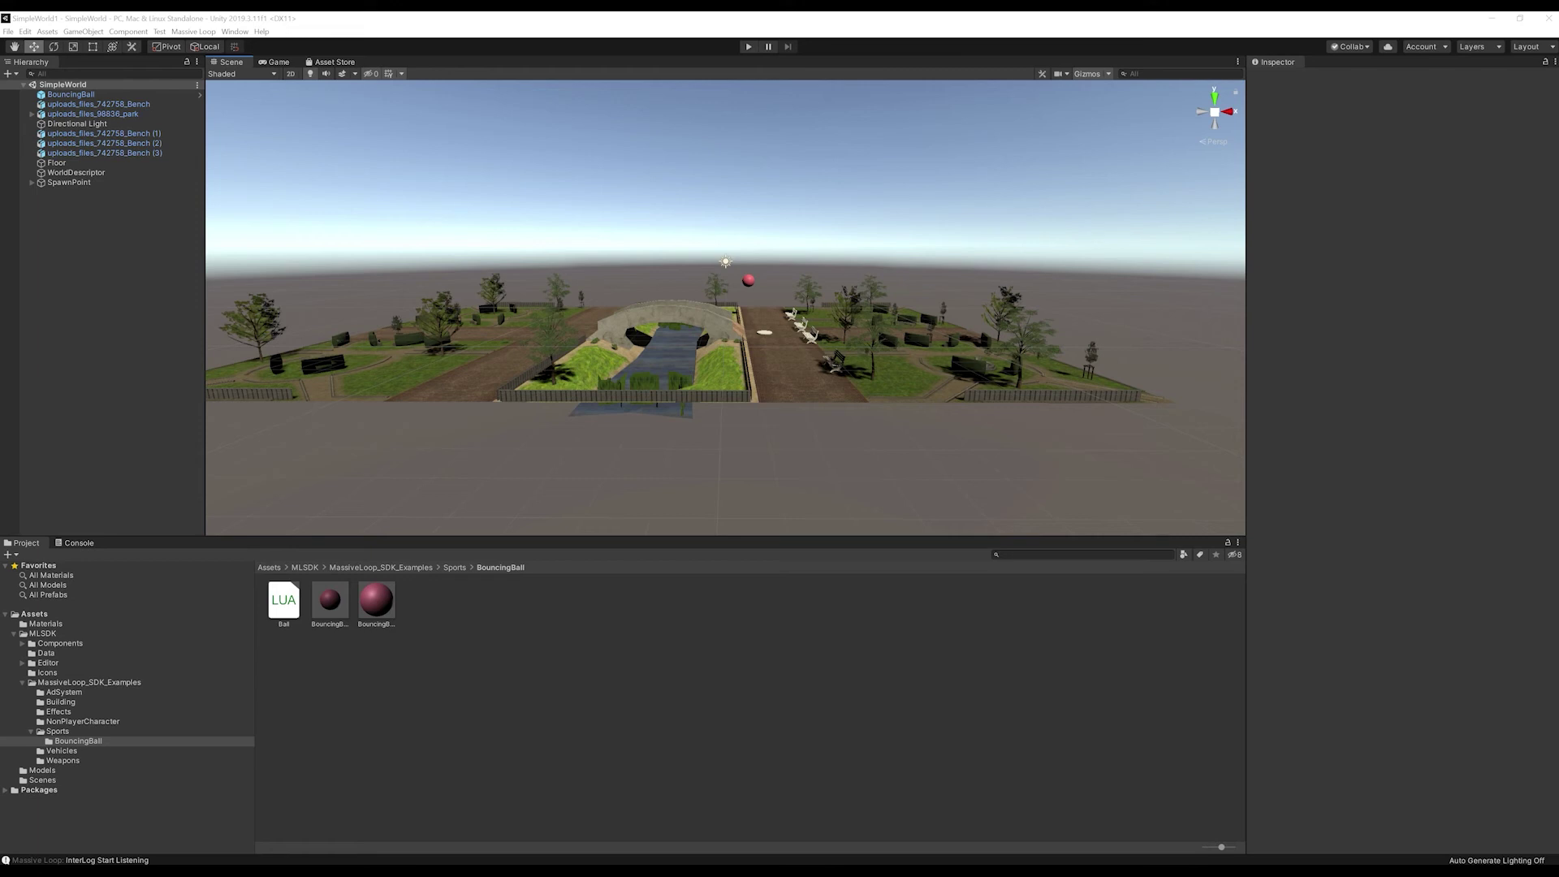
drag(1557, 353, 974, 307)
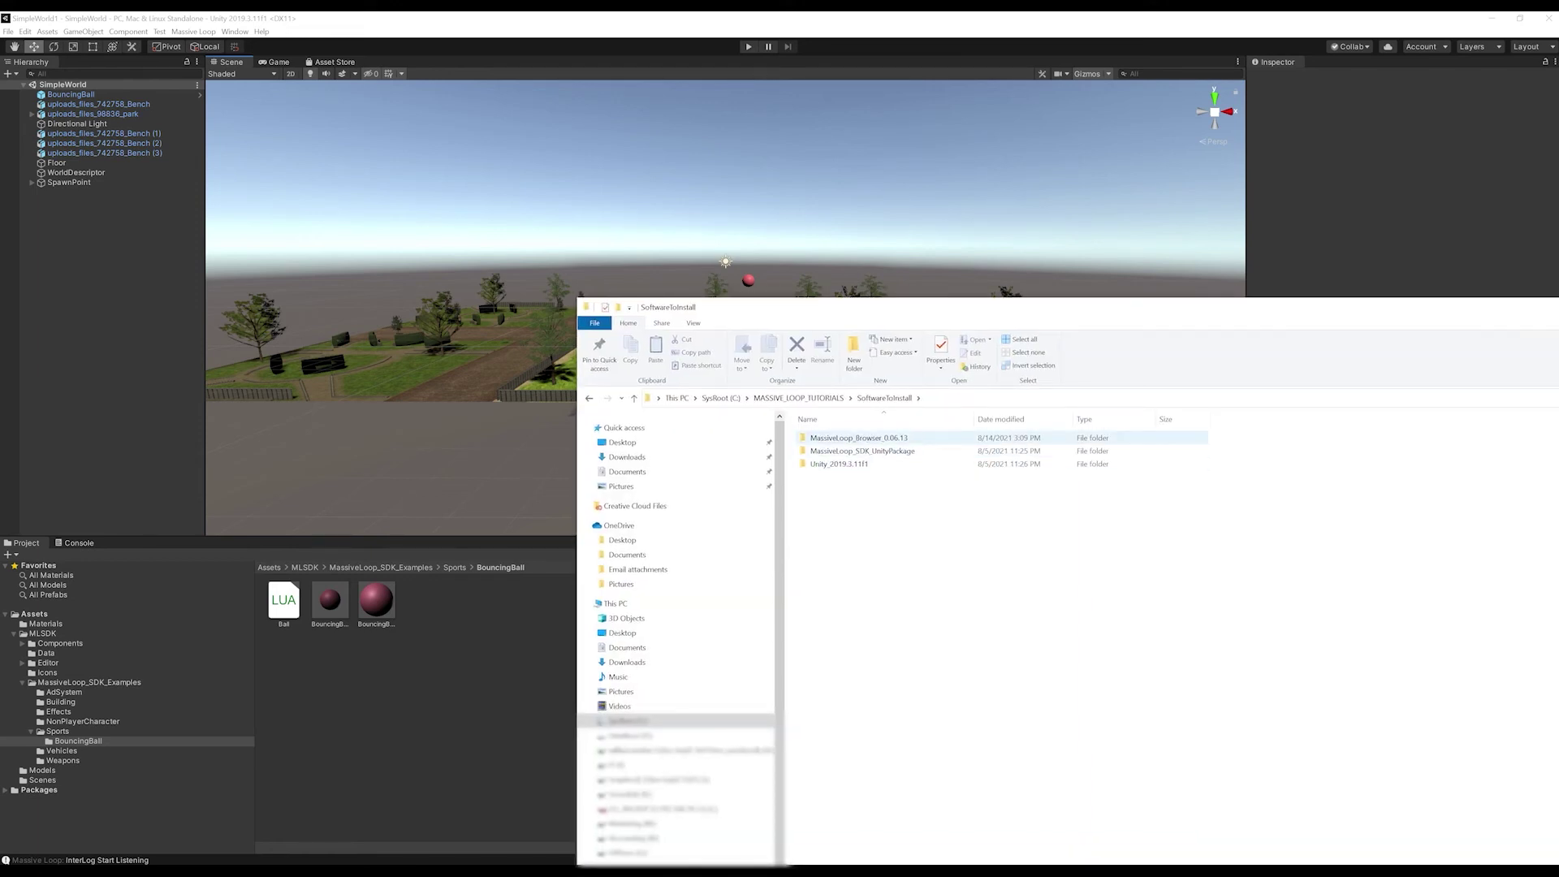
Step: Launch MassiveLoopBrowser.exe from the MassiveLoop_Browser_0.06.13 folder
double_click(859, 437)
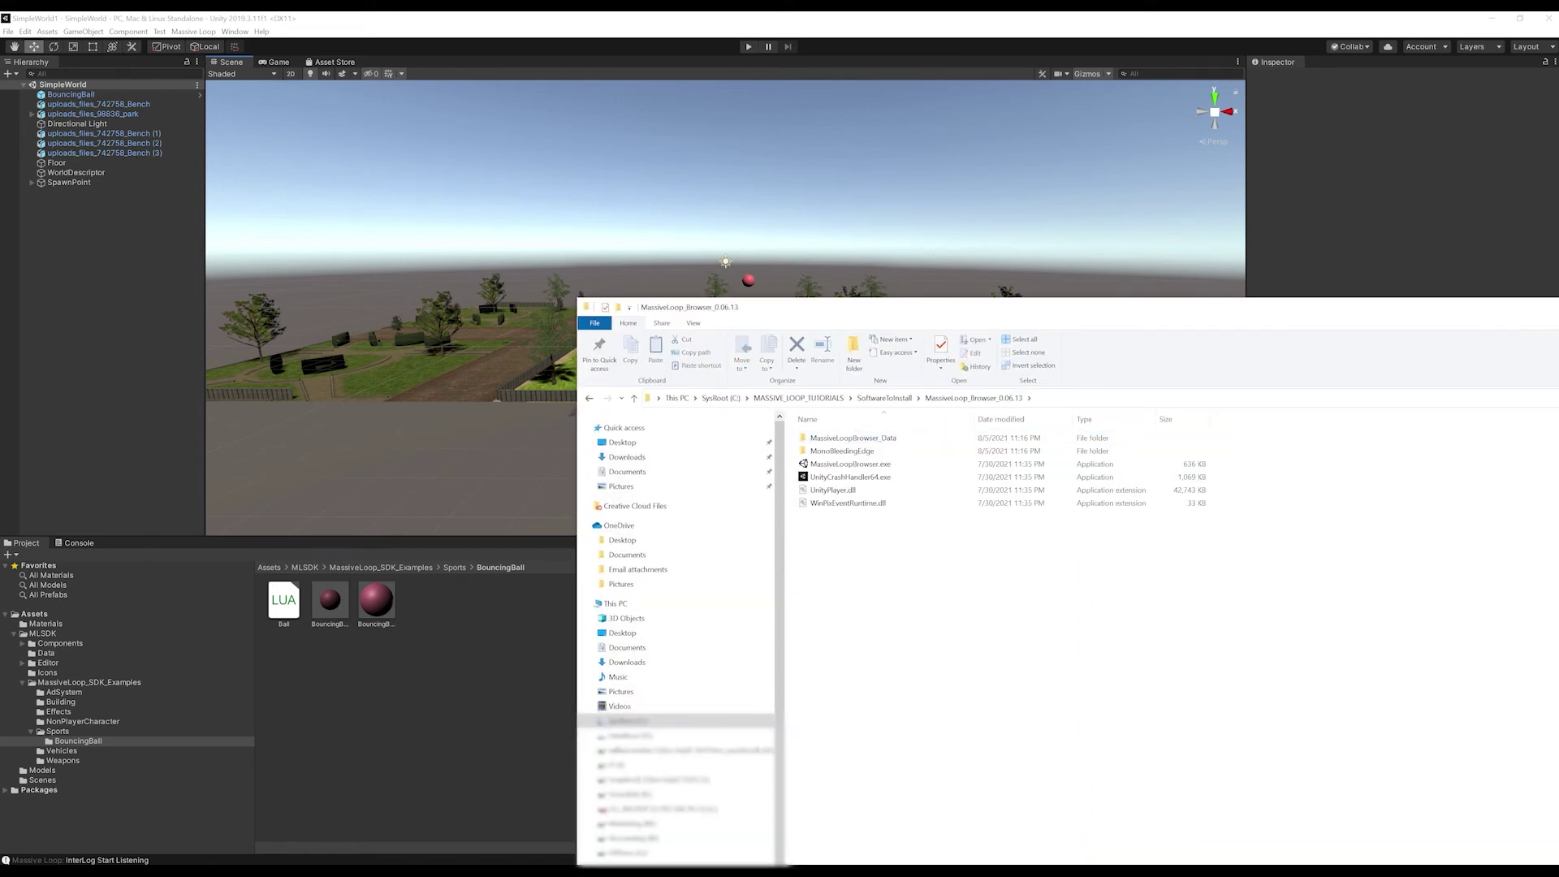
double_click(850, 464)
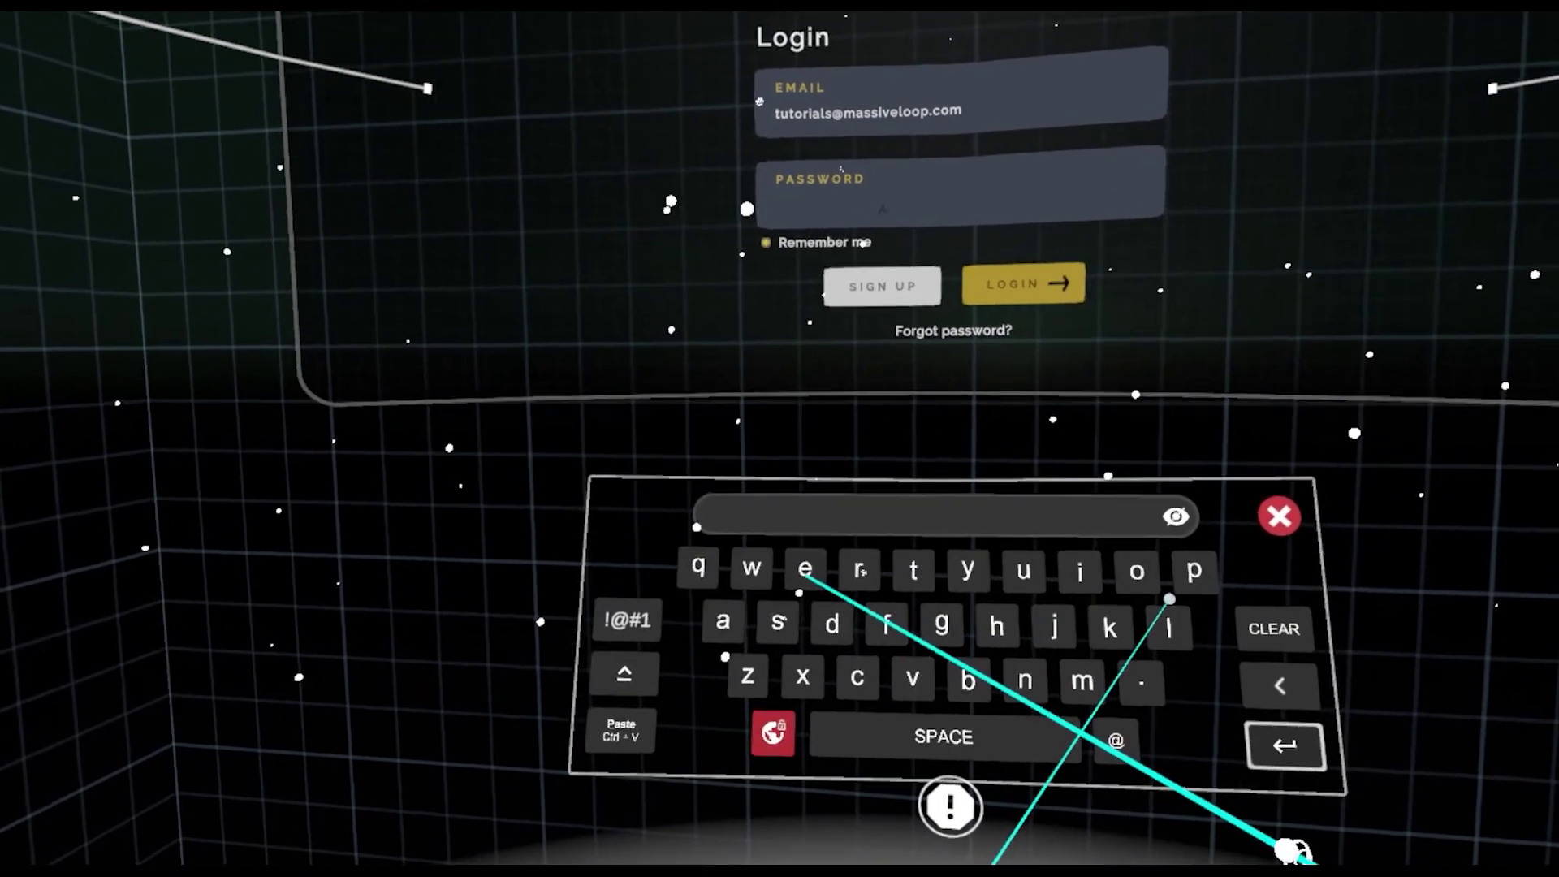
Step: Enter the account password on the virtual keyboard and log in to Massive Loop
click(803, 567)
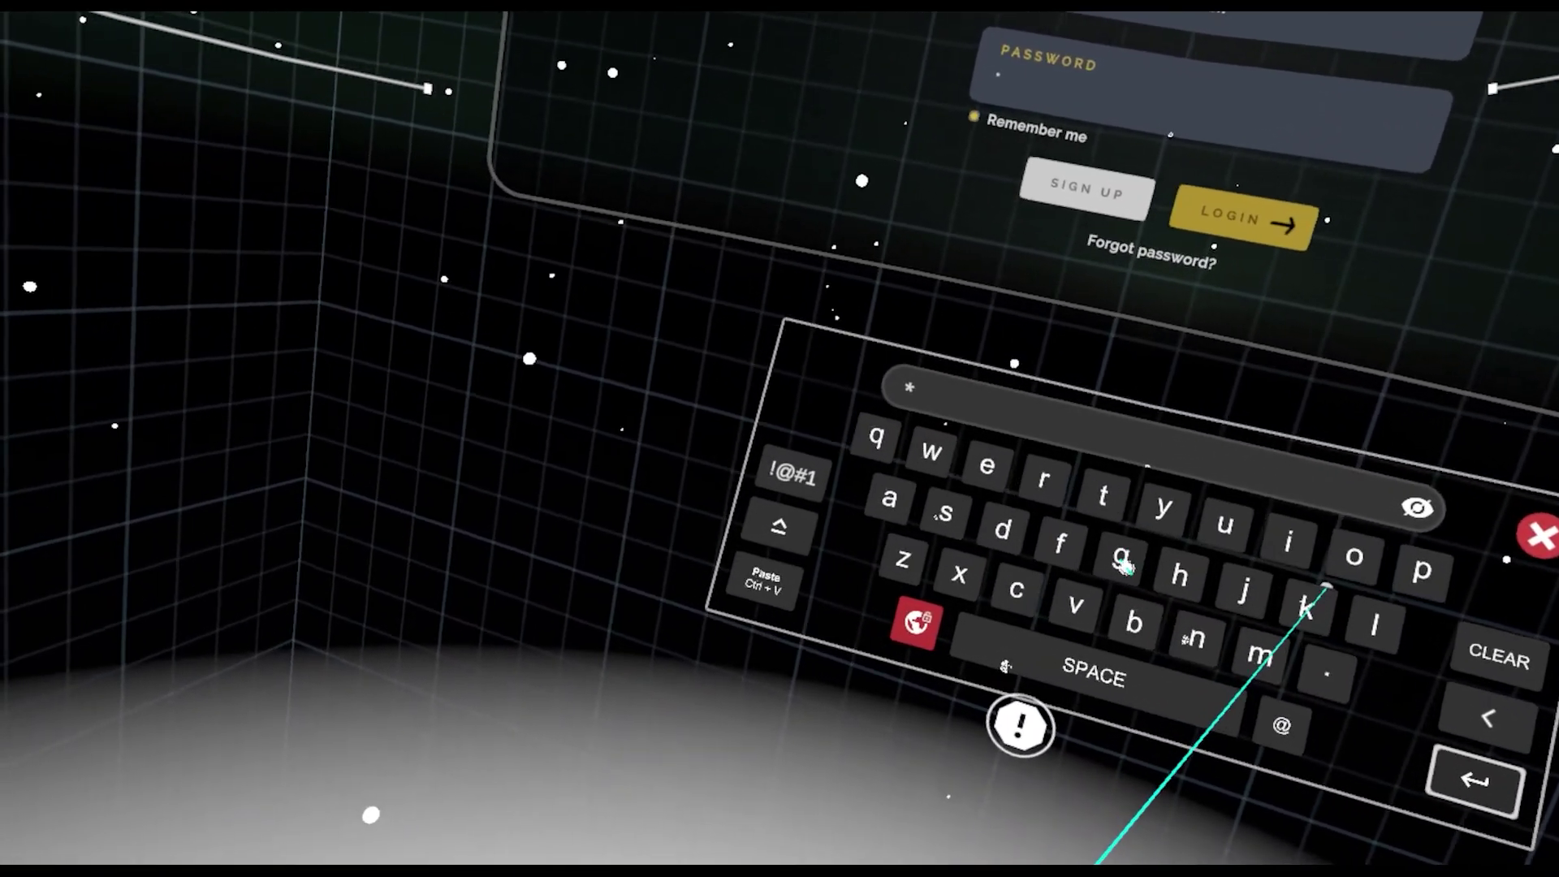
click(1124, 562)
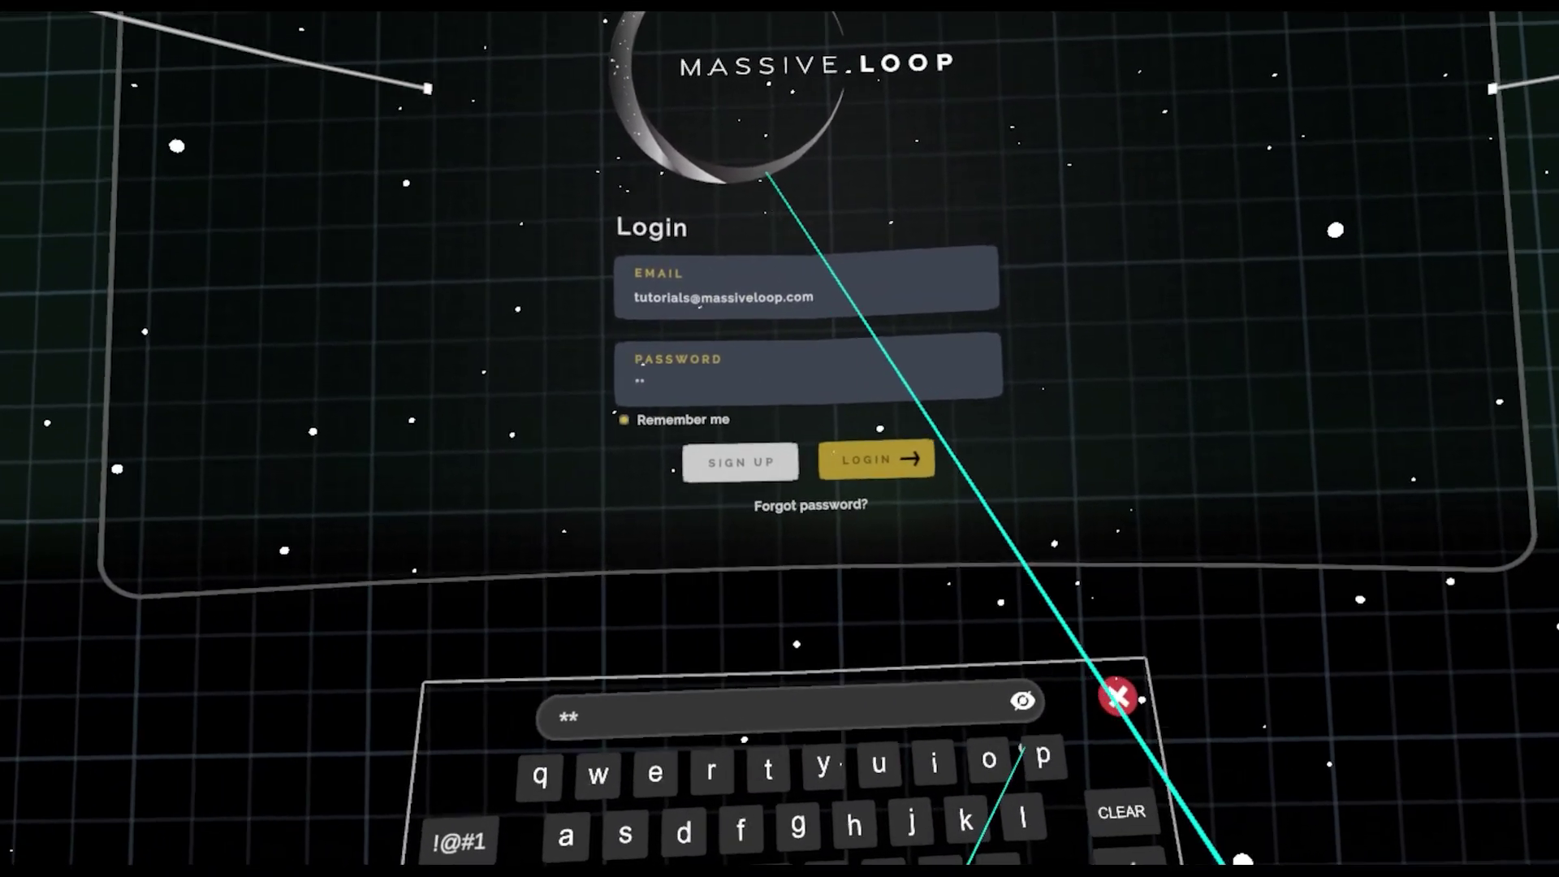
click(876, 457)
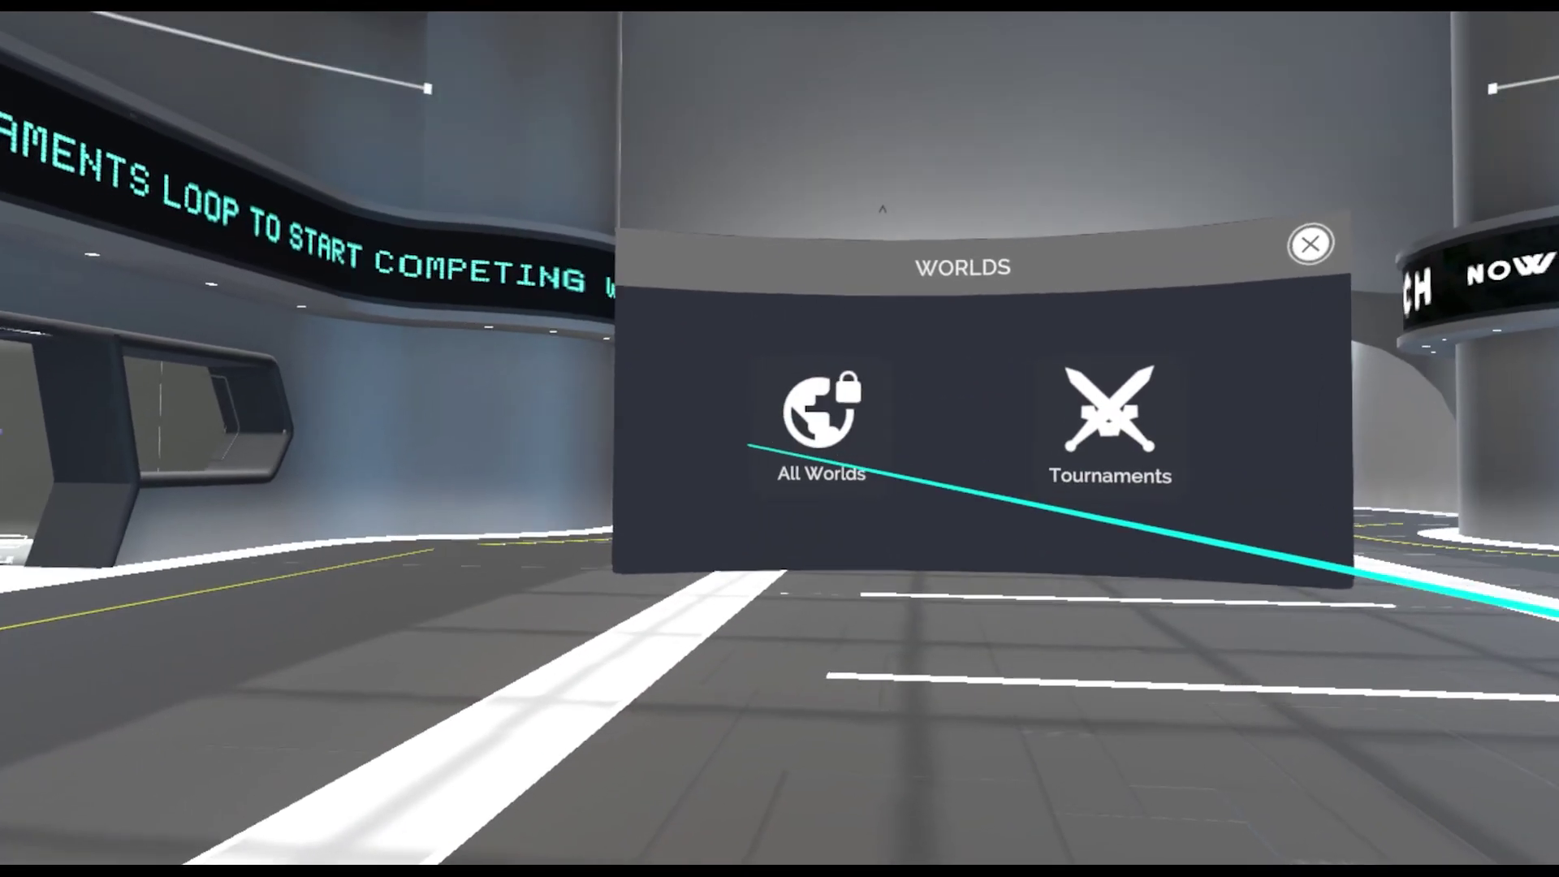
Step: Join SimpleWorld1 from the All Worlds portal list
click(844, 443)
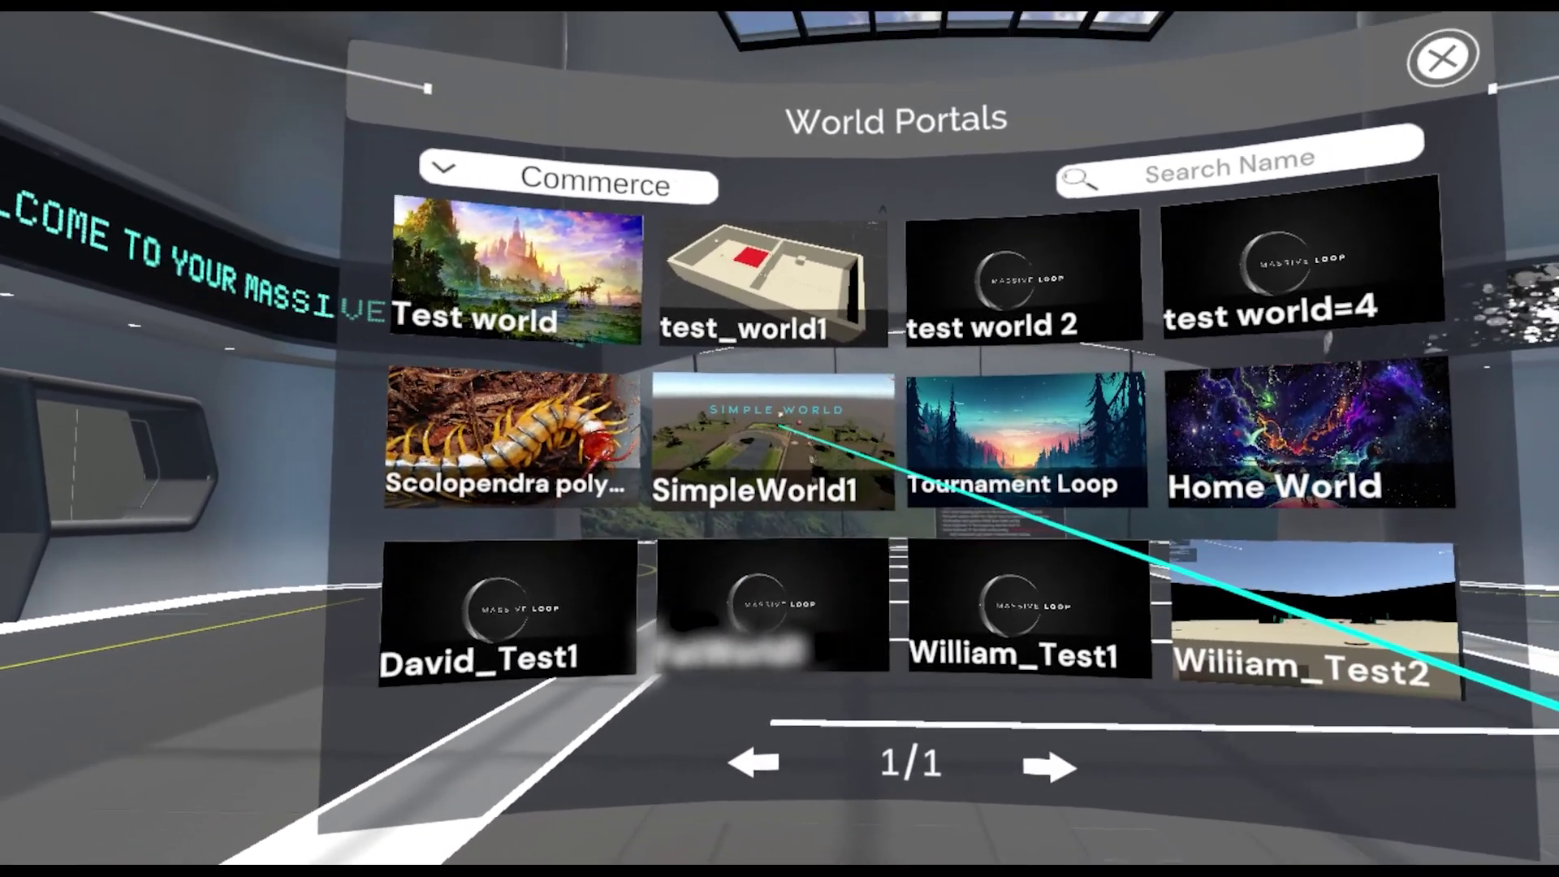
click(780, 408)
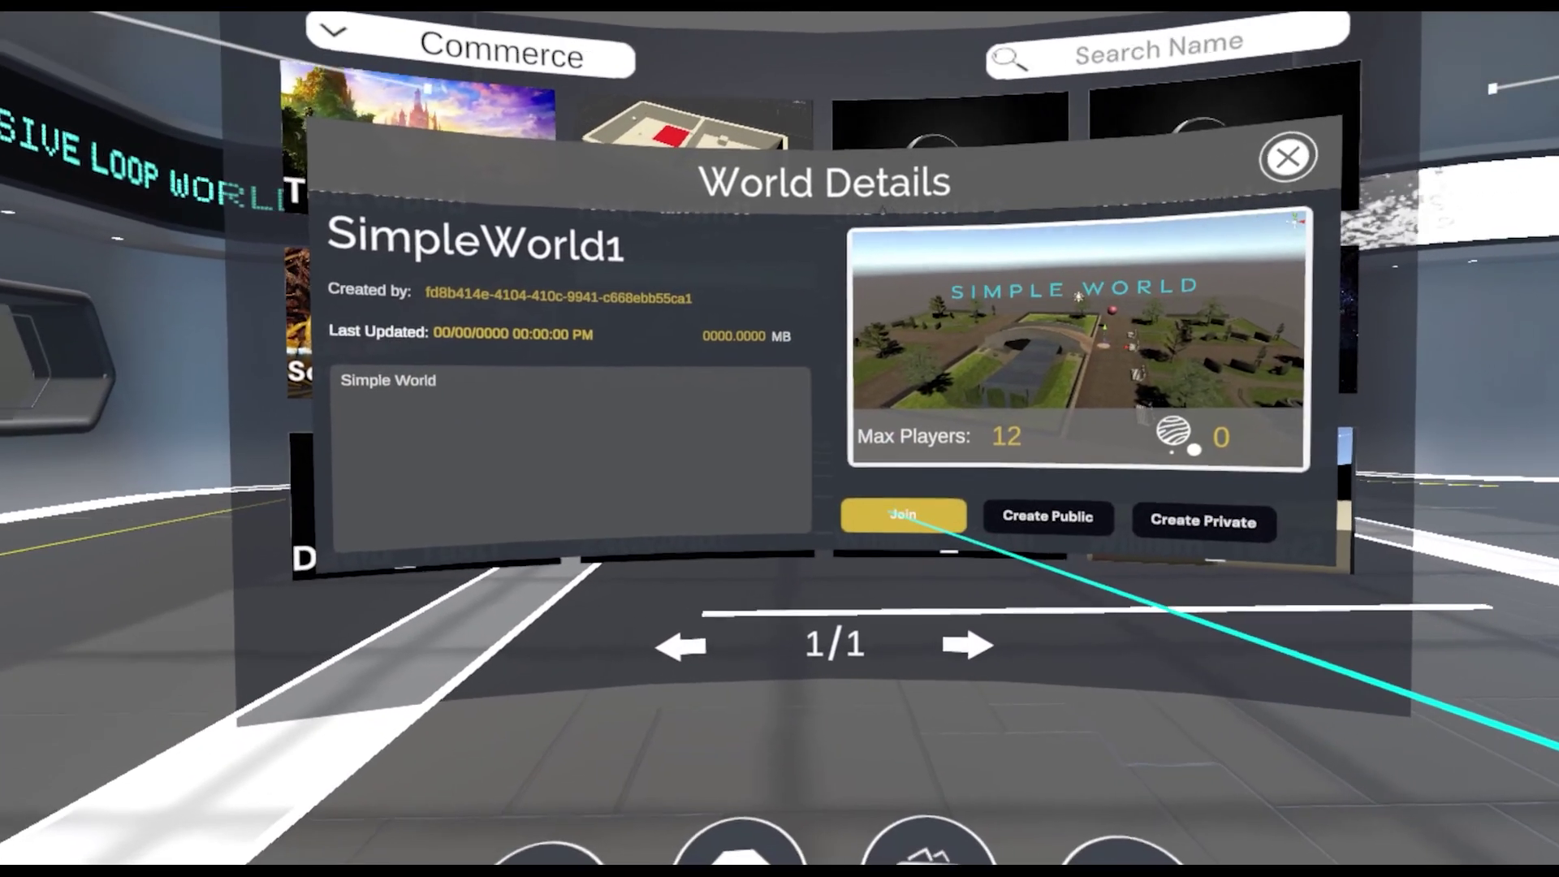
click(902, 515)
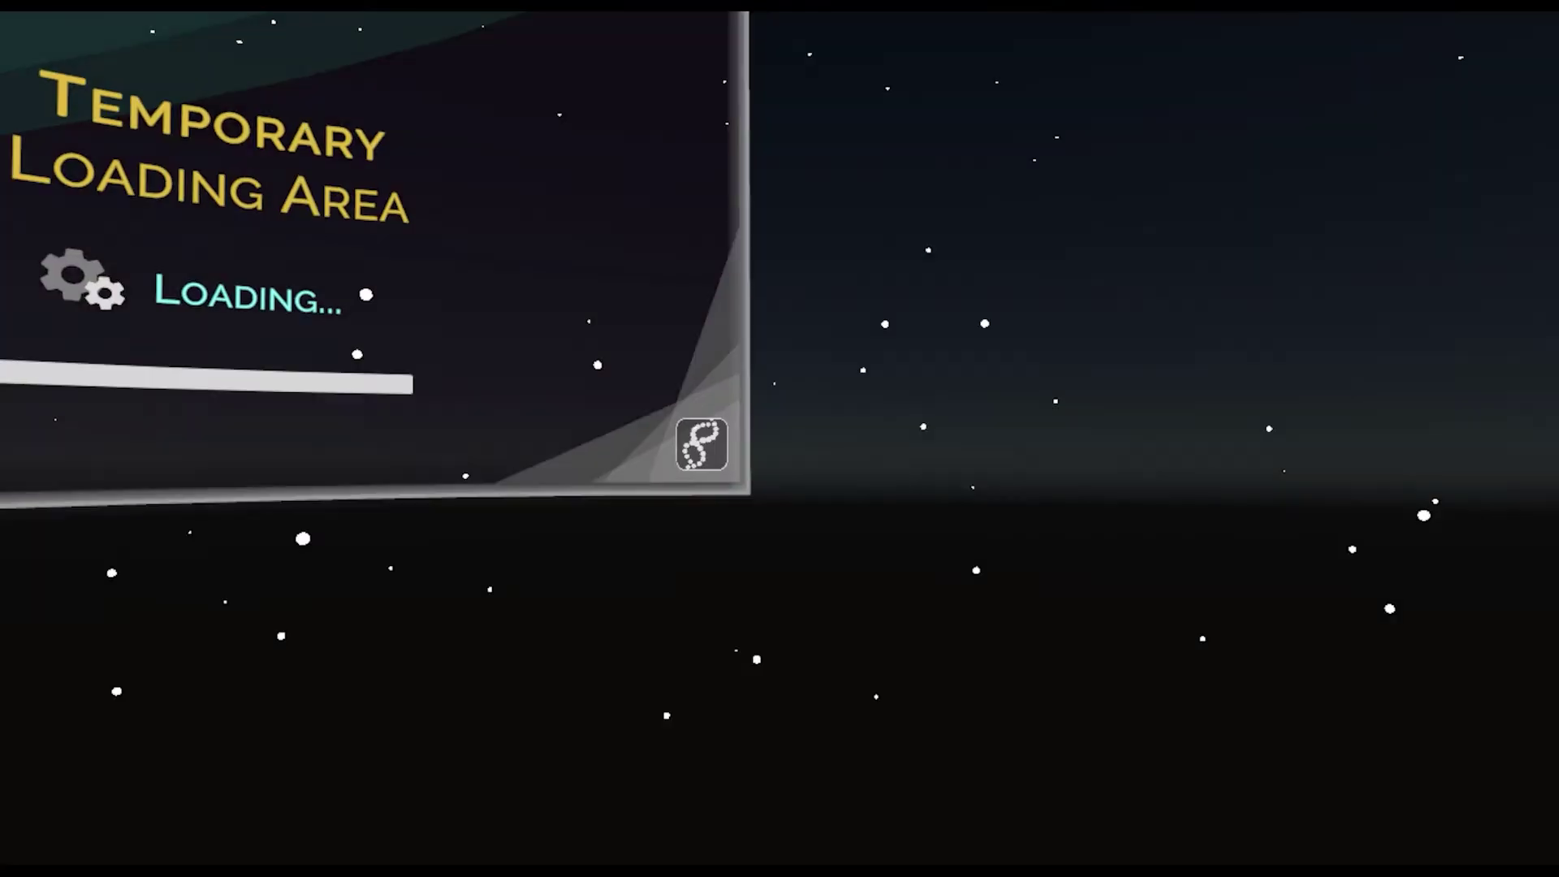